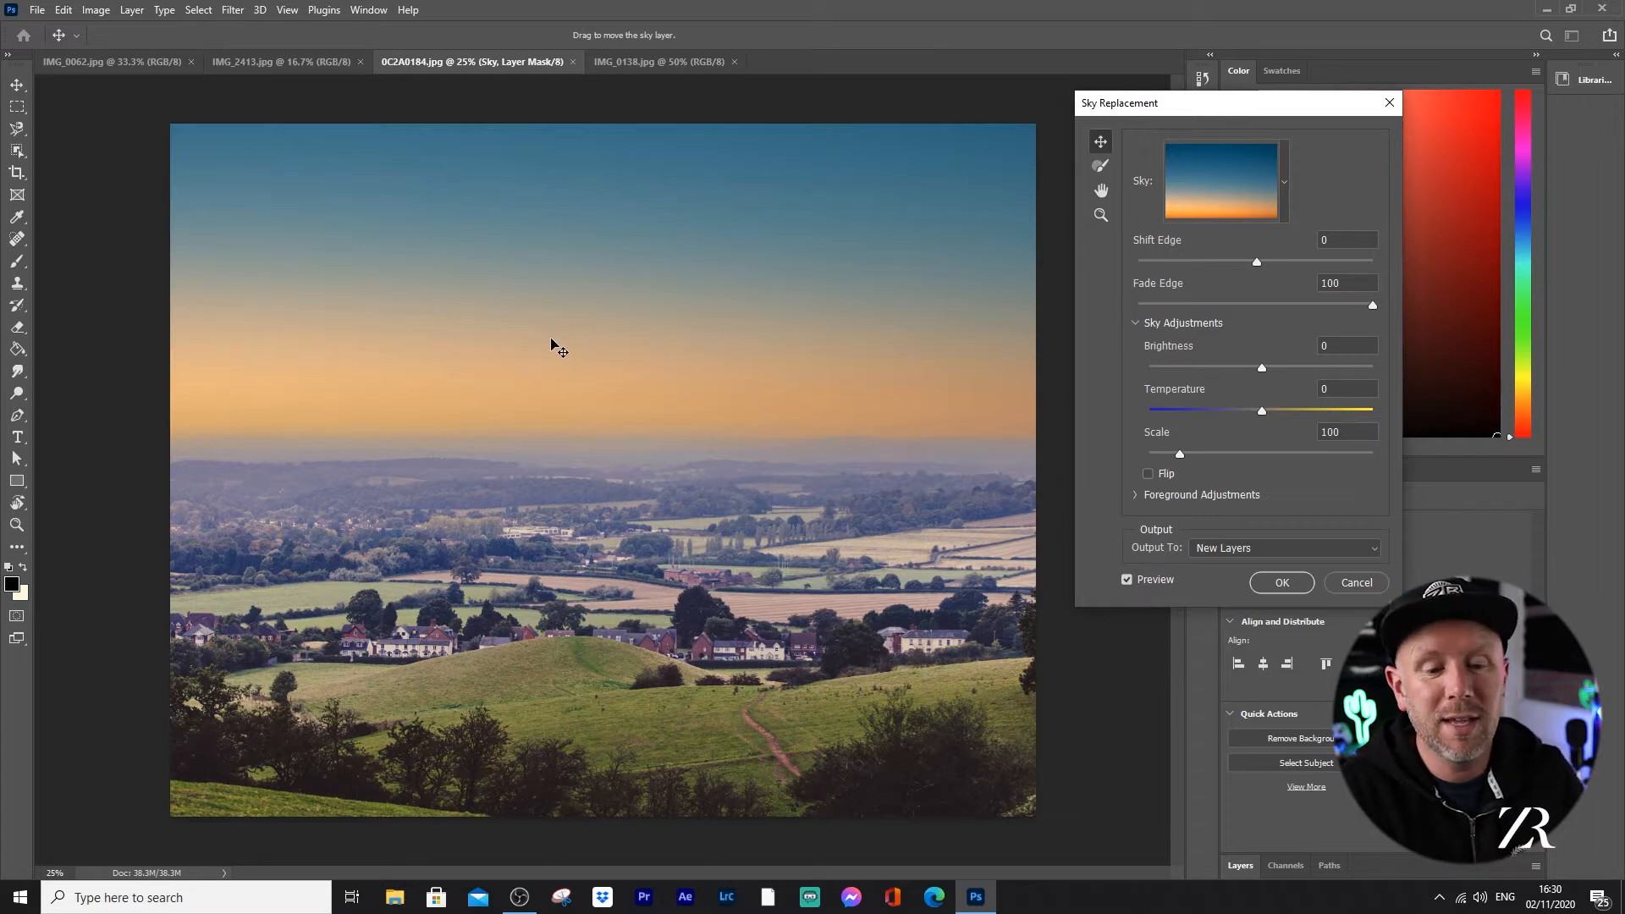
# Step: Try Sky Replacement on the landscape with Shift Edge -6, Brightness -31, Temperature -93 and Scale 127, then cancel it
pyautogui.click(1342, 584)
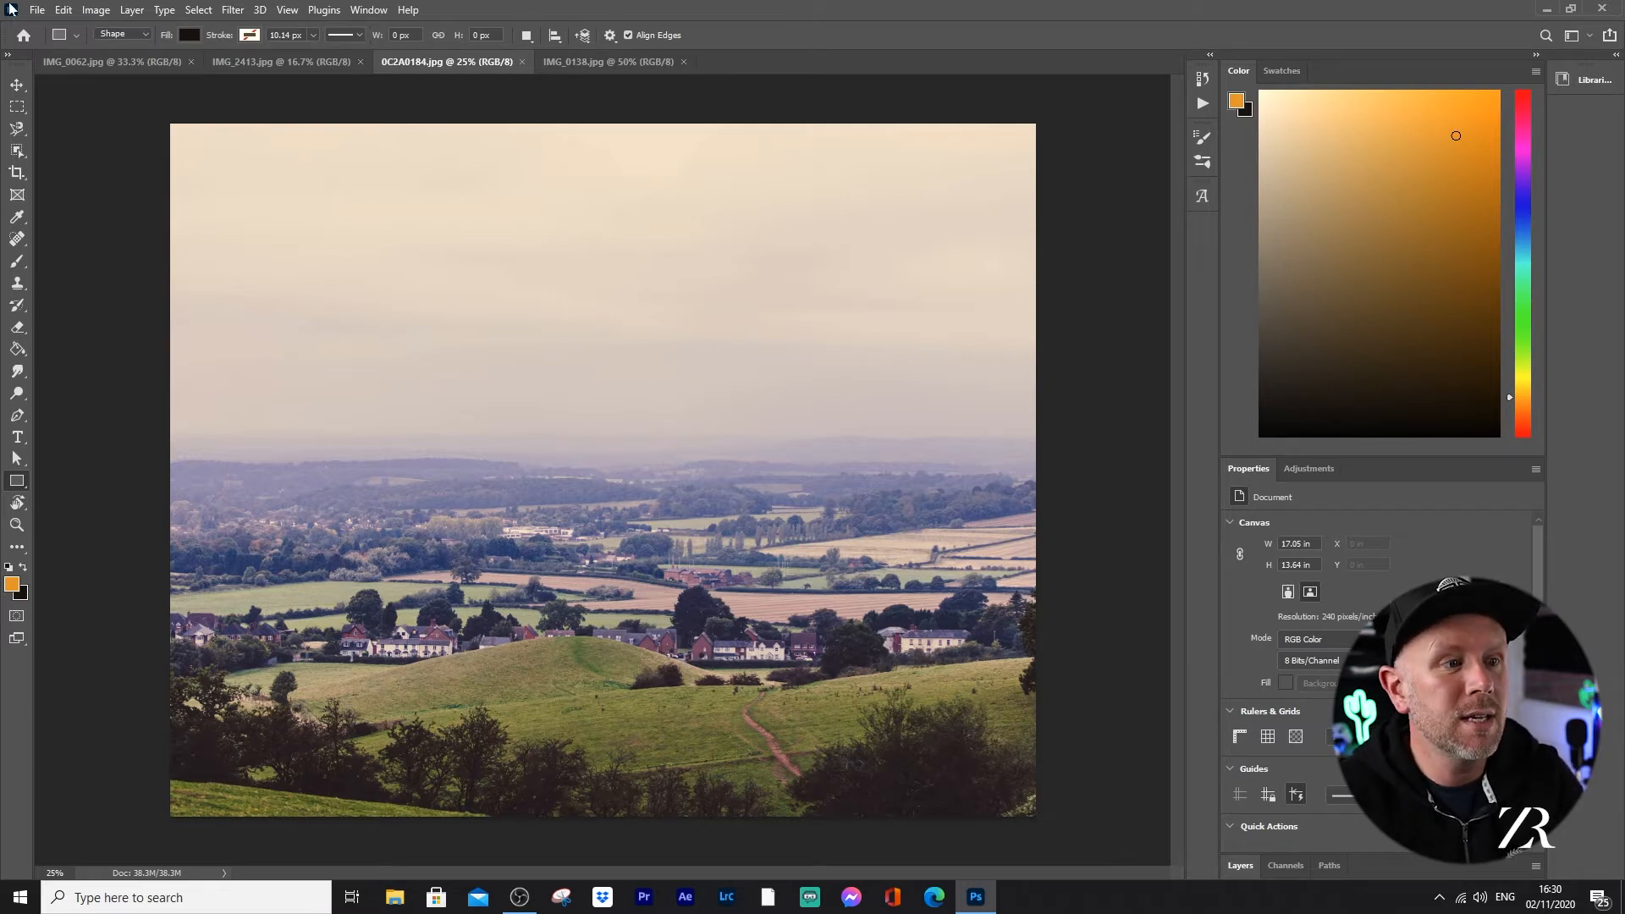
pyautogui.click(63, 10)
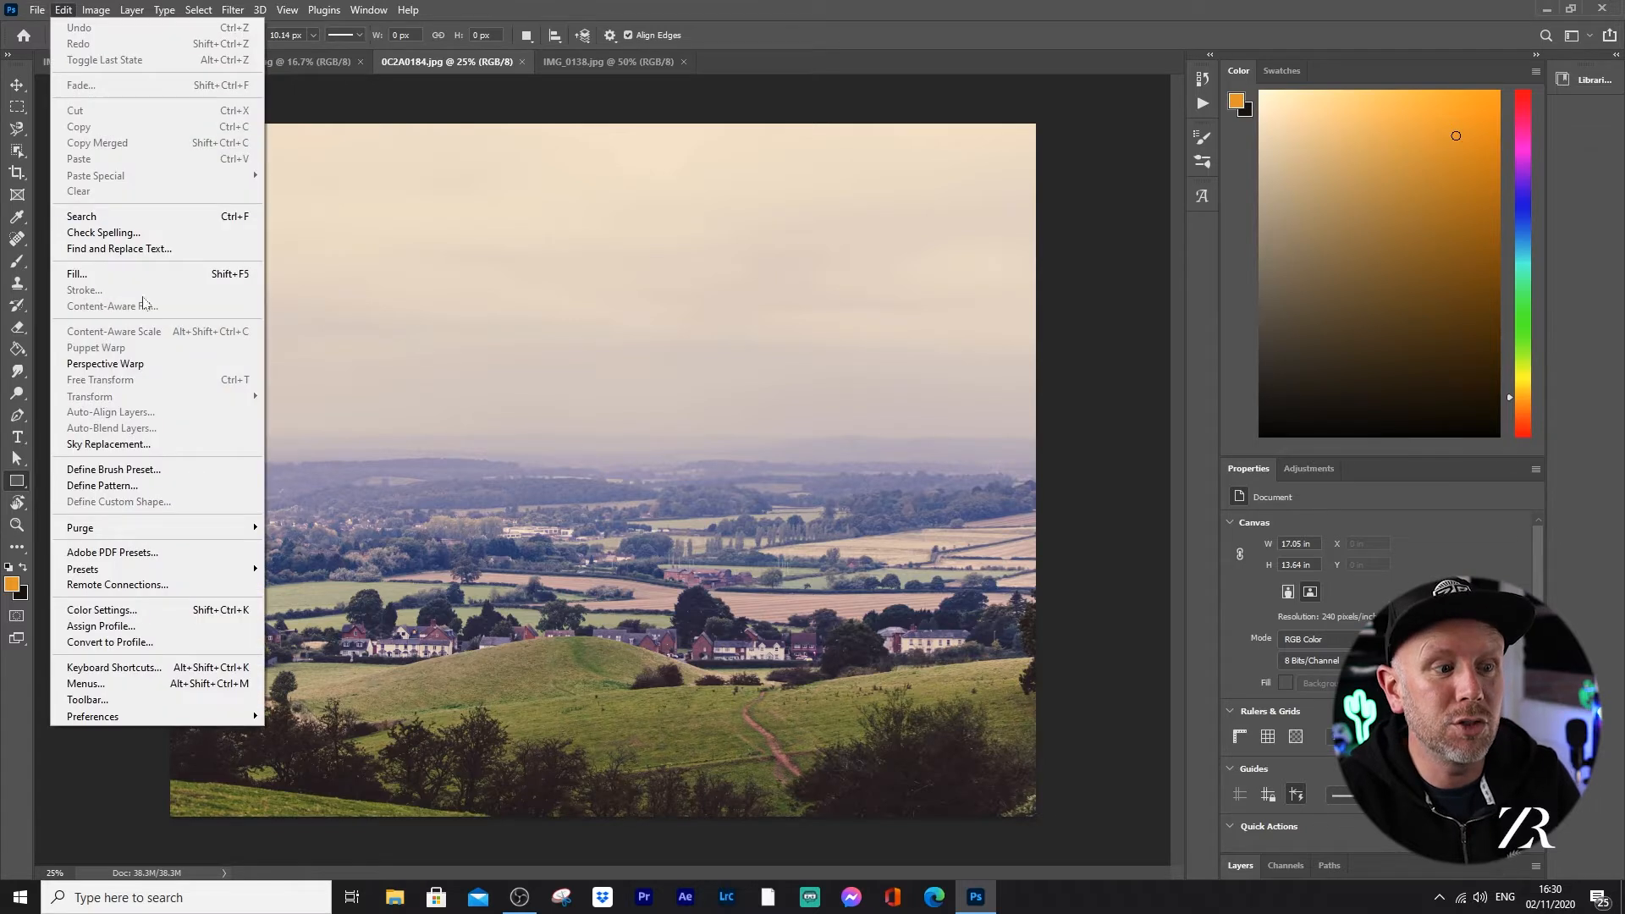
pyautogui.click(123, 444)
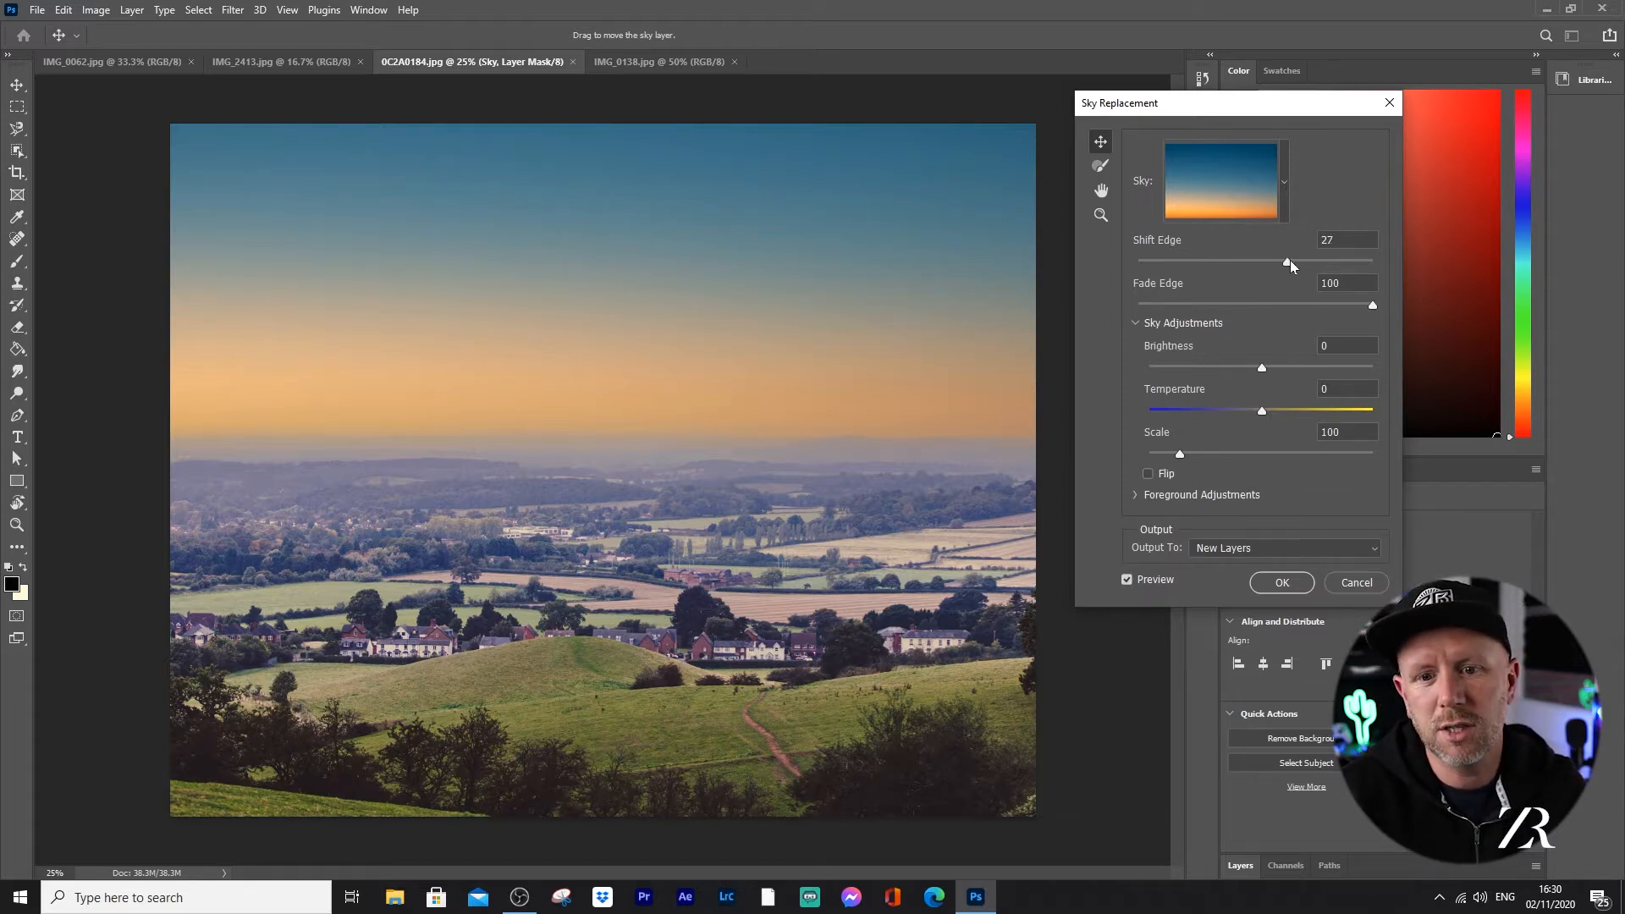
pyautogui.moveTo(1341, 261); pyautogui.dragTo(1249, 264)
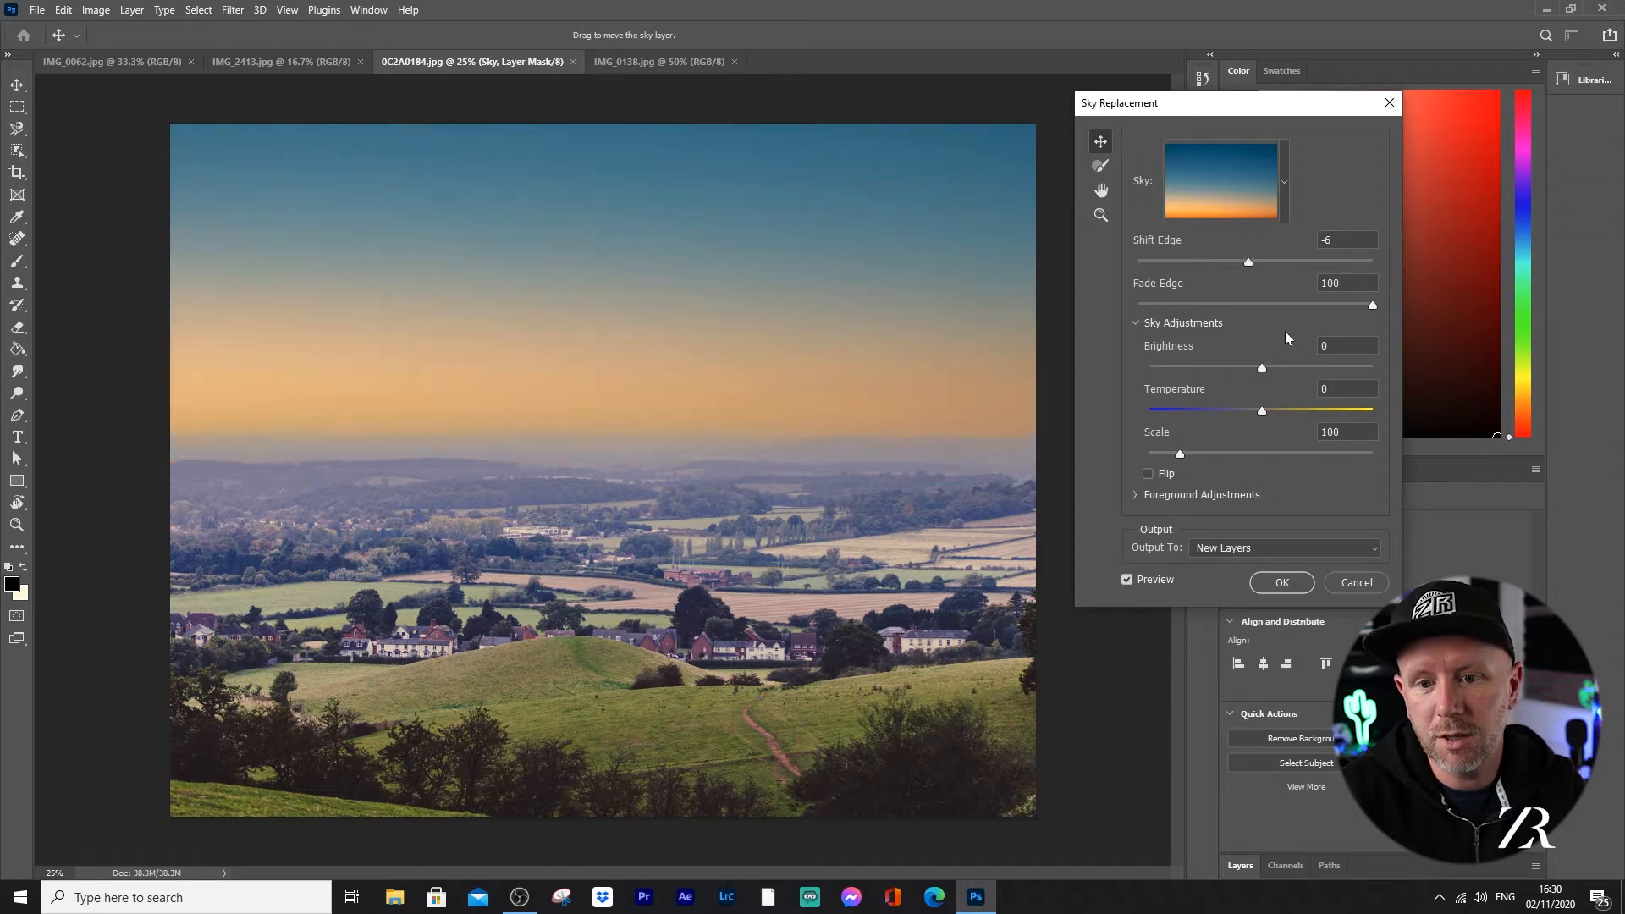
pyautogui.moveTo(1265, 367); pyautogui.dragTo(1197, 455)
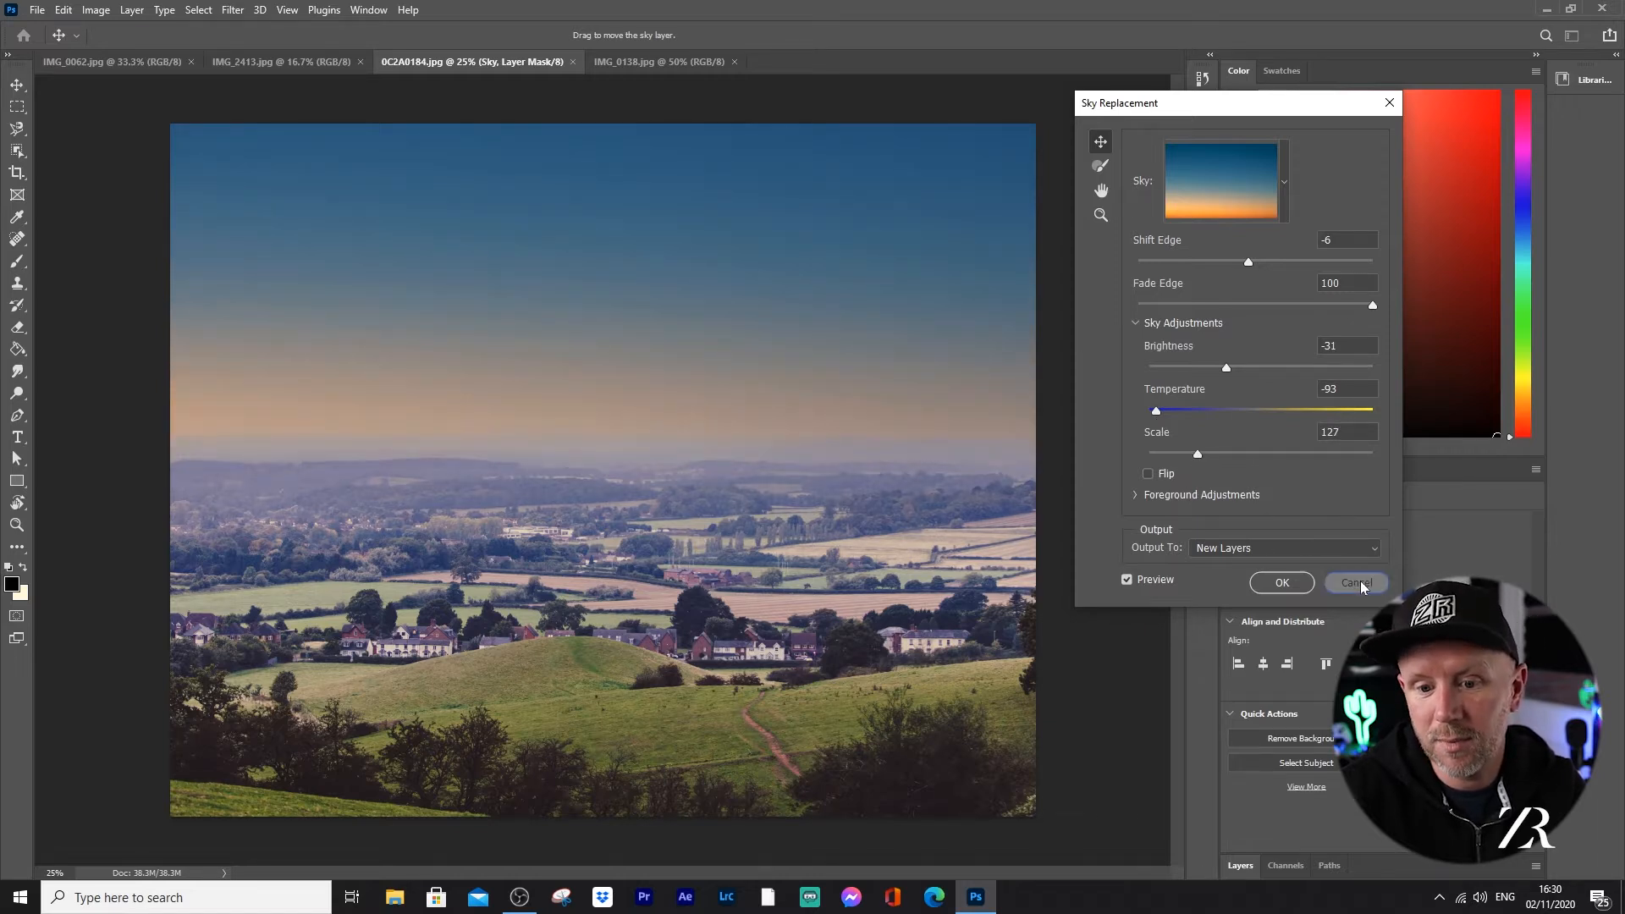
pyautogui.click(1358, 582)
# Step: Start Sky Replacement on the landscape again and try the wispy white-cloud sky from the Blue Skies presets
pyautogui.click(63, 10)
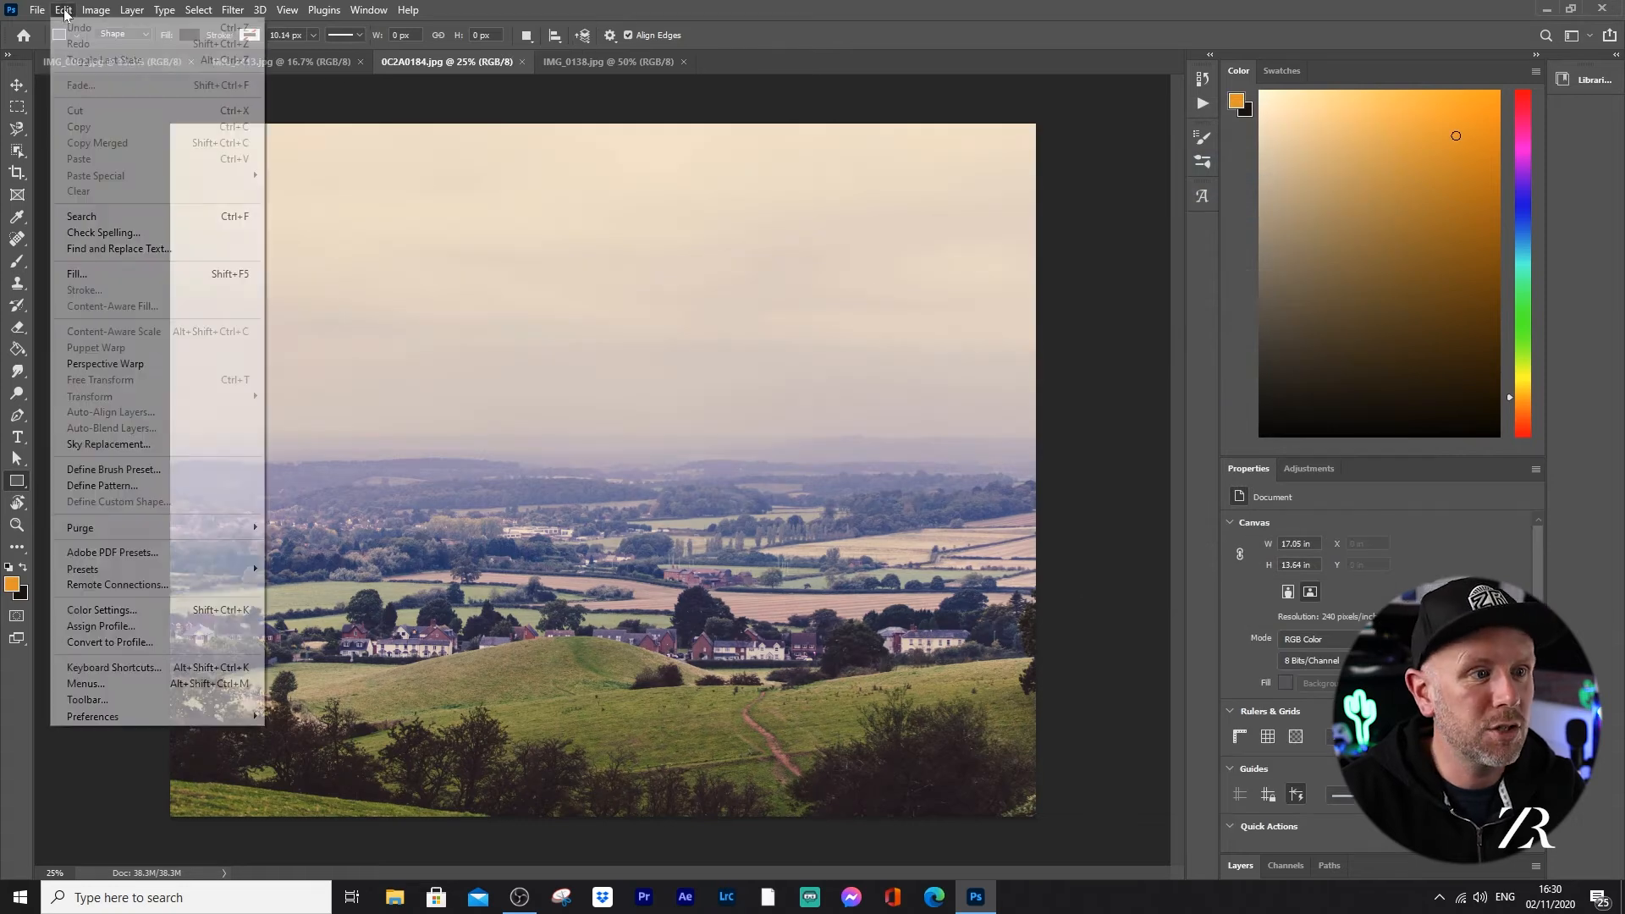
pyautogui.click(106, 445)
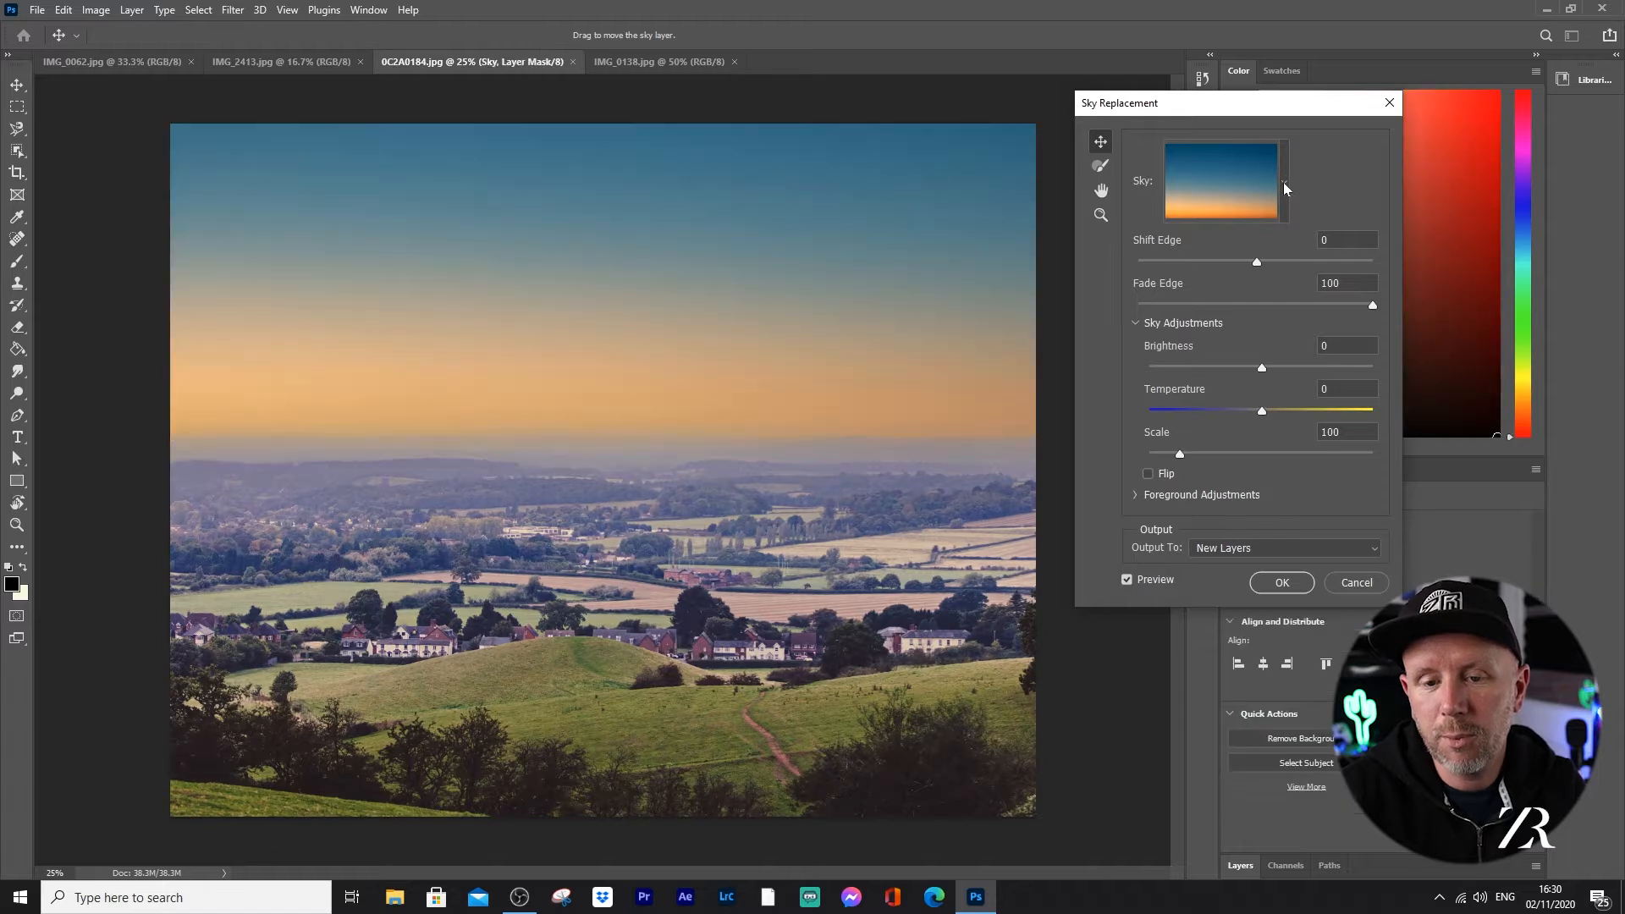
pyautogui.click(1283, 181)
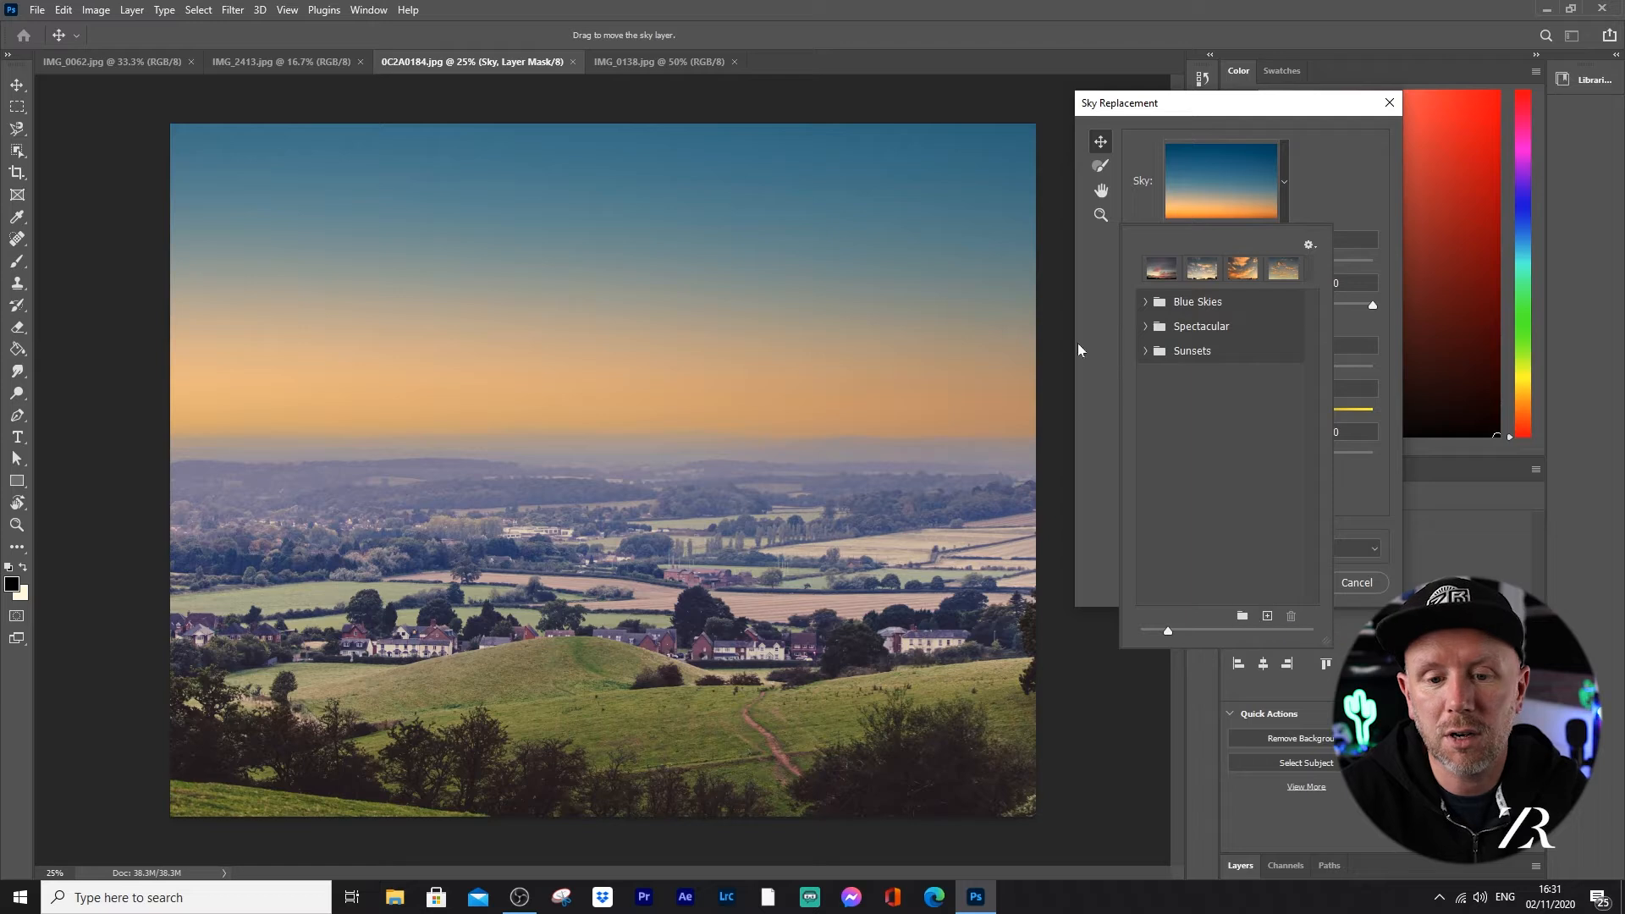
pyautogui.click(1147, 310)
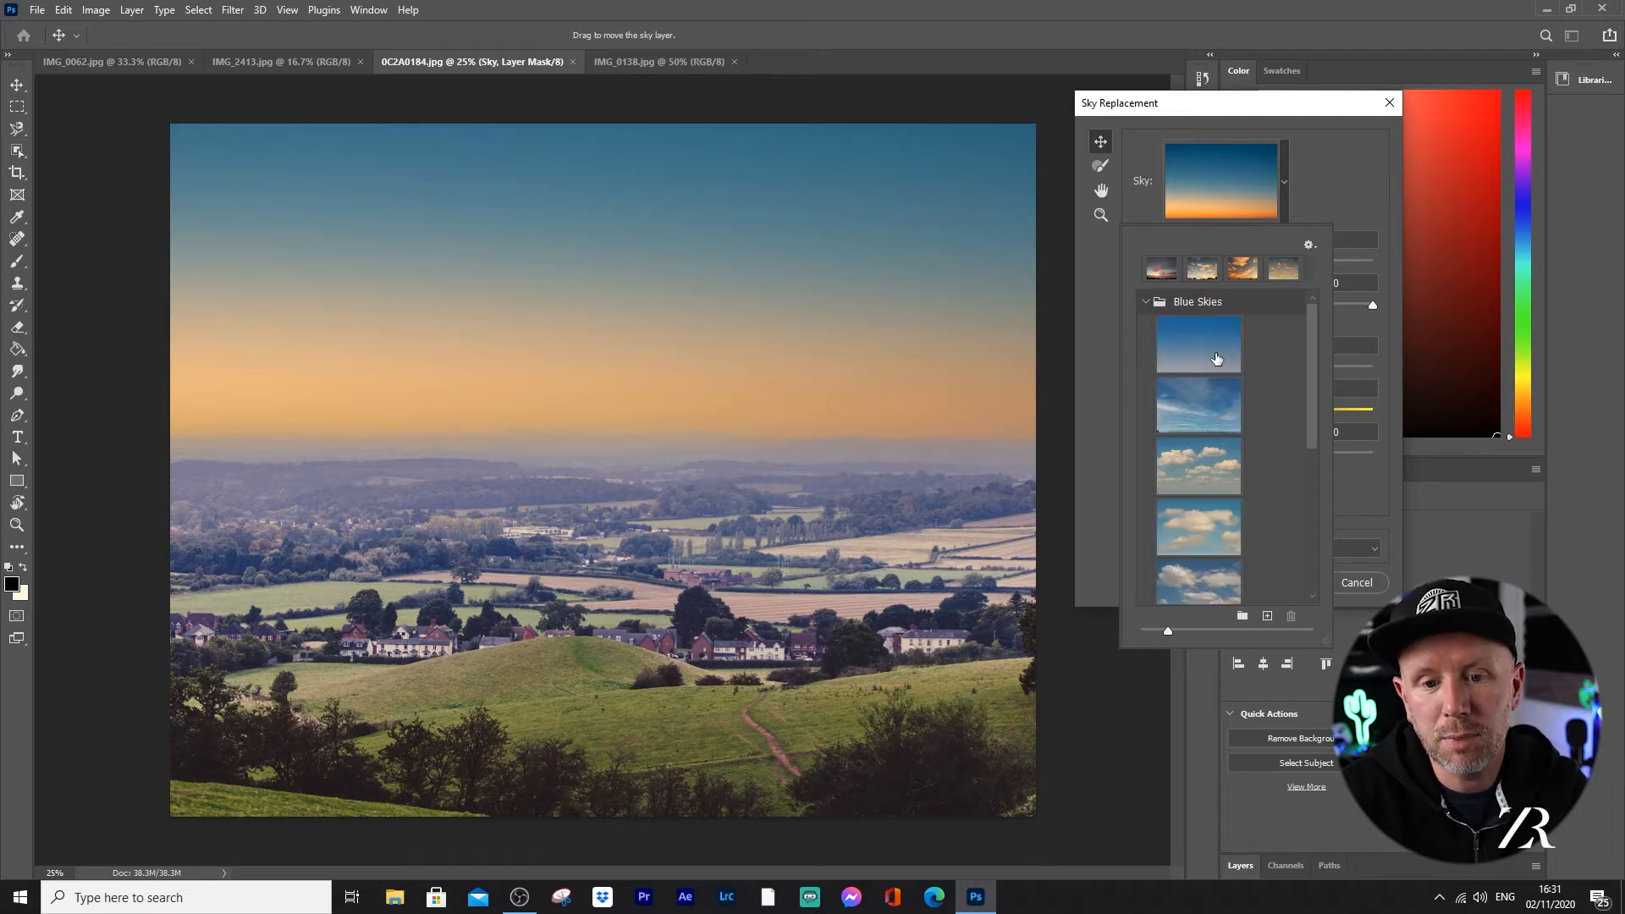
pyautogui.moveTo(1307, 344); pyautogui.dragTo(1311, 362)
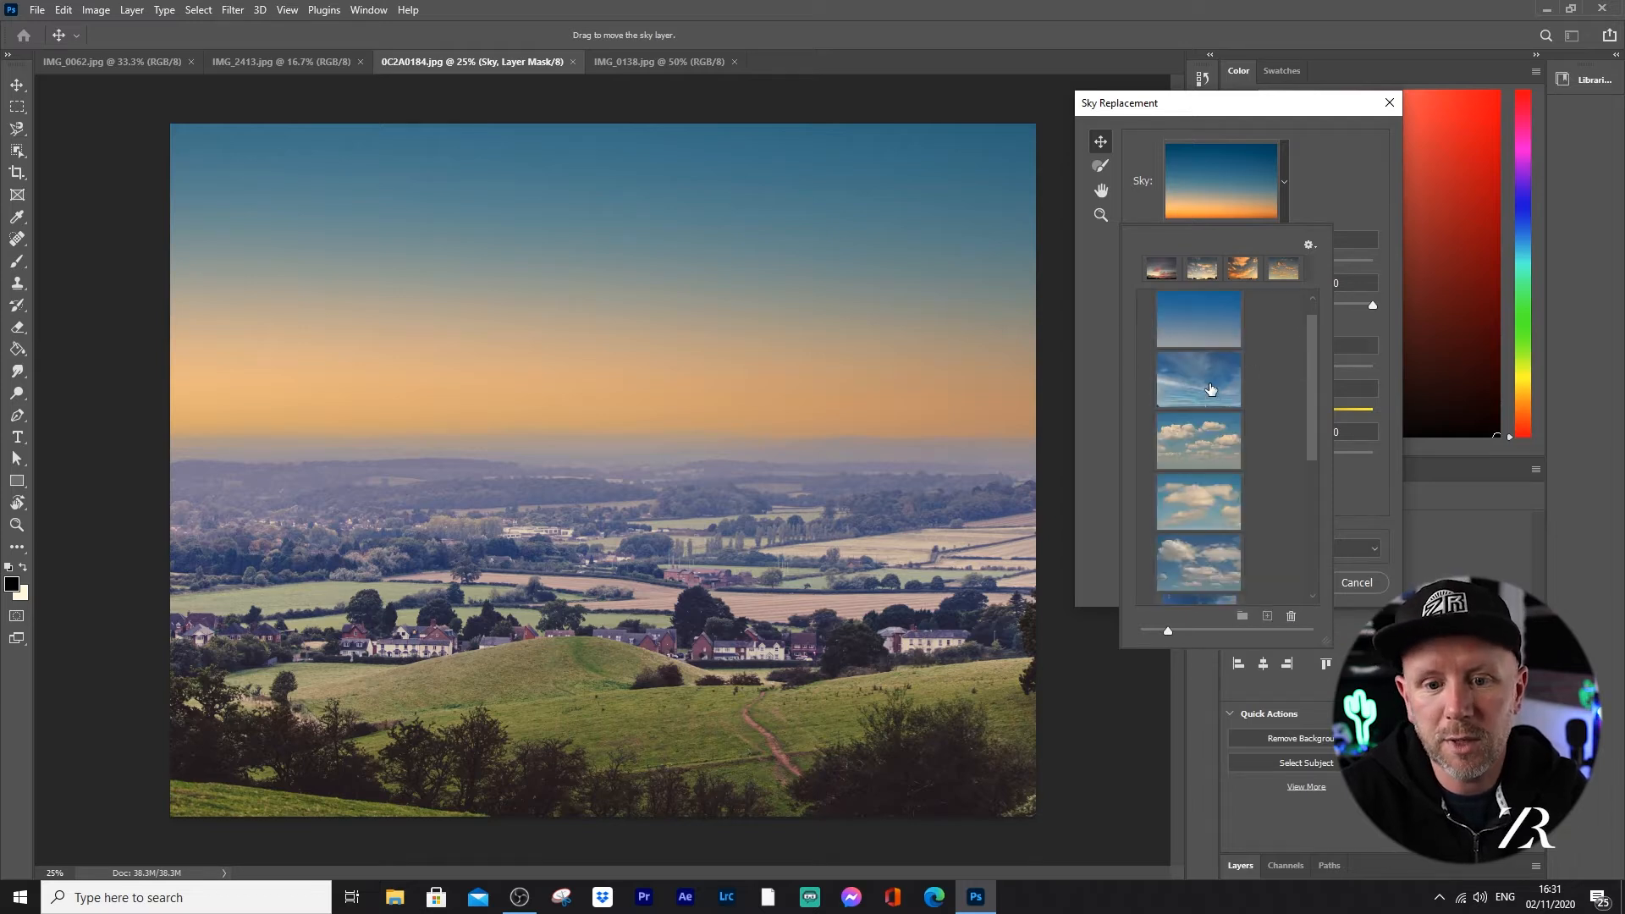
pyautogui.click(1212, 394)
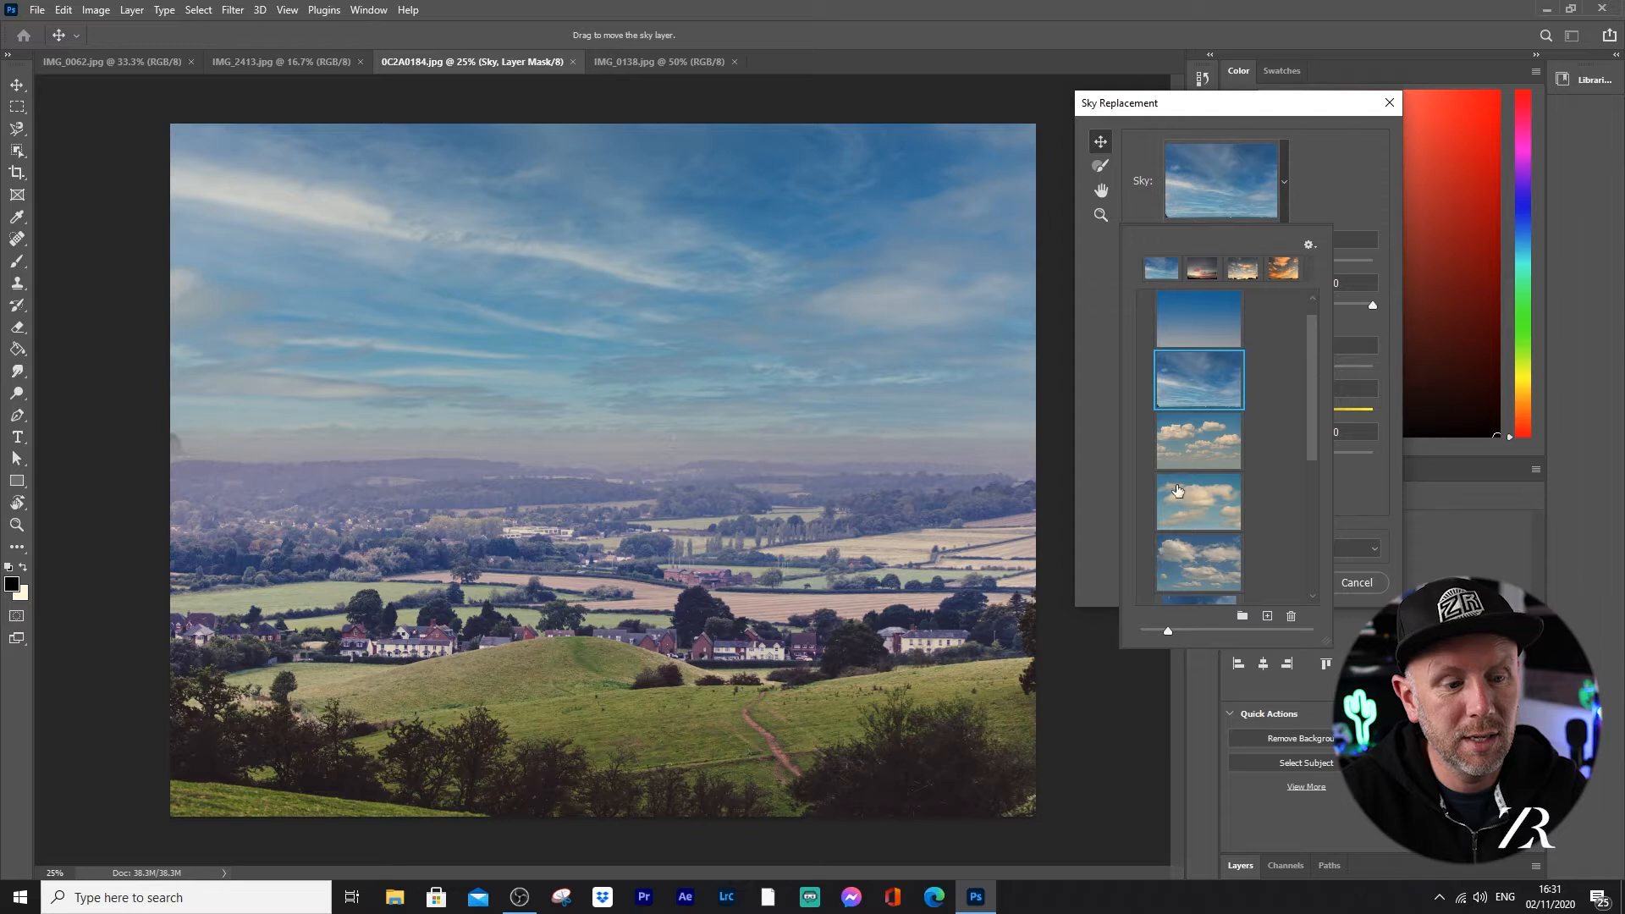
# Step: Try the grey overcast sky from the Spectacular presets on the landscape and set its Temperature to -57
pyautogui.moveTo(1308, 378); pyautogui.dragTo(1312, 548)
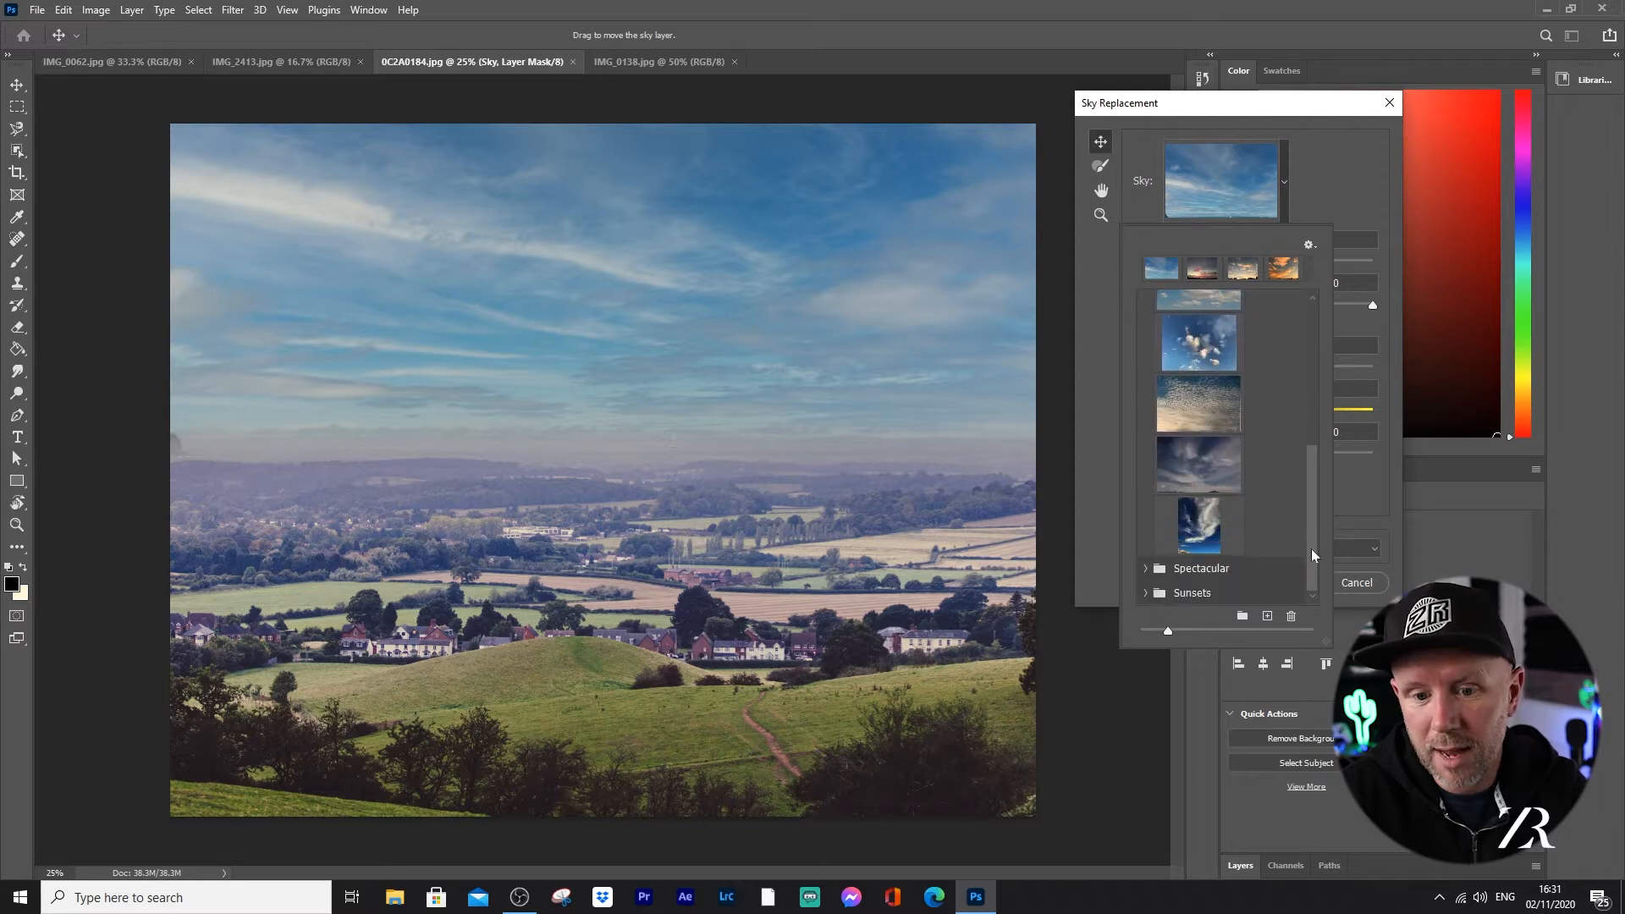
pyautogui.click(1147, 570)
pyautogui.moveTo(1306, 407); pyautogui.dragTo(1313, 505)
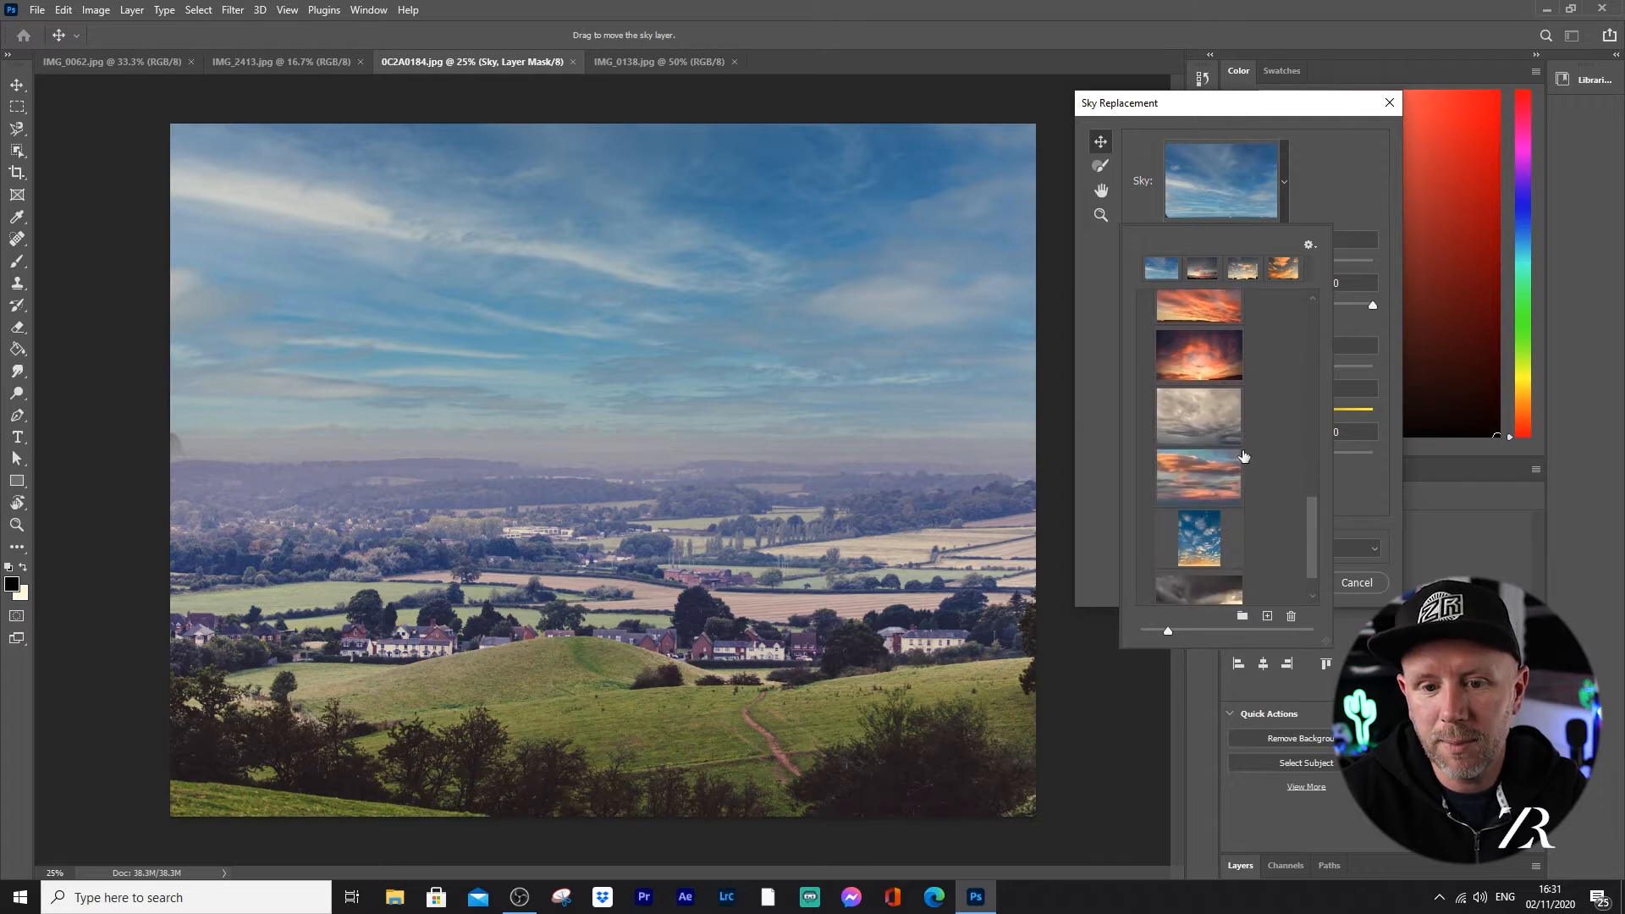
pyautogui.click(1201, 414)
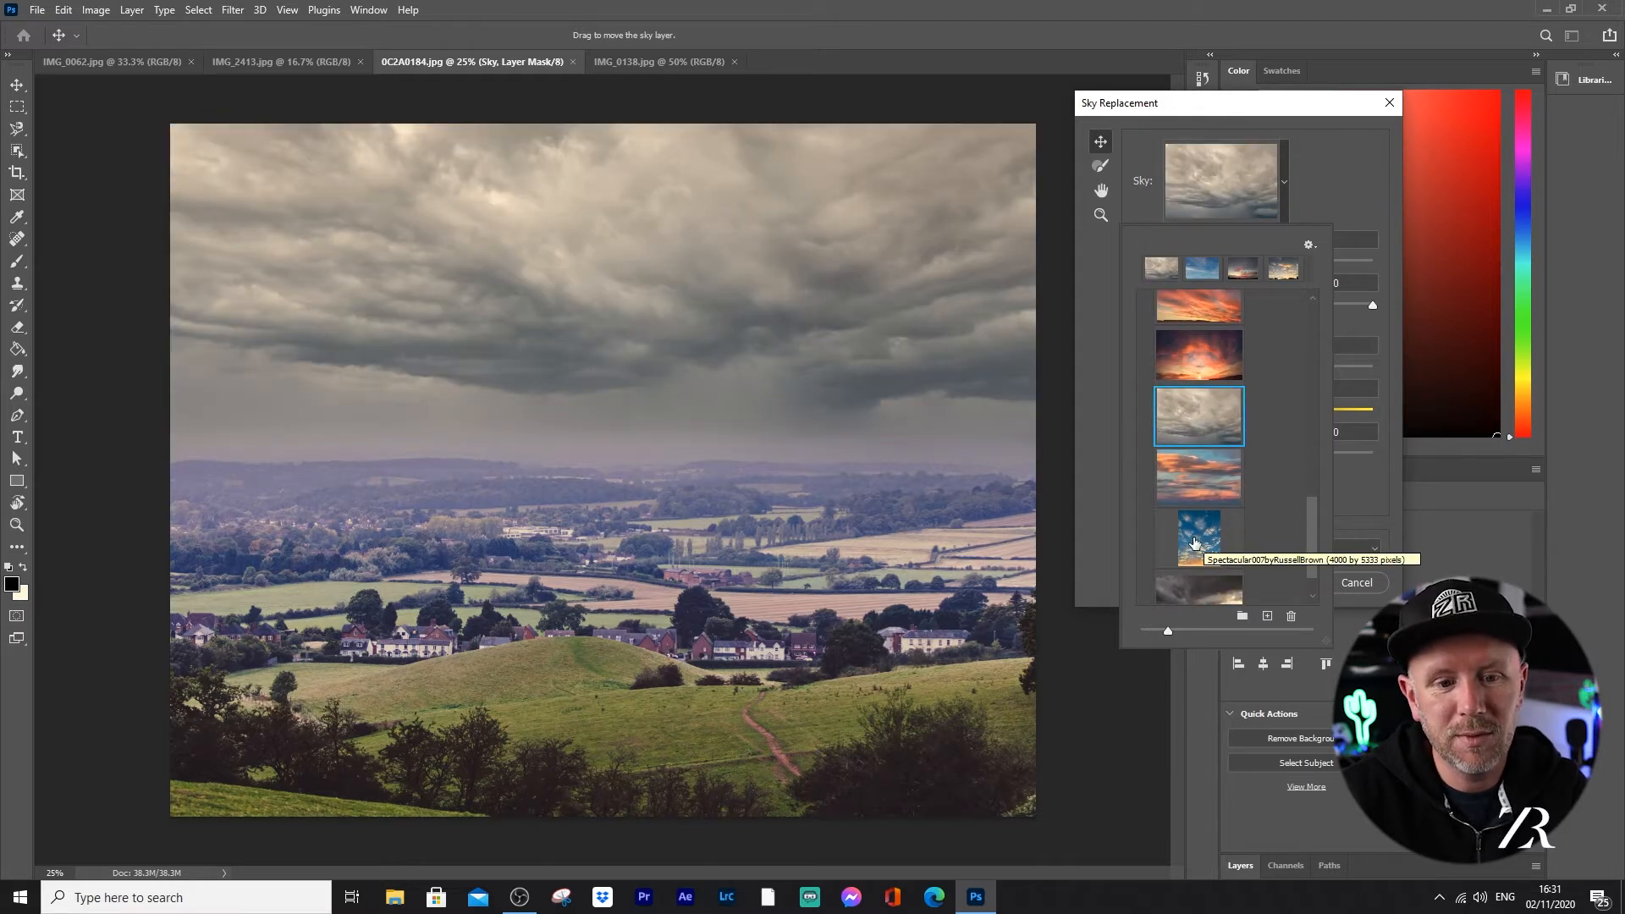
pyautogui.click(1333, 188)
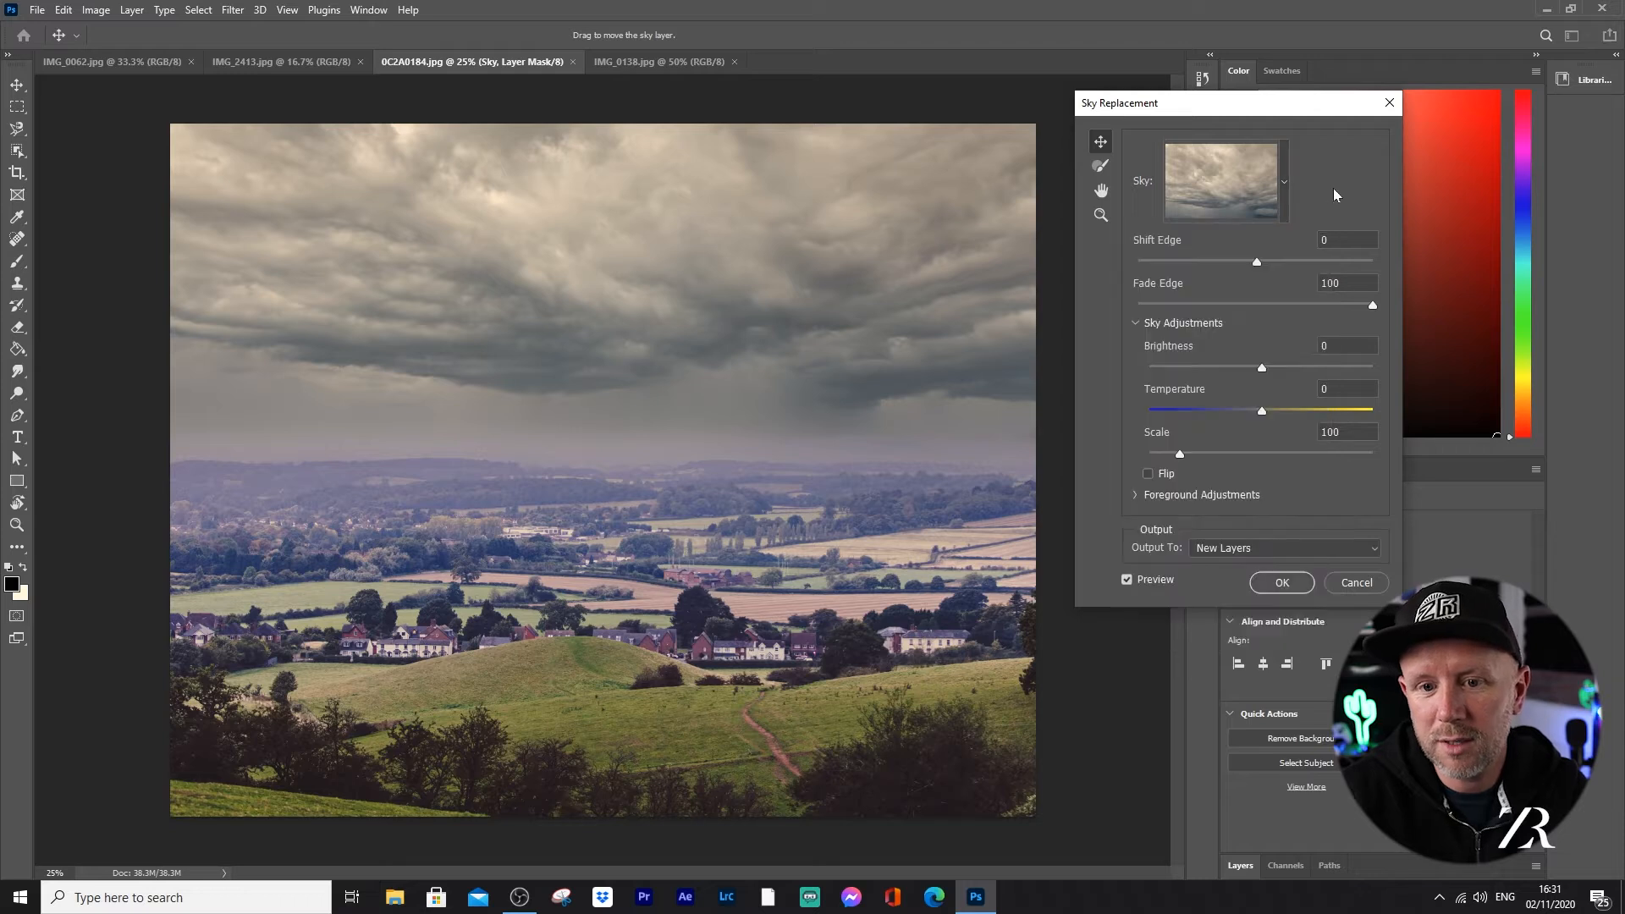
pyautogui.moveTo(1262, 411); pyautogui.dragTo(1217, 417)
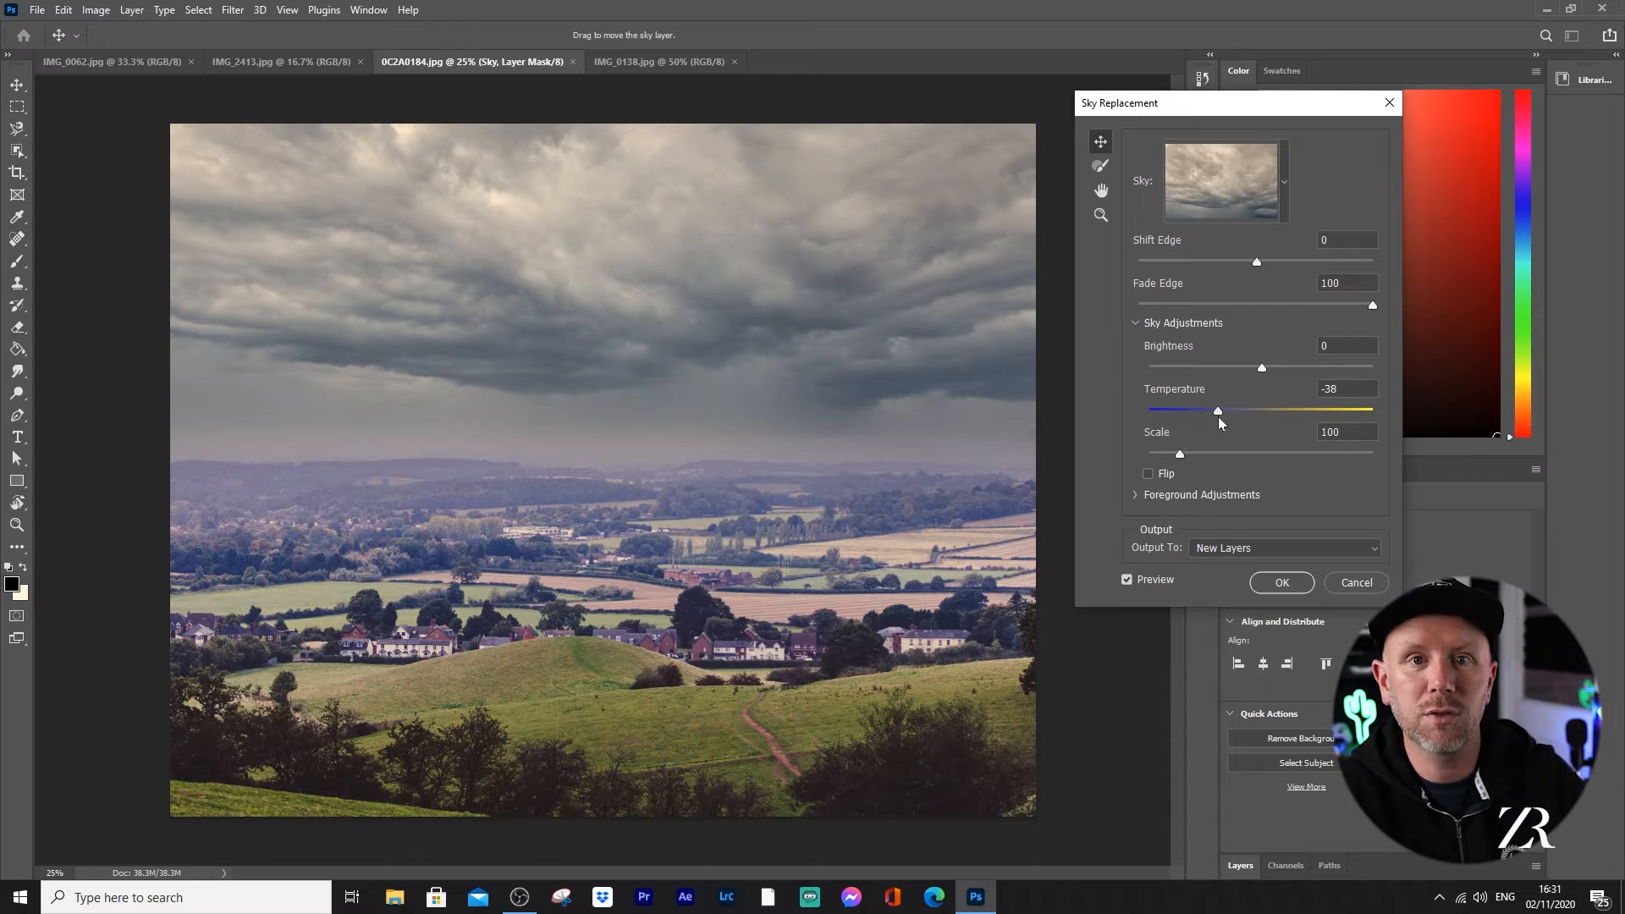
pyautogui.moveTo(1215, 417); pyautogui.dragTo(1197, 413)
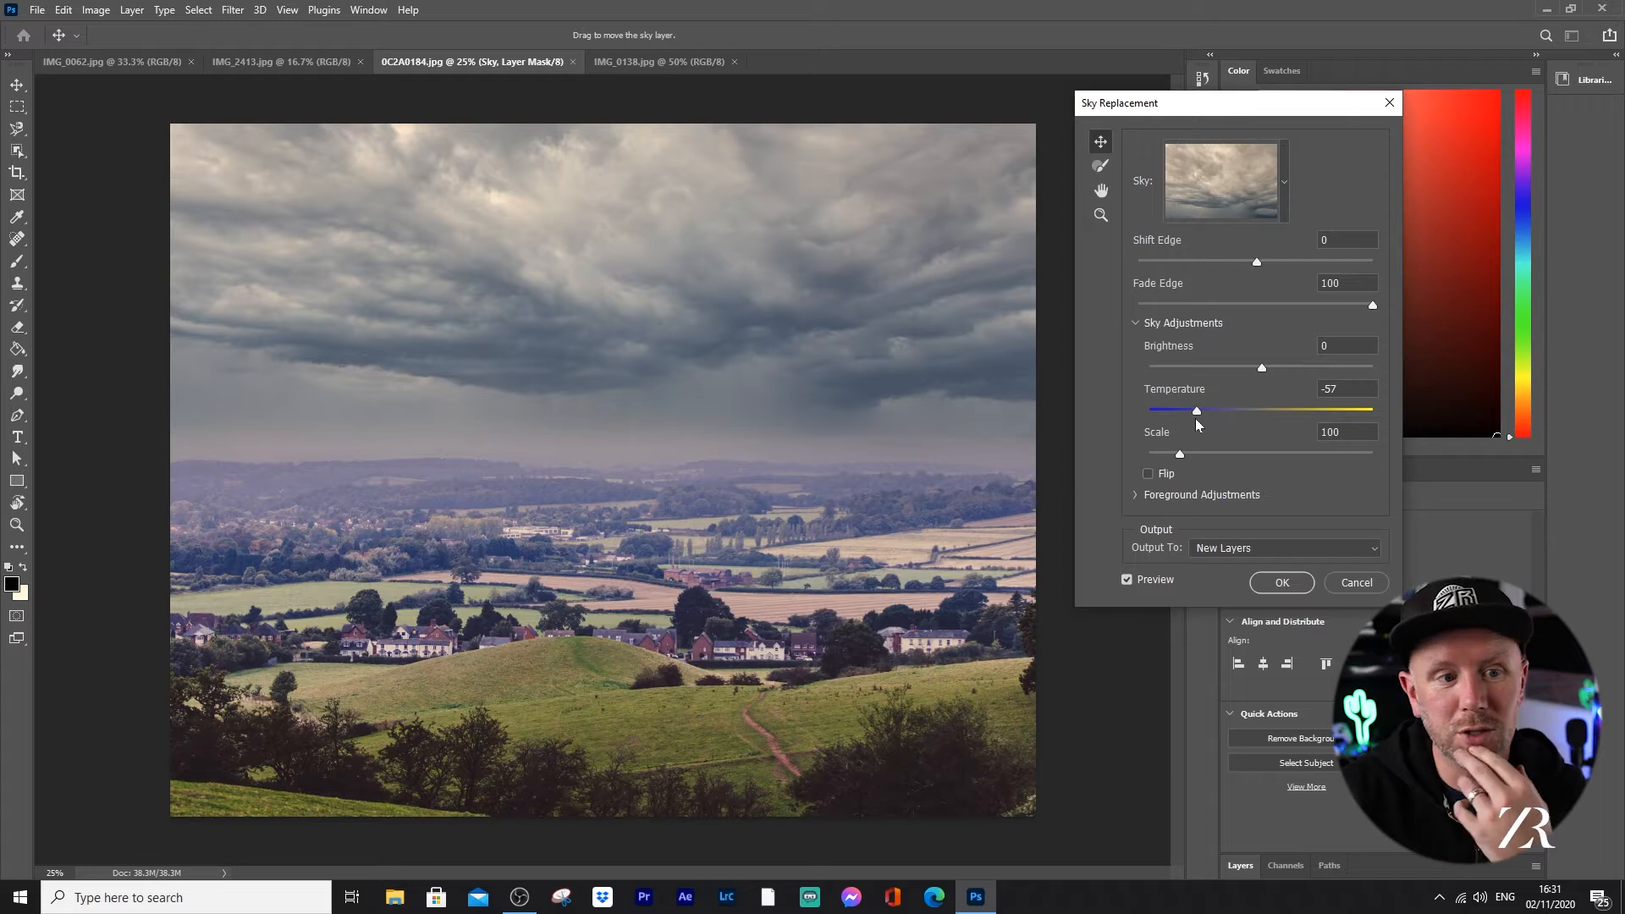
# Step: Try the orange-cloud sky and the dark storm sky with sunlight from the Spectacular presets on the landscape
pyautogui.click(1282, 174)
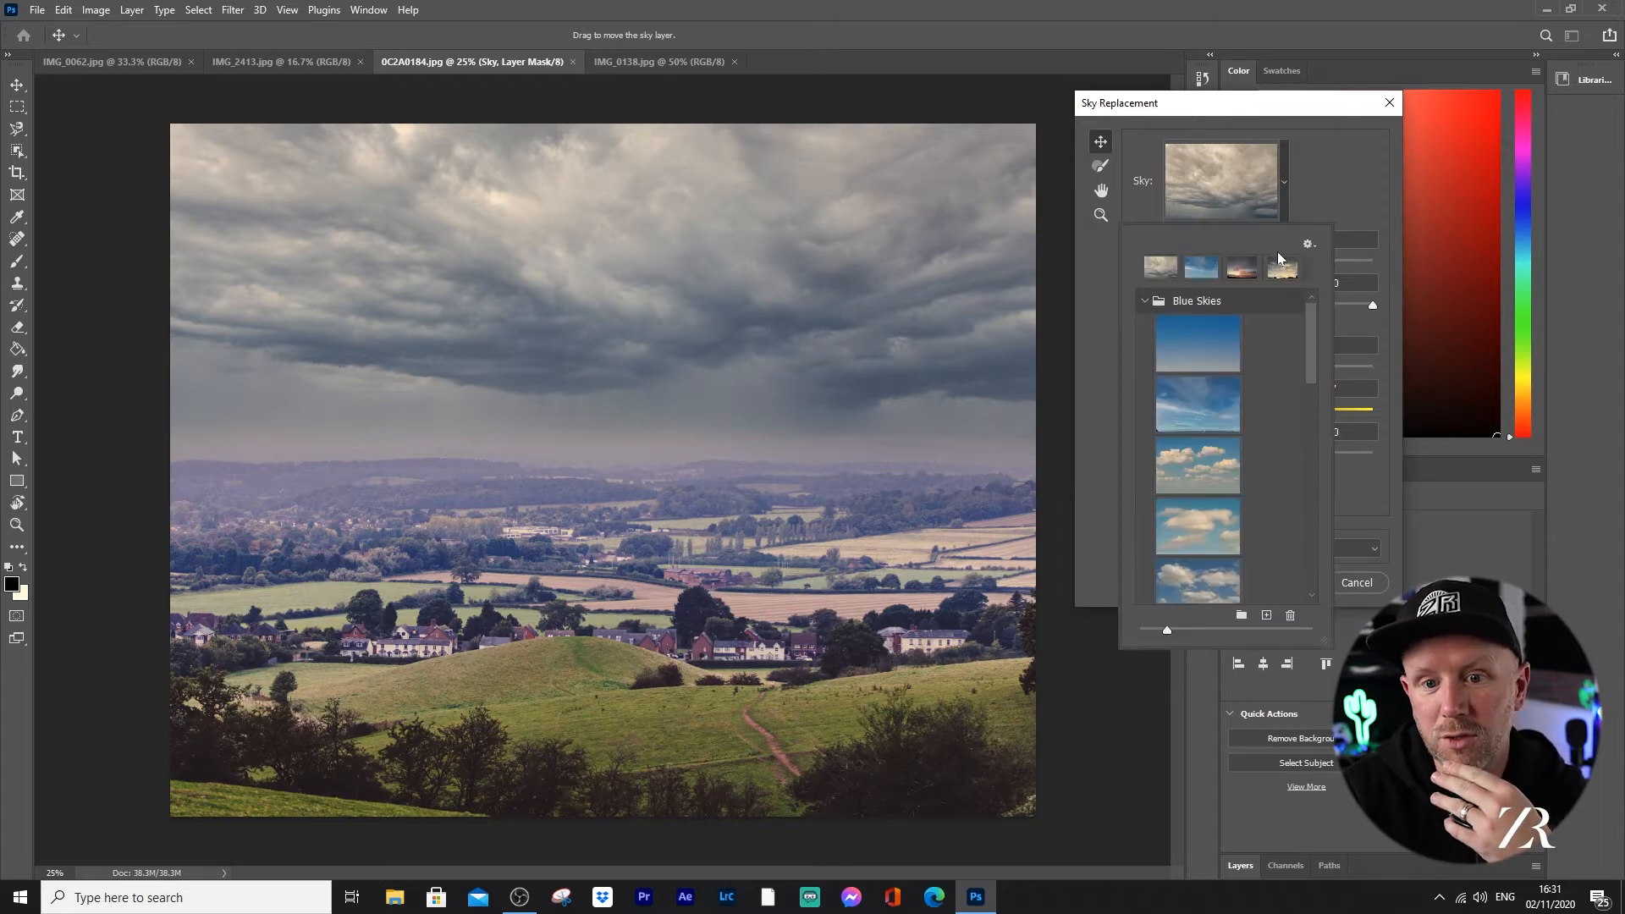
pyautogui.moveTo(1309, 347); pyautogui.dragTo(1302, 550)
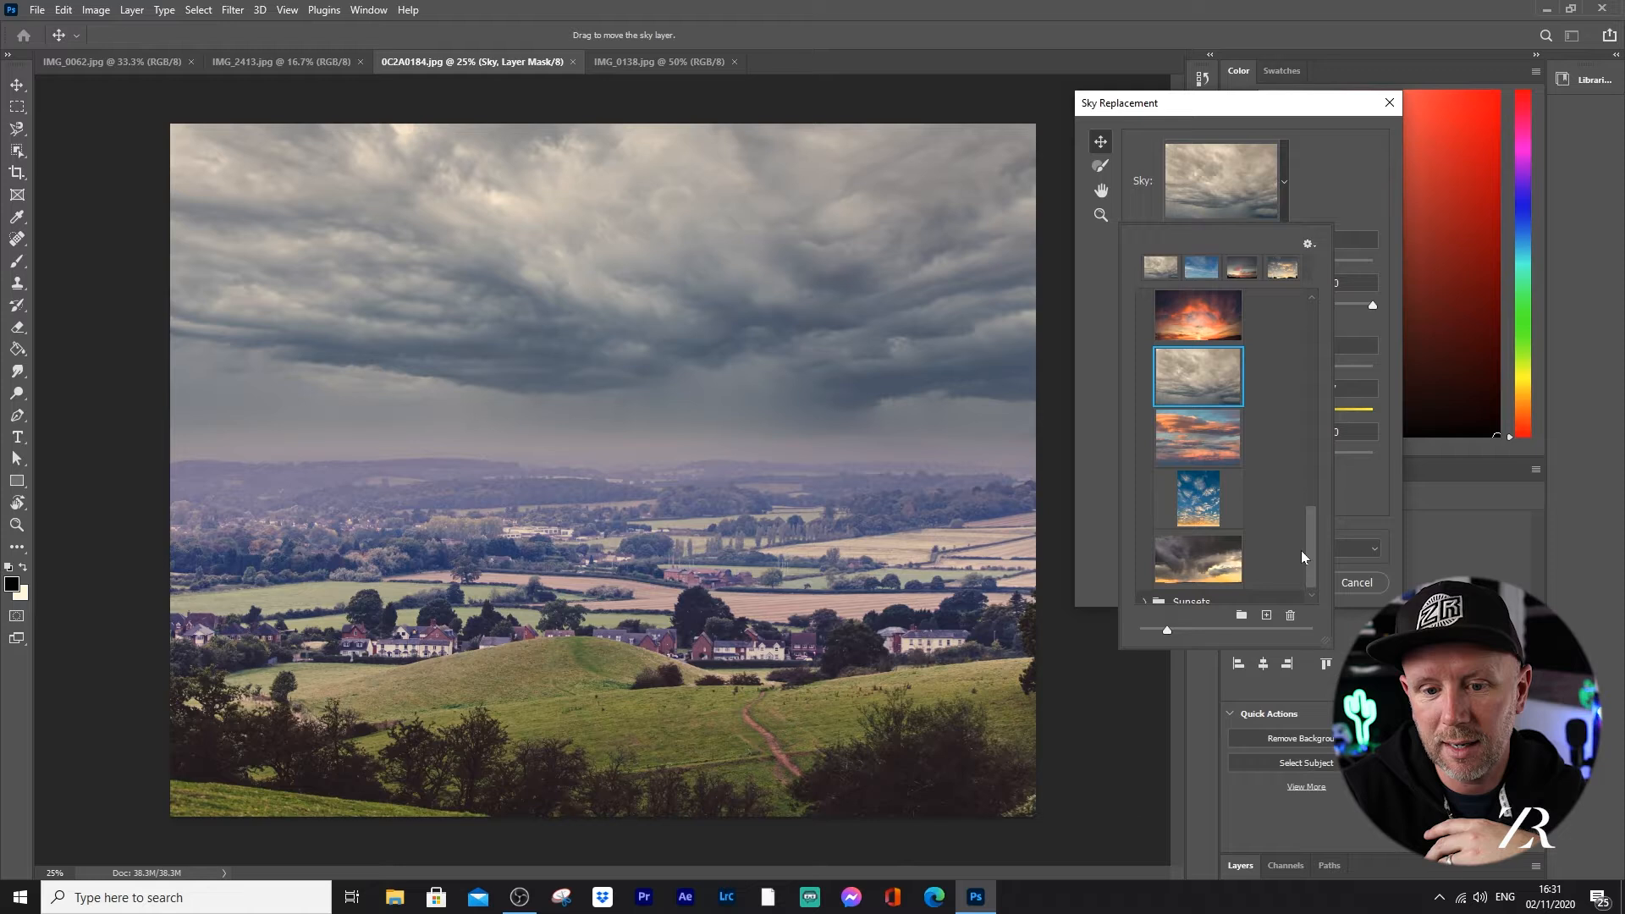
pyautogui.click(1195, 440)
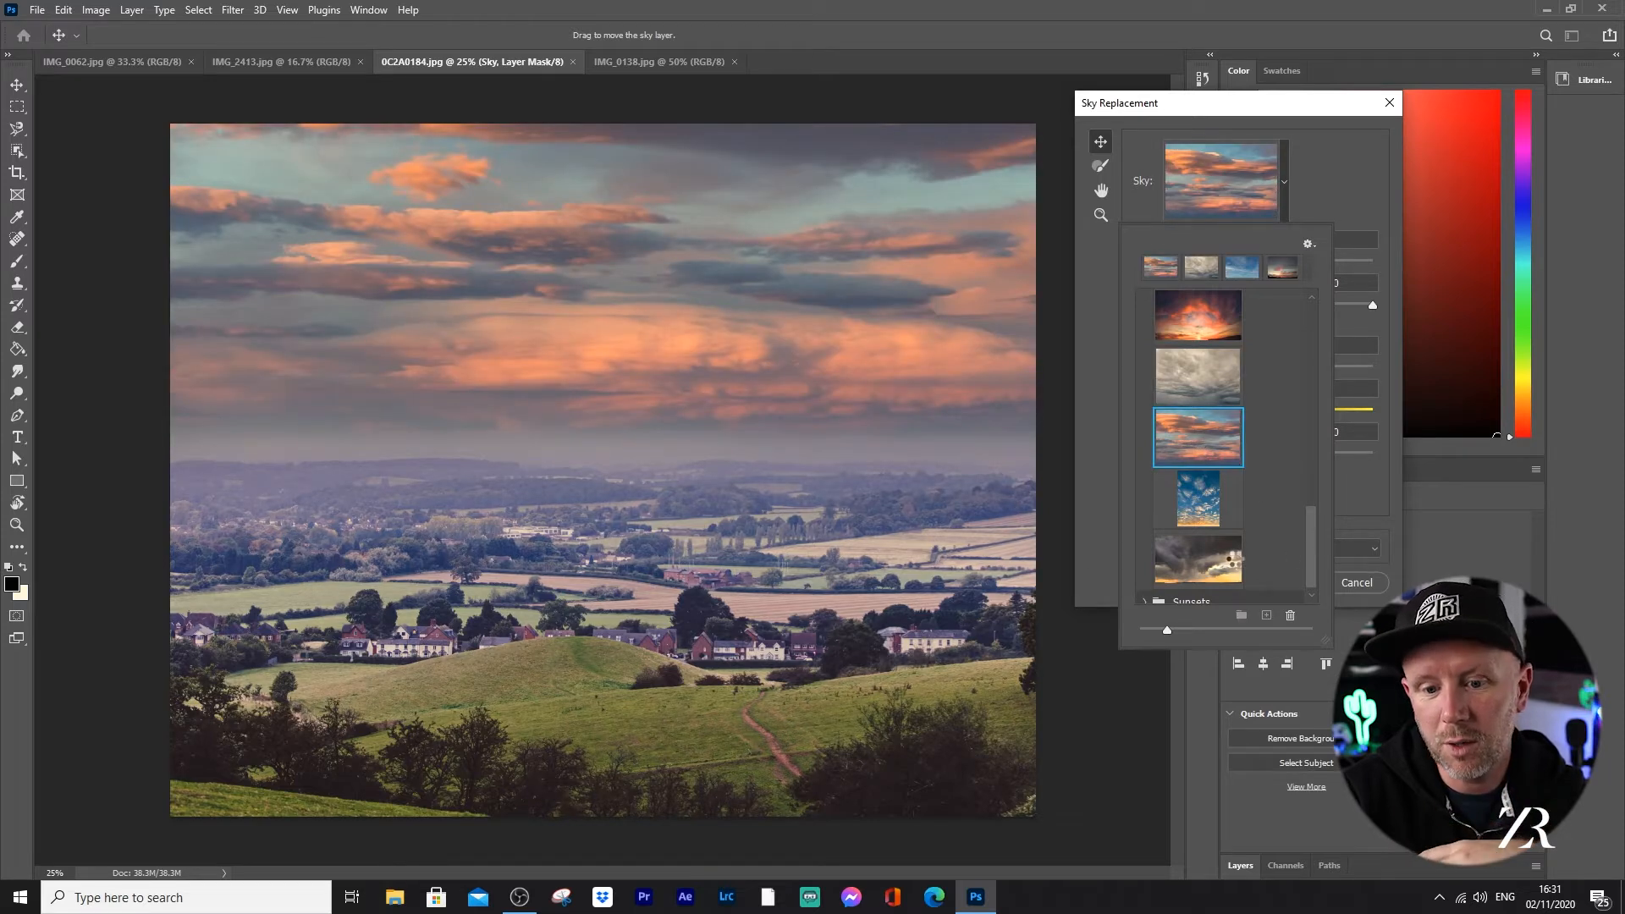
pyautogui.click(1234, 562)
pyautogui.moveTo(1307, 535); pyautogui.dragTo(1307, 541)
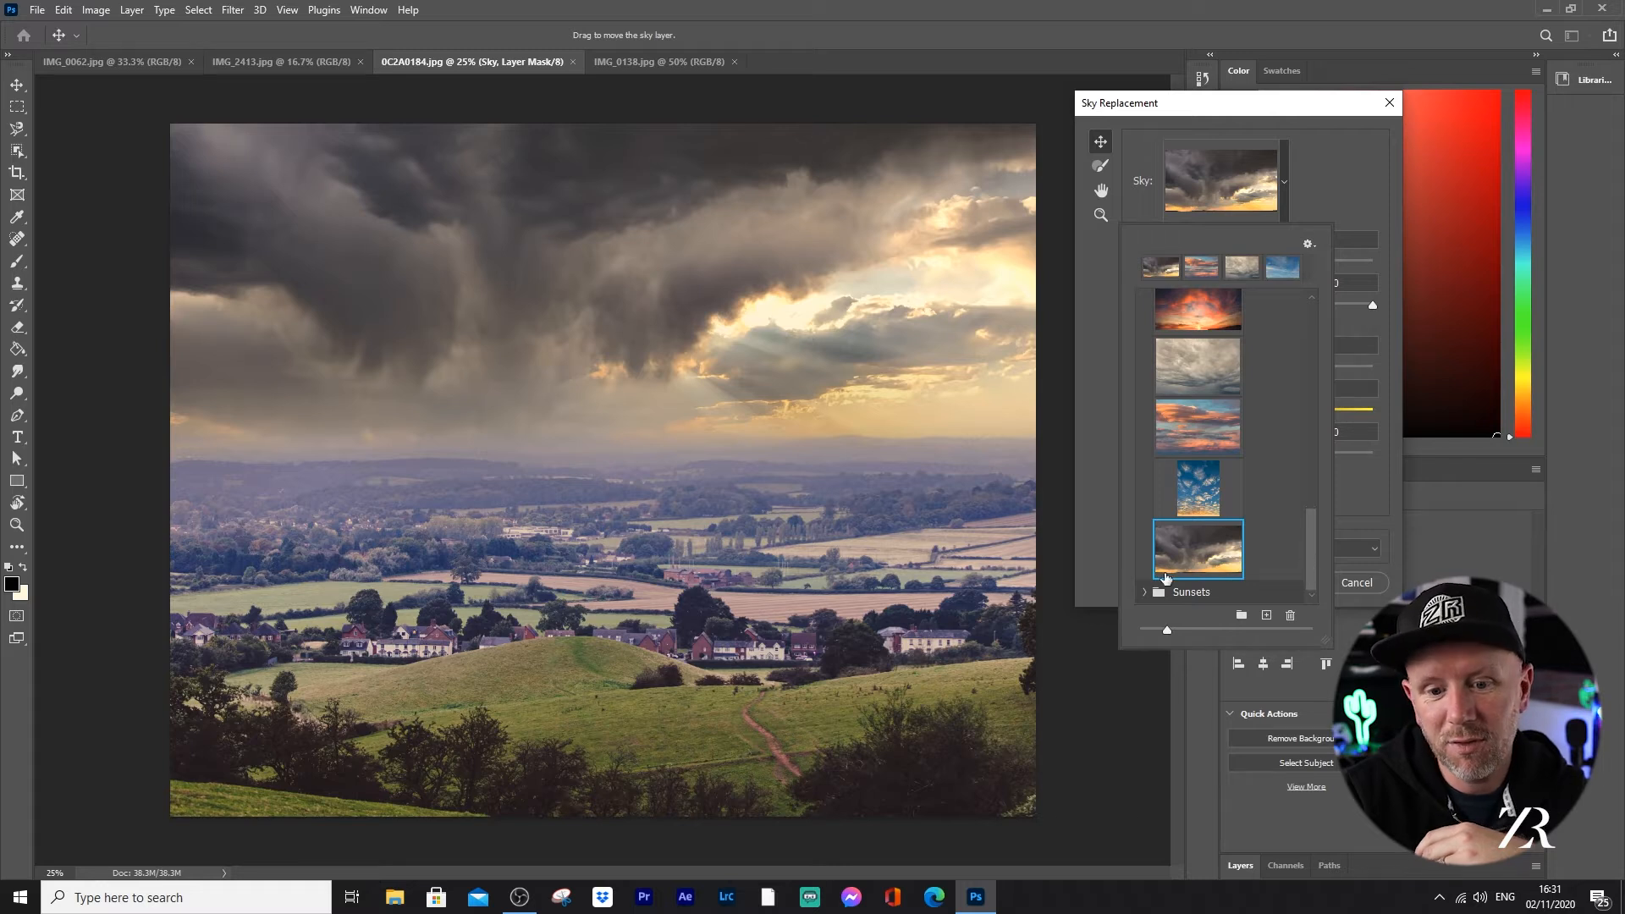
# Step: Try the last three skies of the Sunsets presets on the landscape, ending on SunsetSky007byPhotoshop, and cancel the sky replacement
pyautogui.click(1195, 592)
pyautogui.moveTo(1315, 481); pyautogui.dragTo(1317, 567)
pyautogui.click(1196, 457)
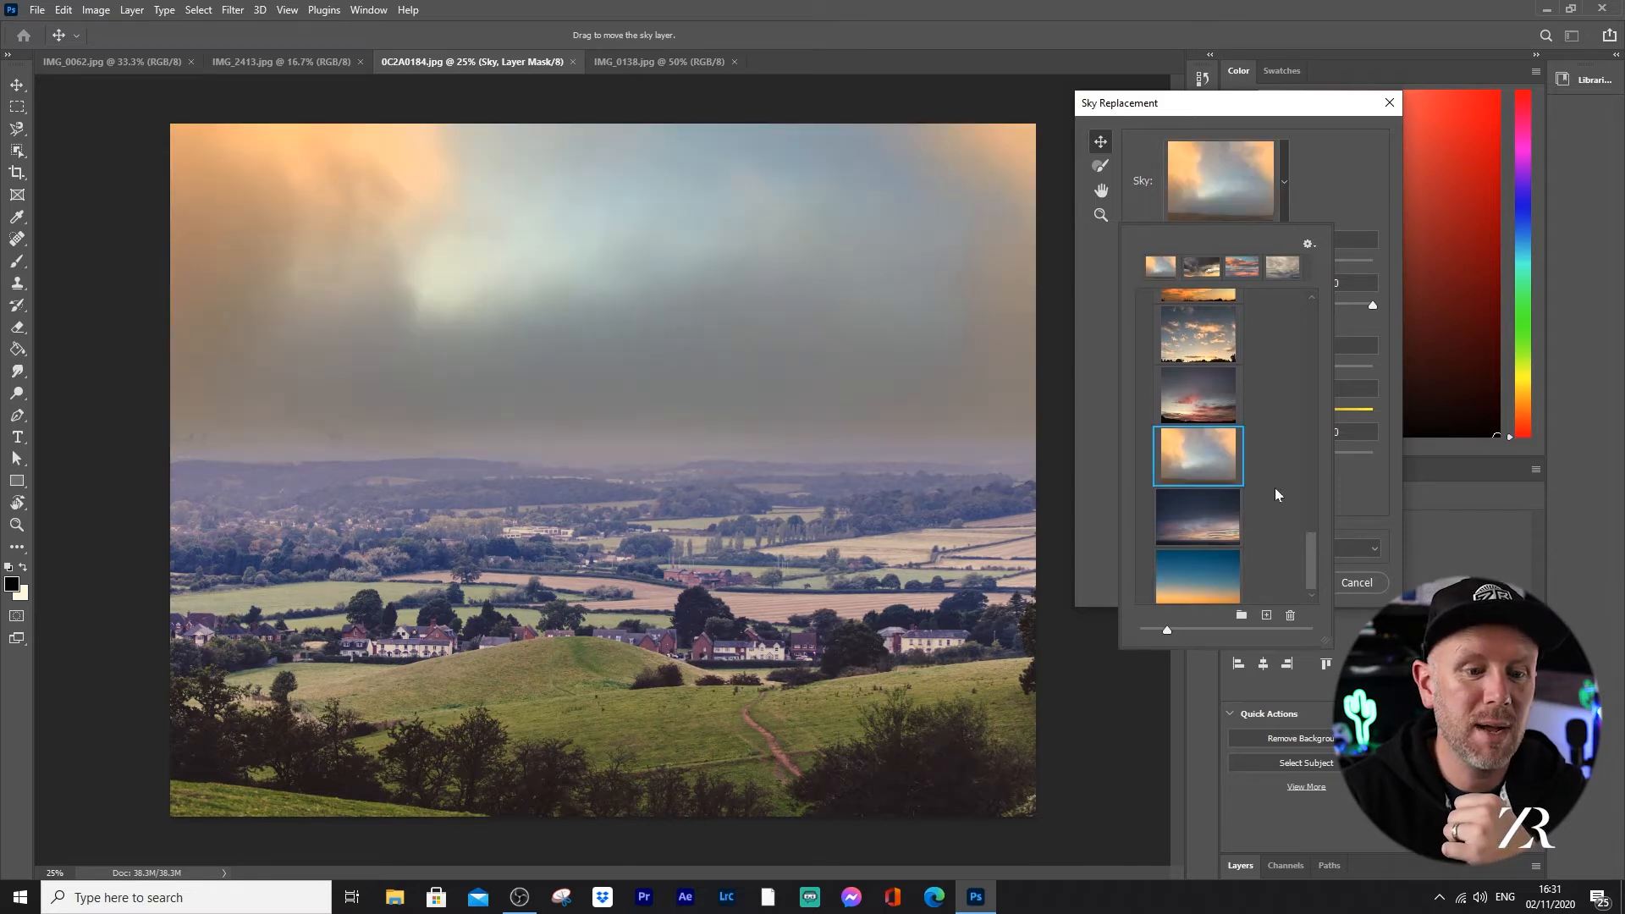
pyautogui.click(1212, 519)
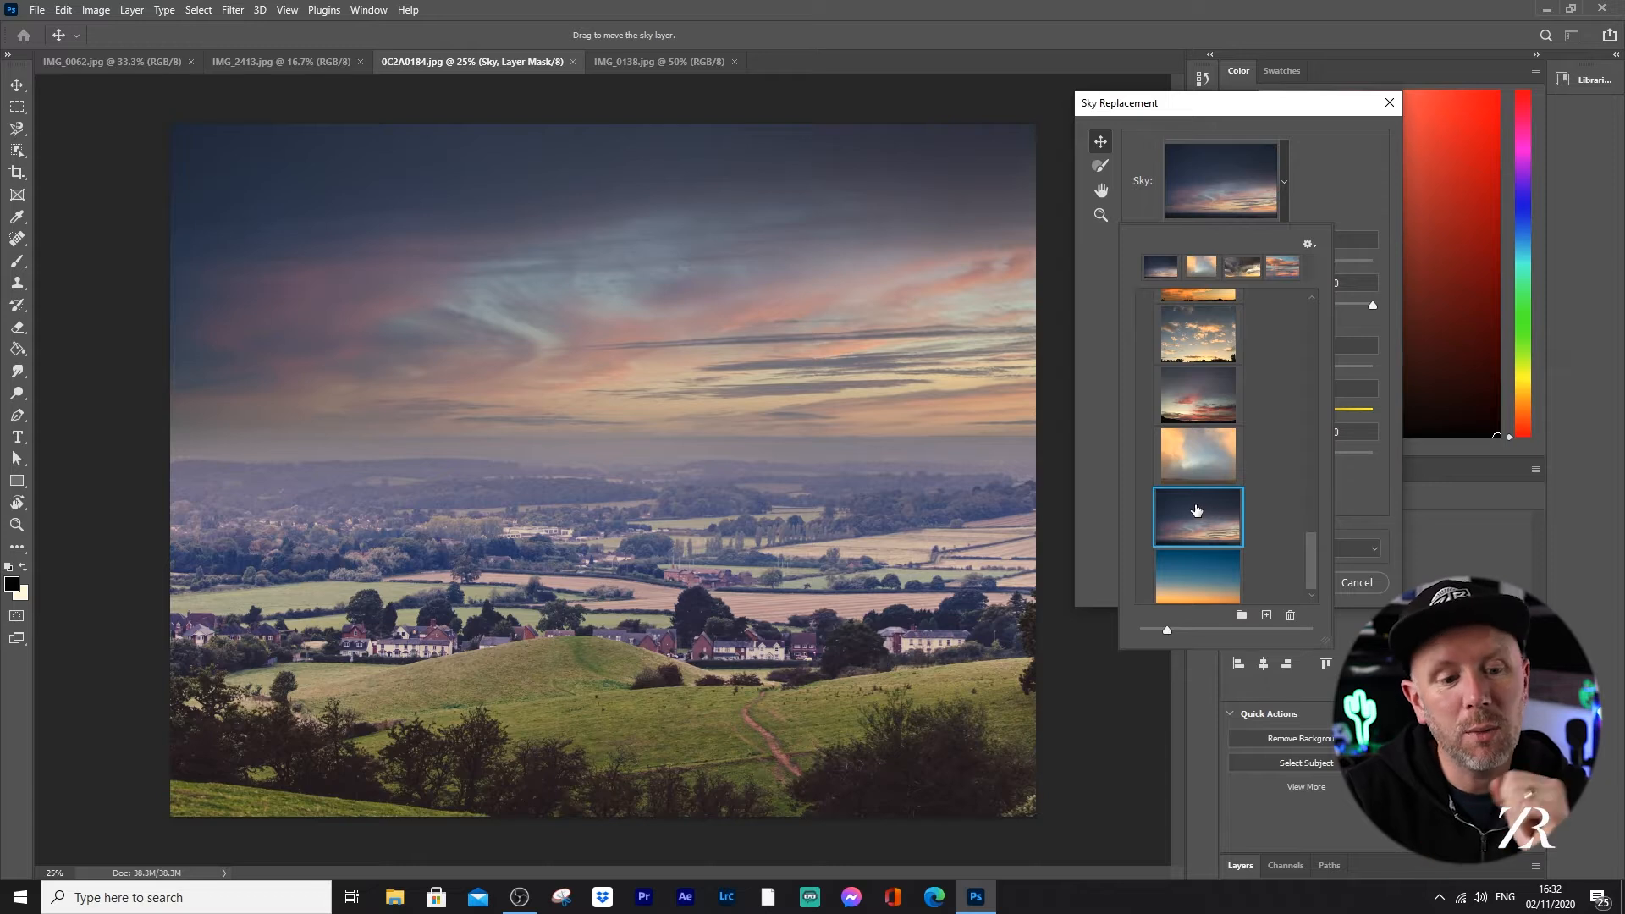
pyautogui.click(1212, 570)
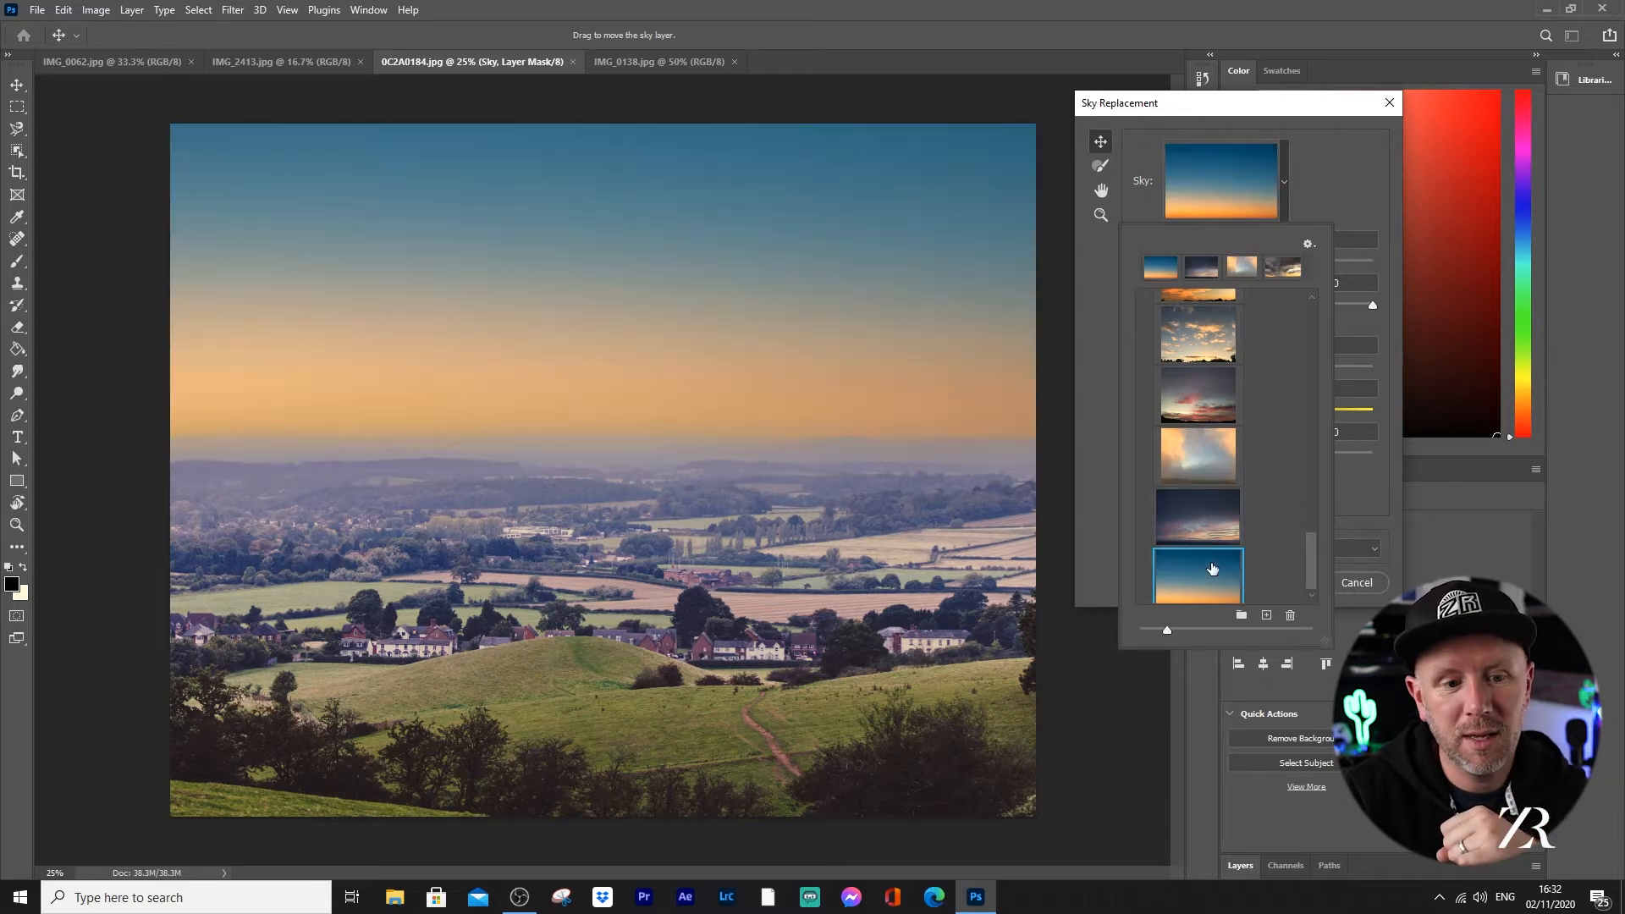
pyautogui.click(1212, 517)
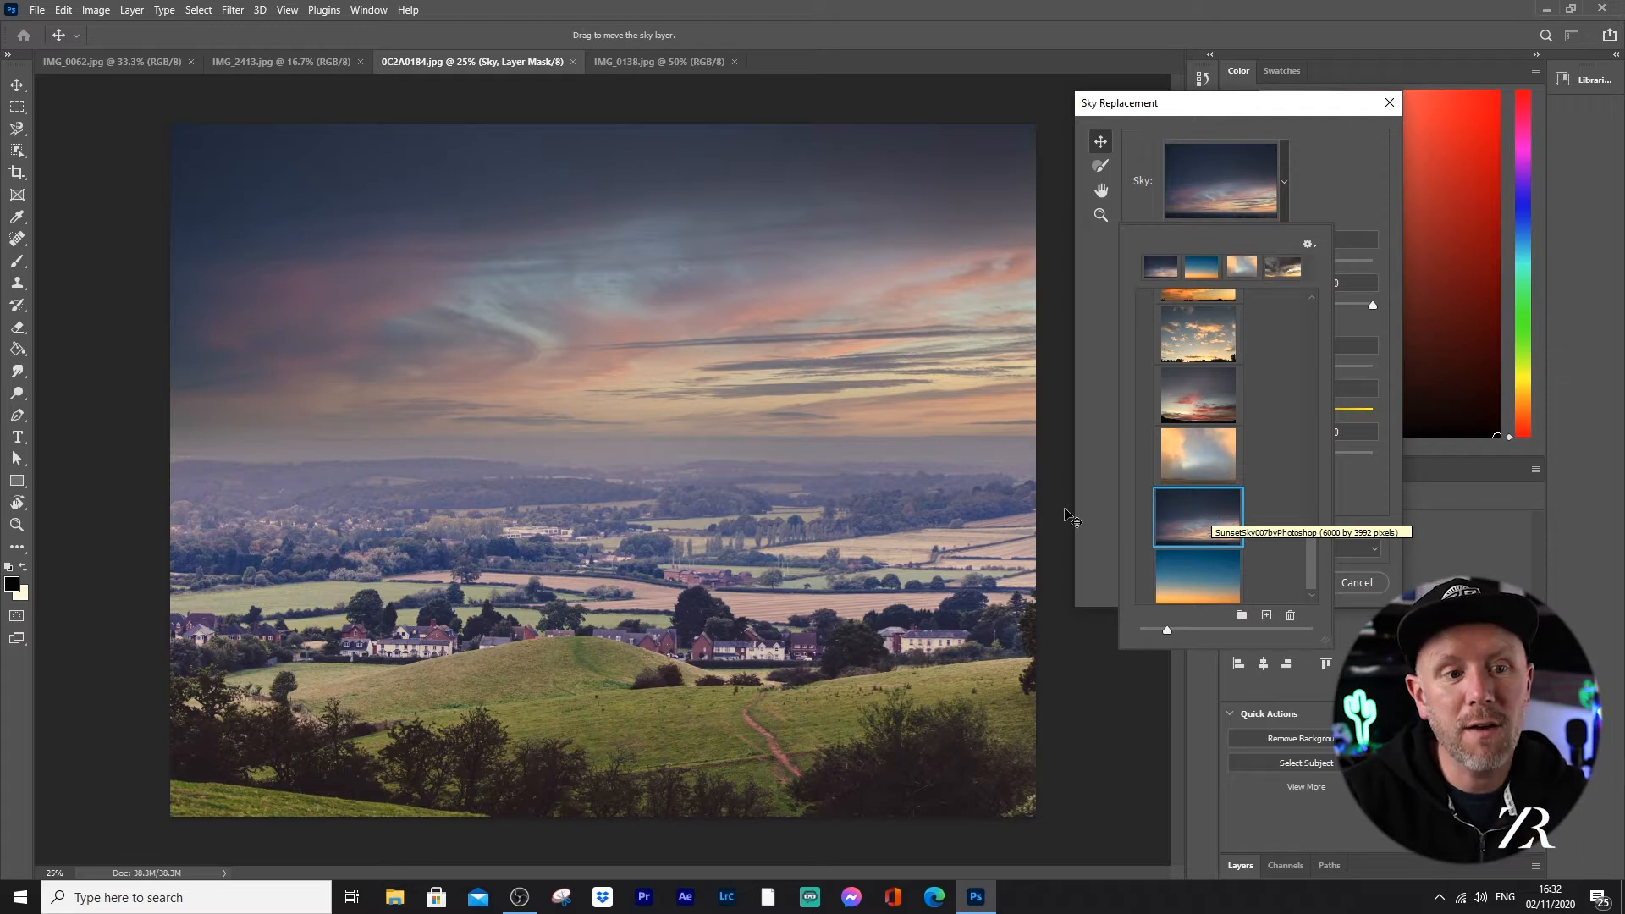
pyautogui.click(1344, 216)
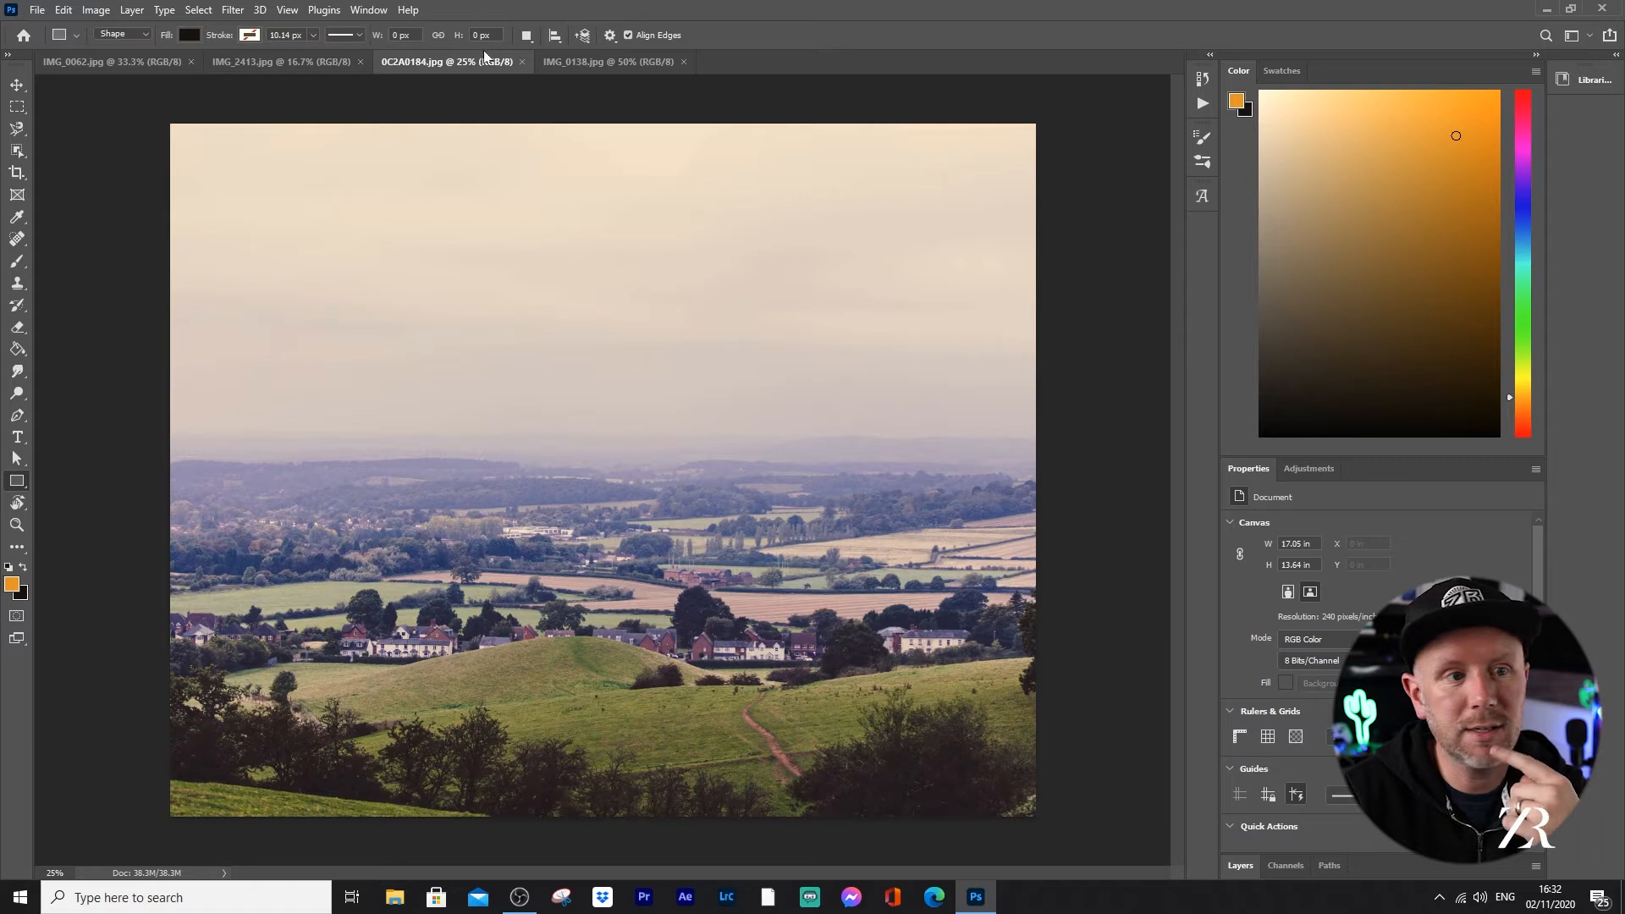
# Step: Switch to the church street photo IMG_0062.jpg and start Sky Replacement on it
pyautogui.click(585, 63)
pyautogui.click(123, 61)
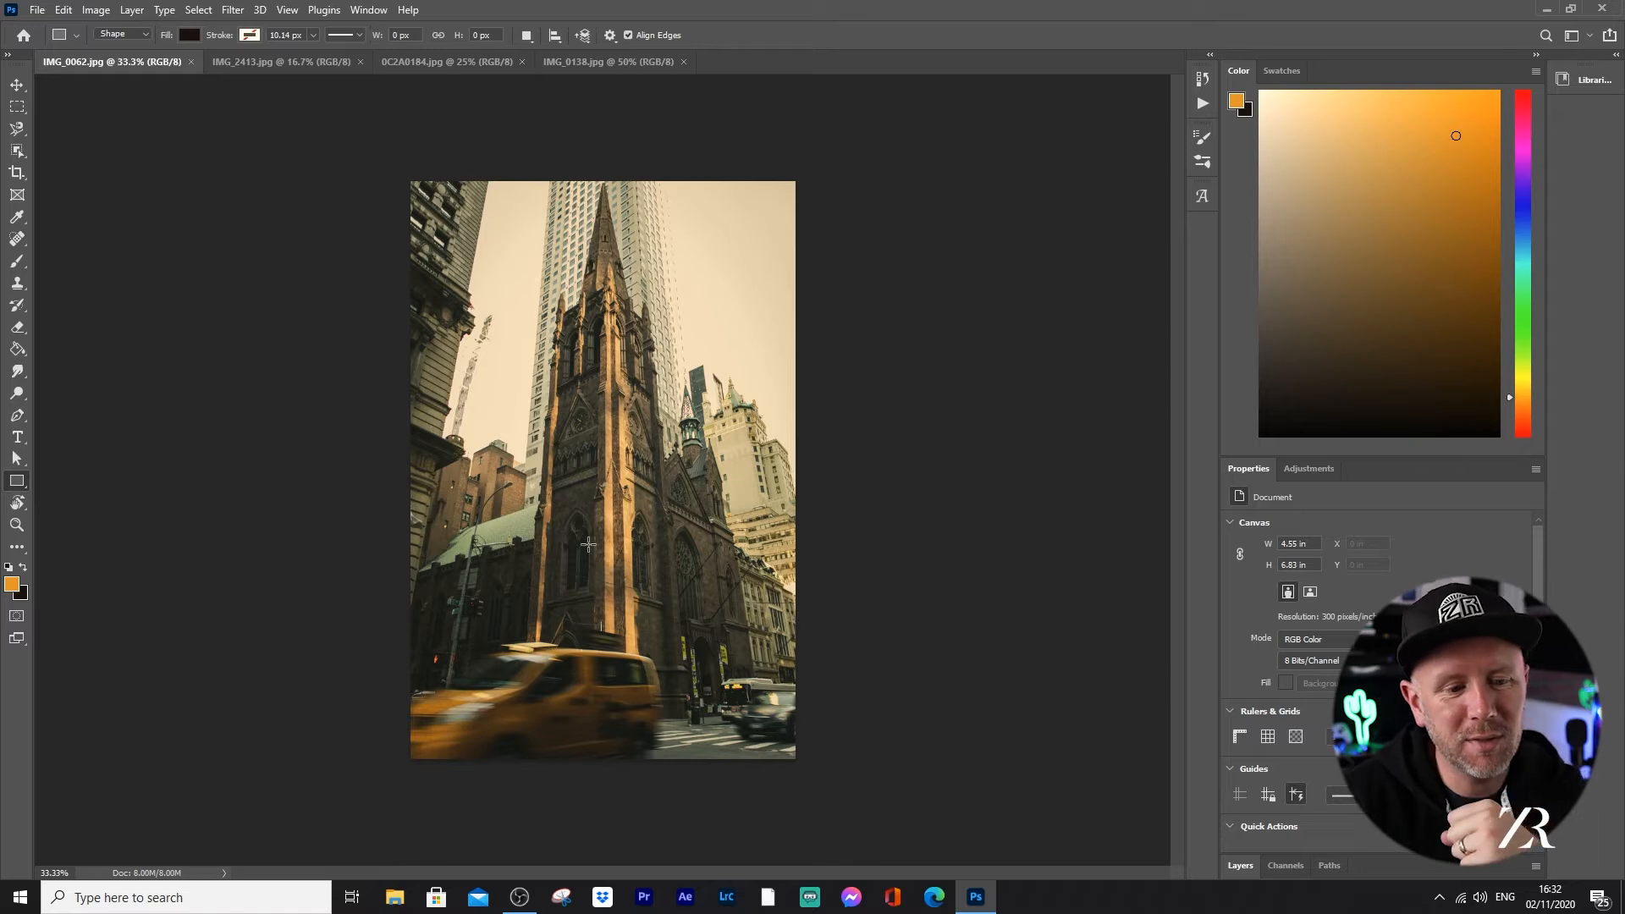
pyautogui.click(75, 11)
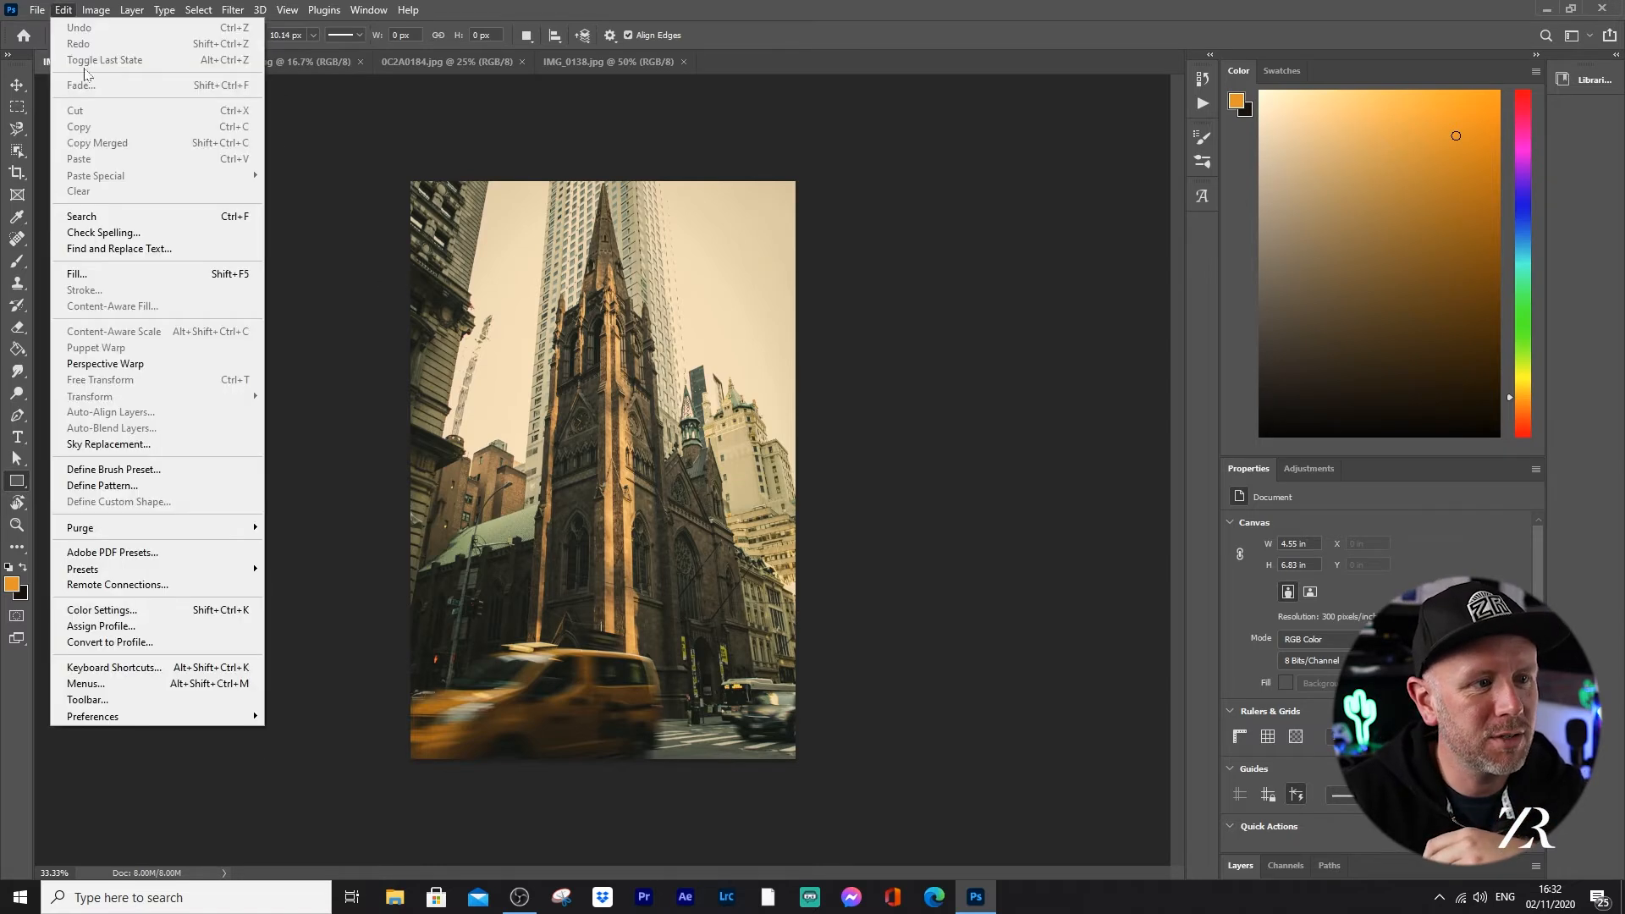
pyautogui.click(188, 446)
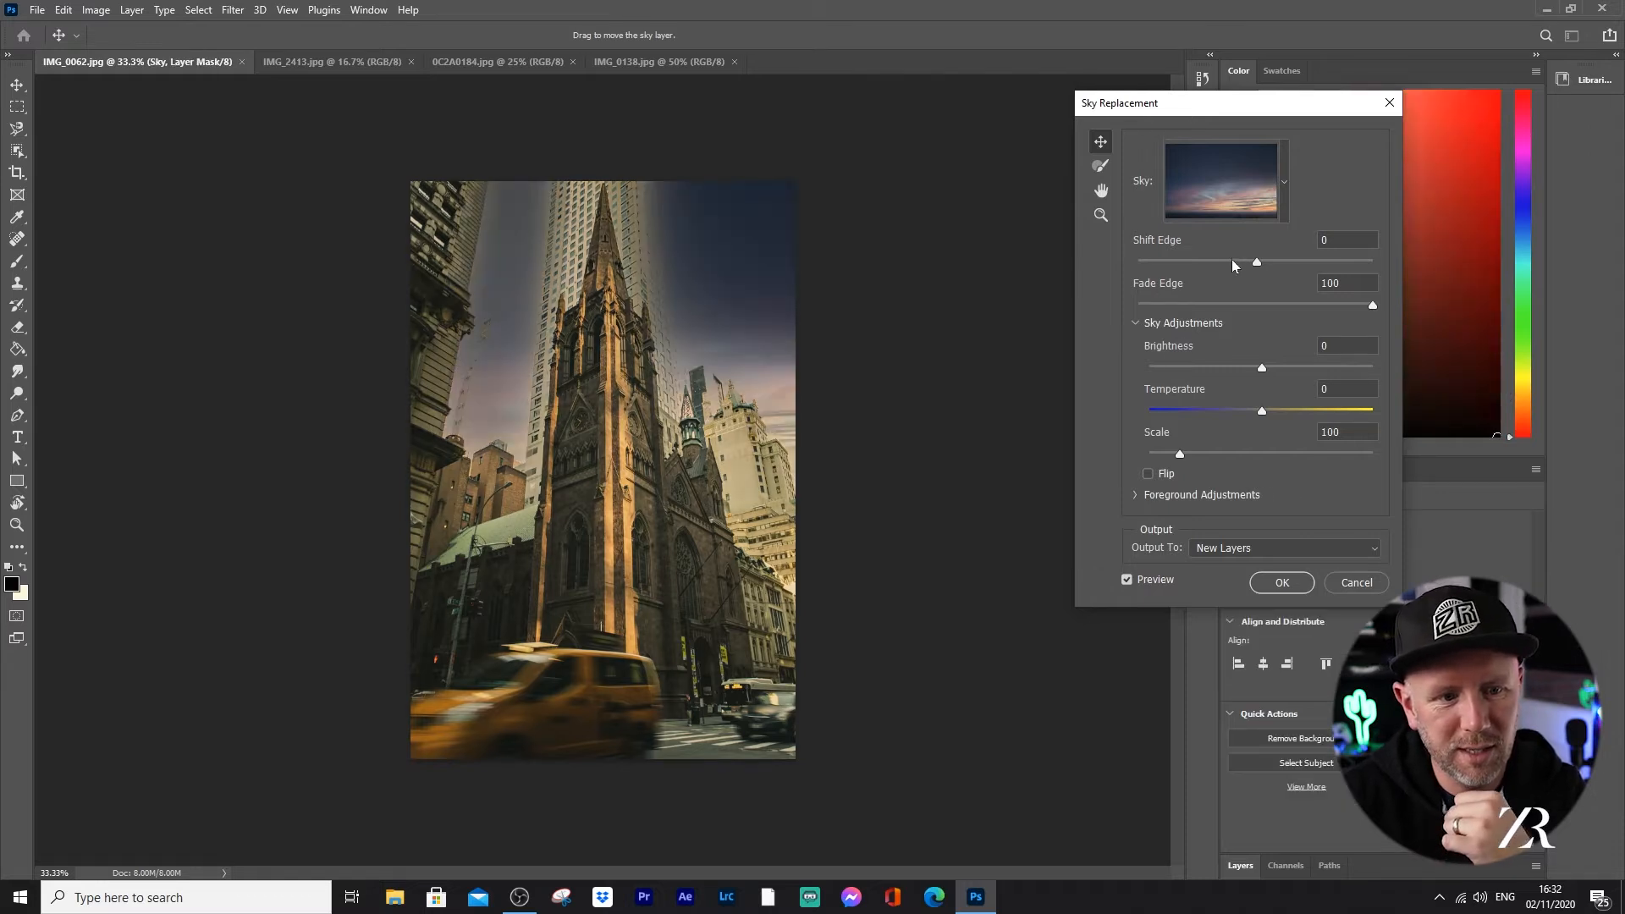
# Step: Try the Blue Skies preset with small speckled clouds as the replacement sky behind the church
pyautogui.click(1284, 183)
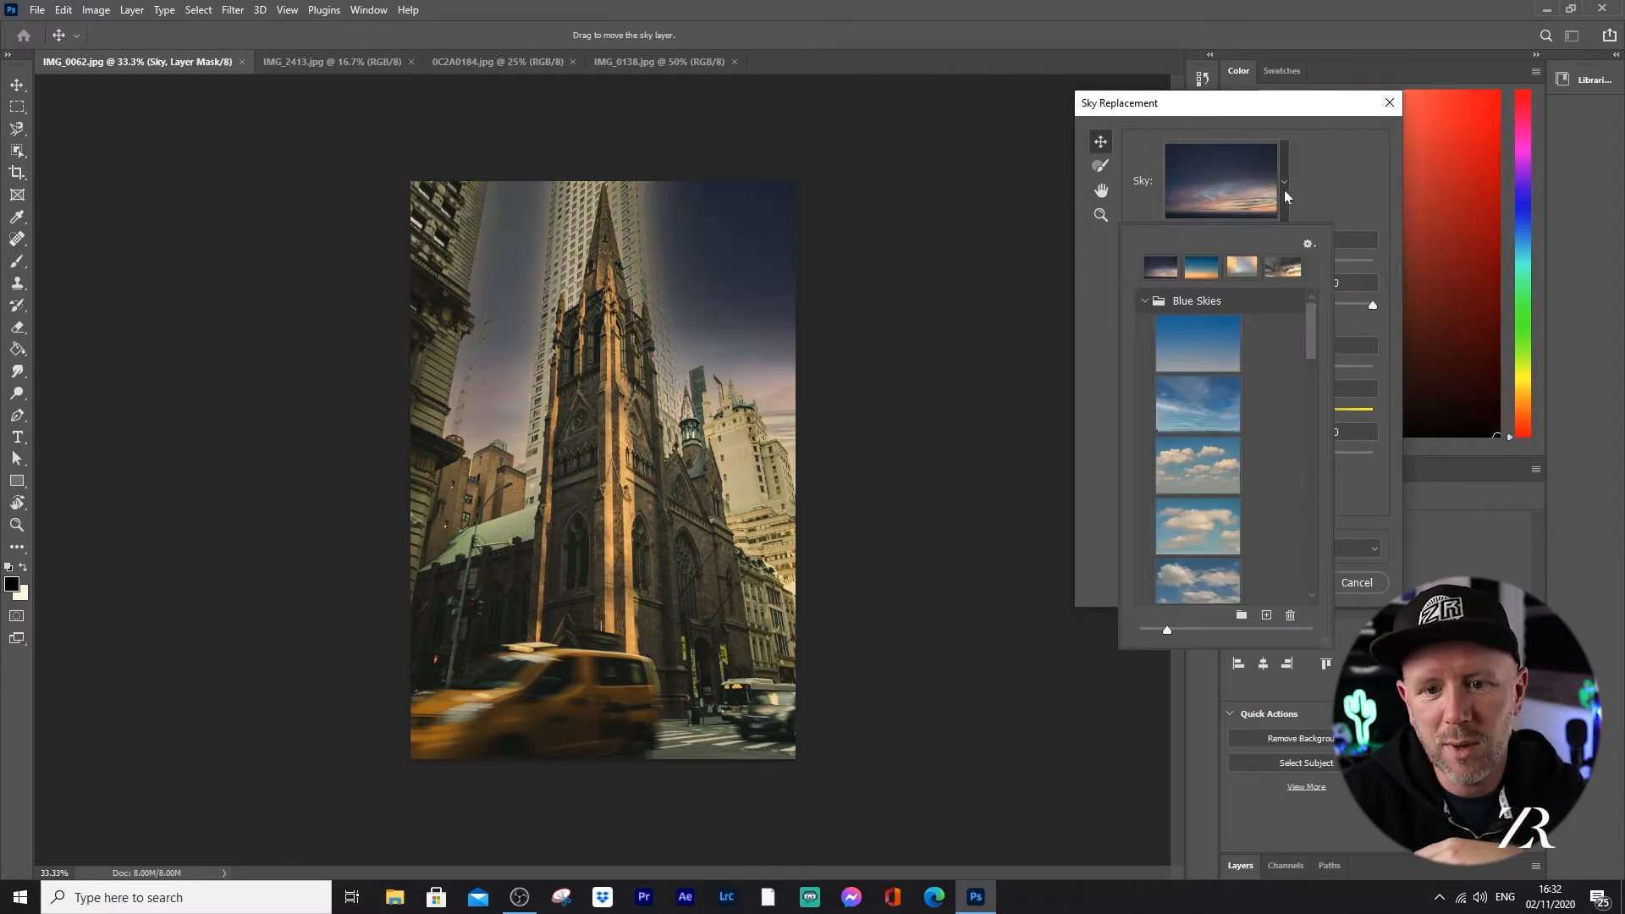
pyautogui.moveTo(1306, 342); pyautogui.dragTo(1311, 366)
pyautogui.scroll(-3, 1298, 397)
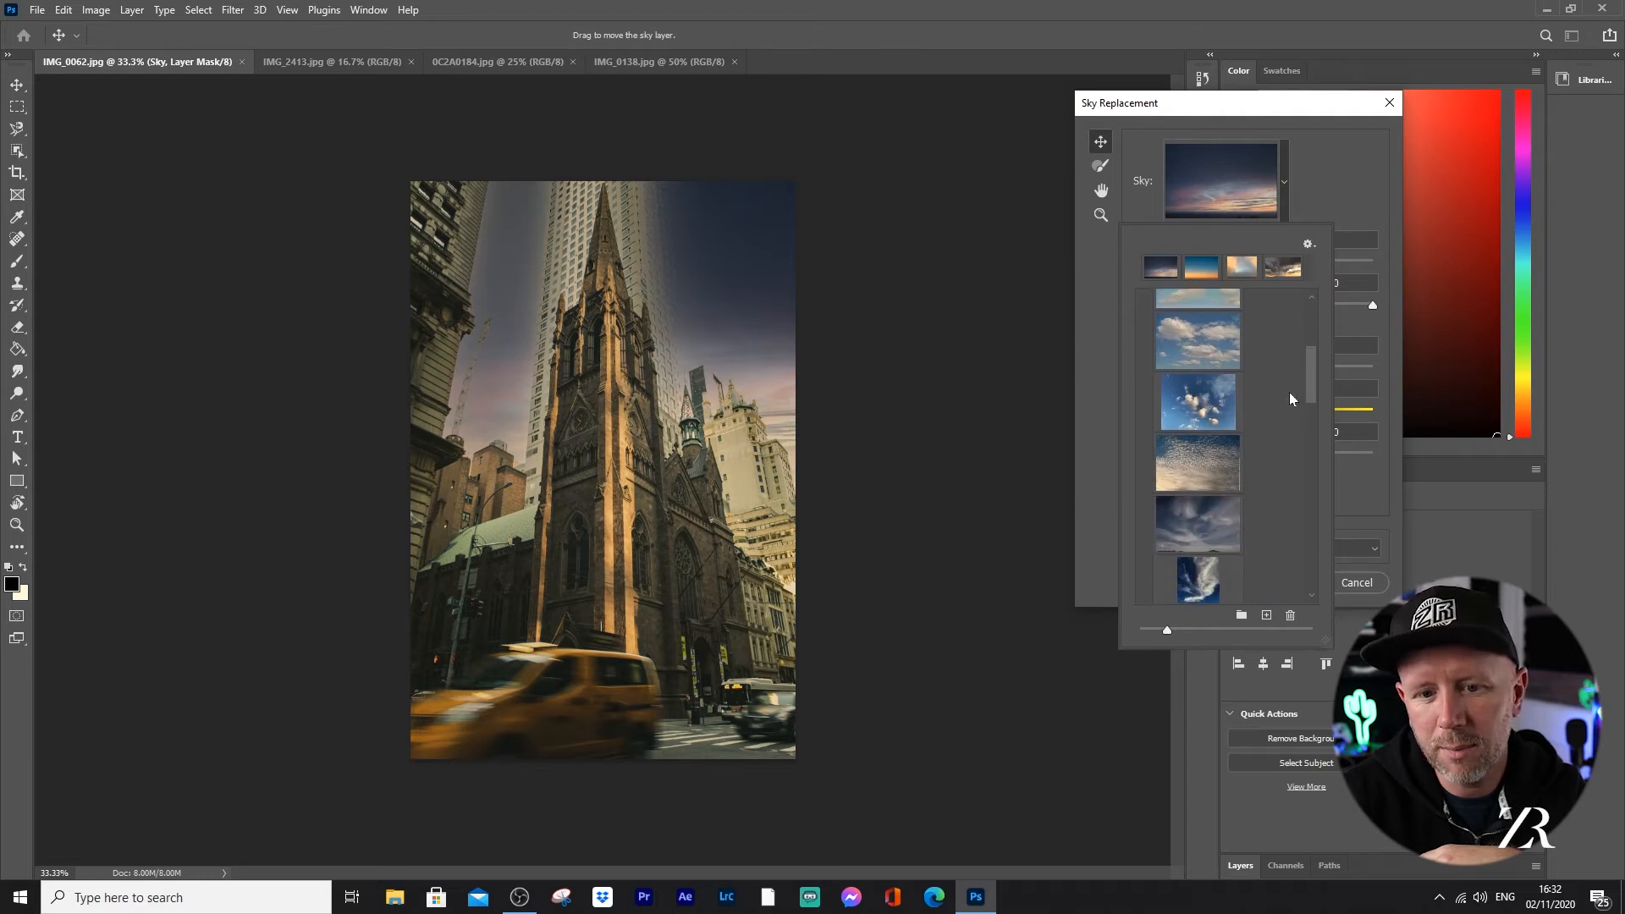
pyautogui.click(1198, 455)
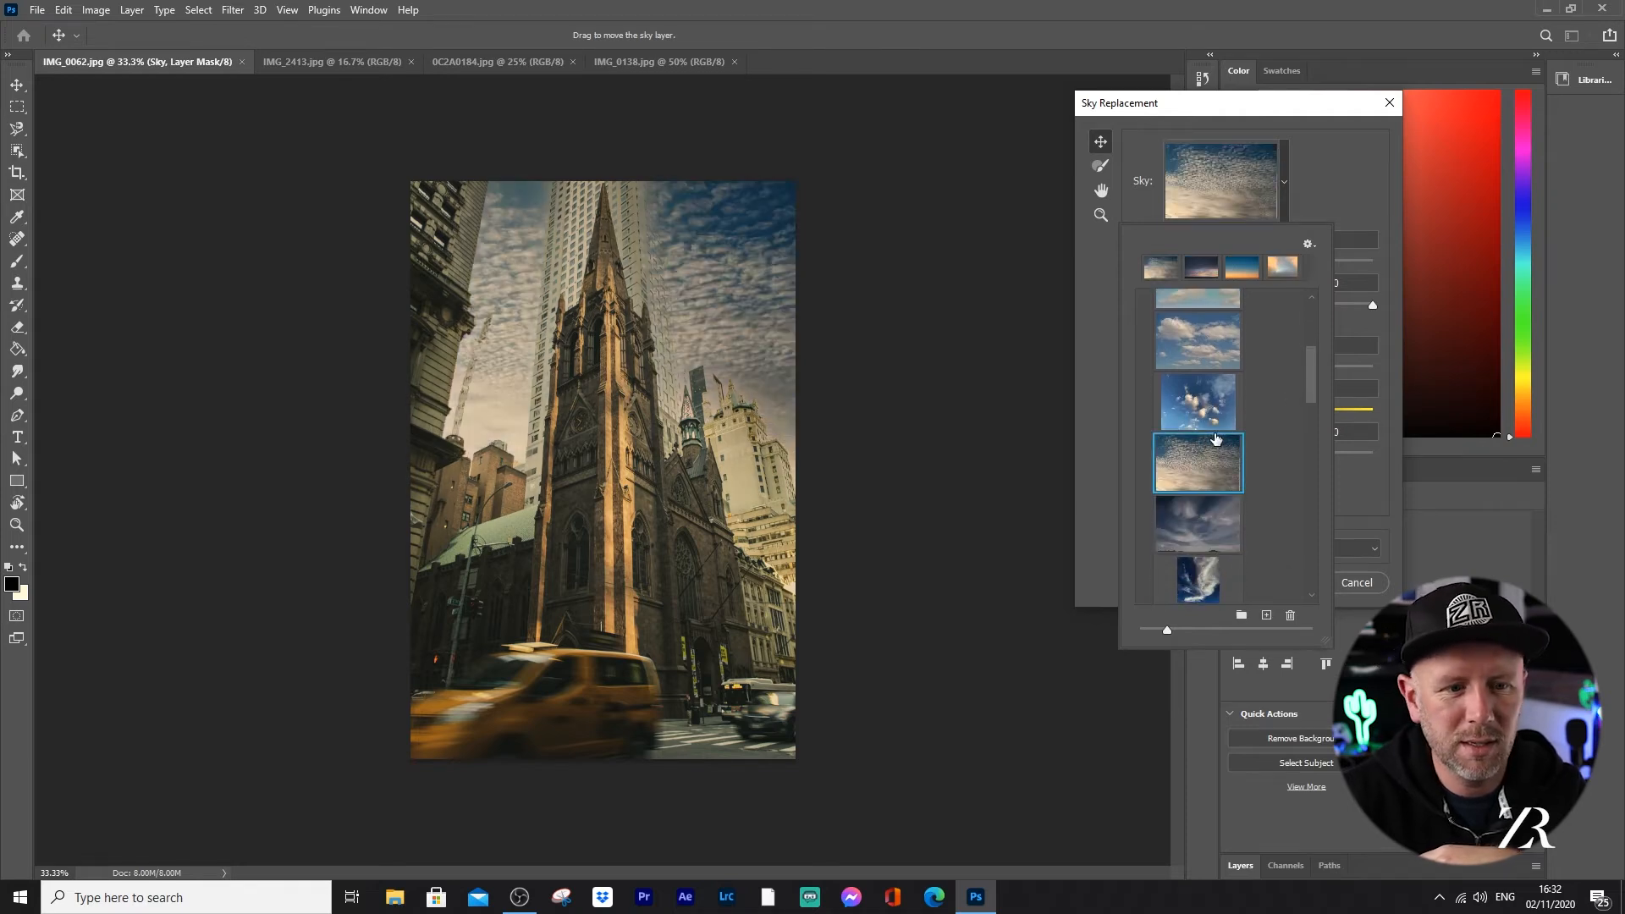
# Step: Compare the grey overcast sky with the fiery red sunset sky from the Spectacular presets, ending on the red sunset
pyautogui.moveTo(1309, 396); pyautogui.dragTo(1308, 413)
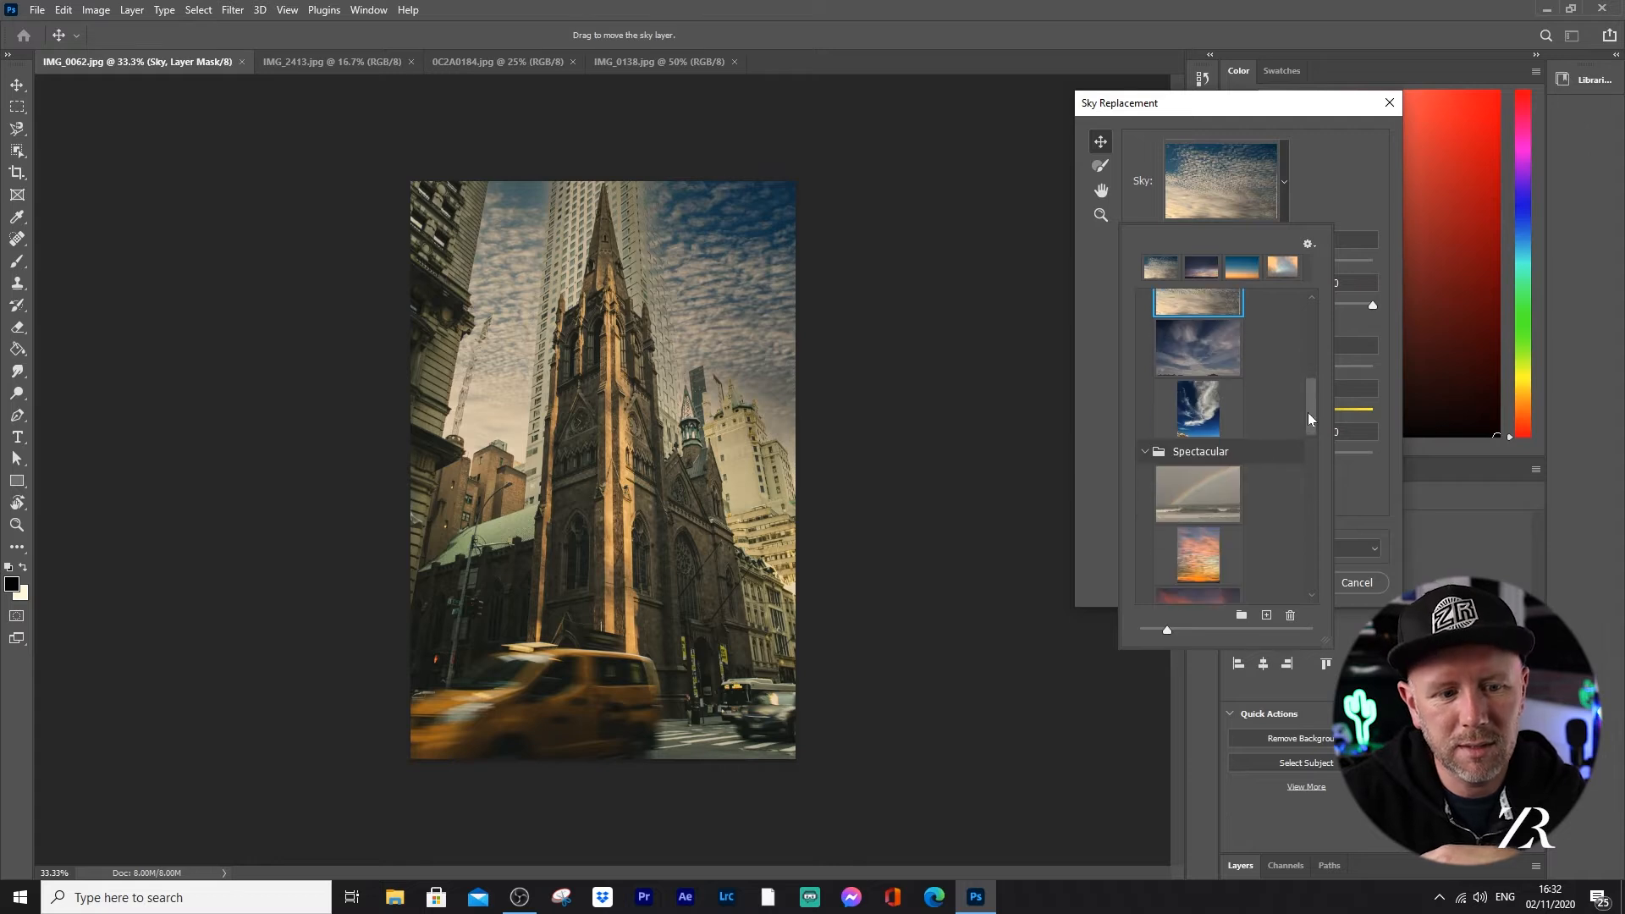
pyautogui.click(1202, 420)
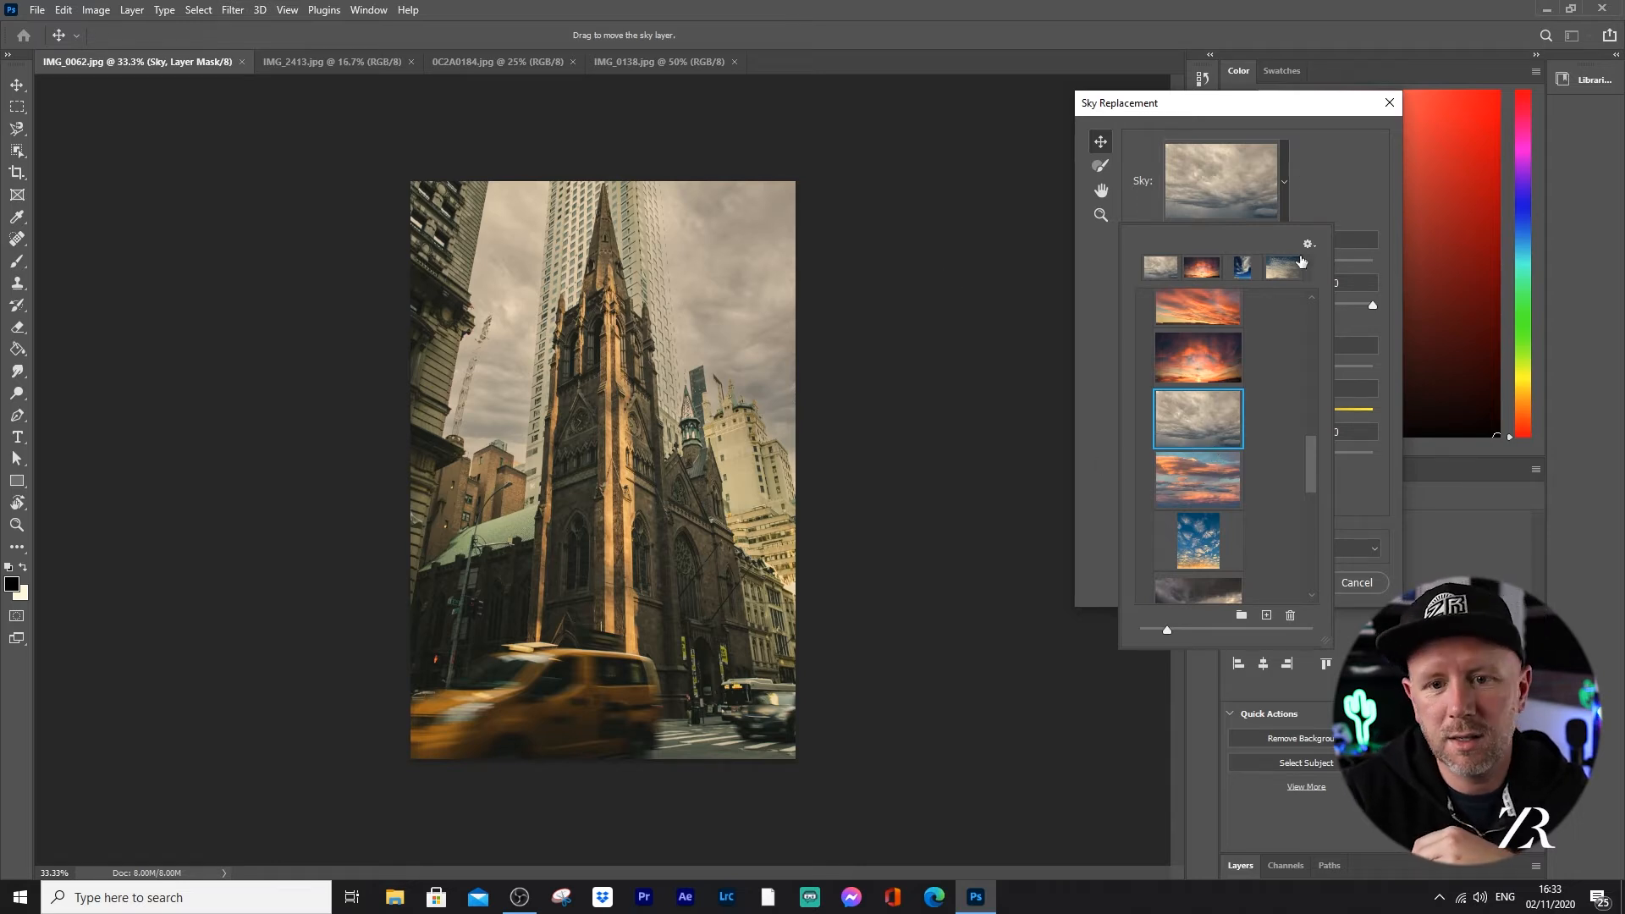
pyautogui.click(1208, 365)
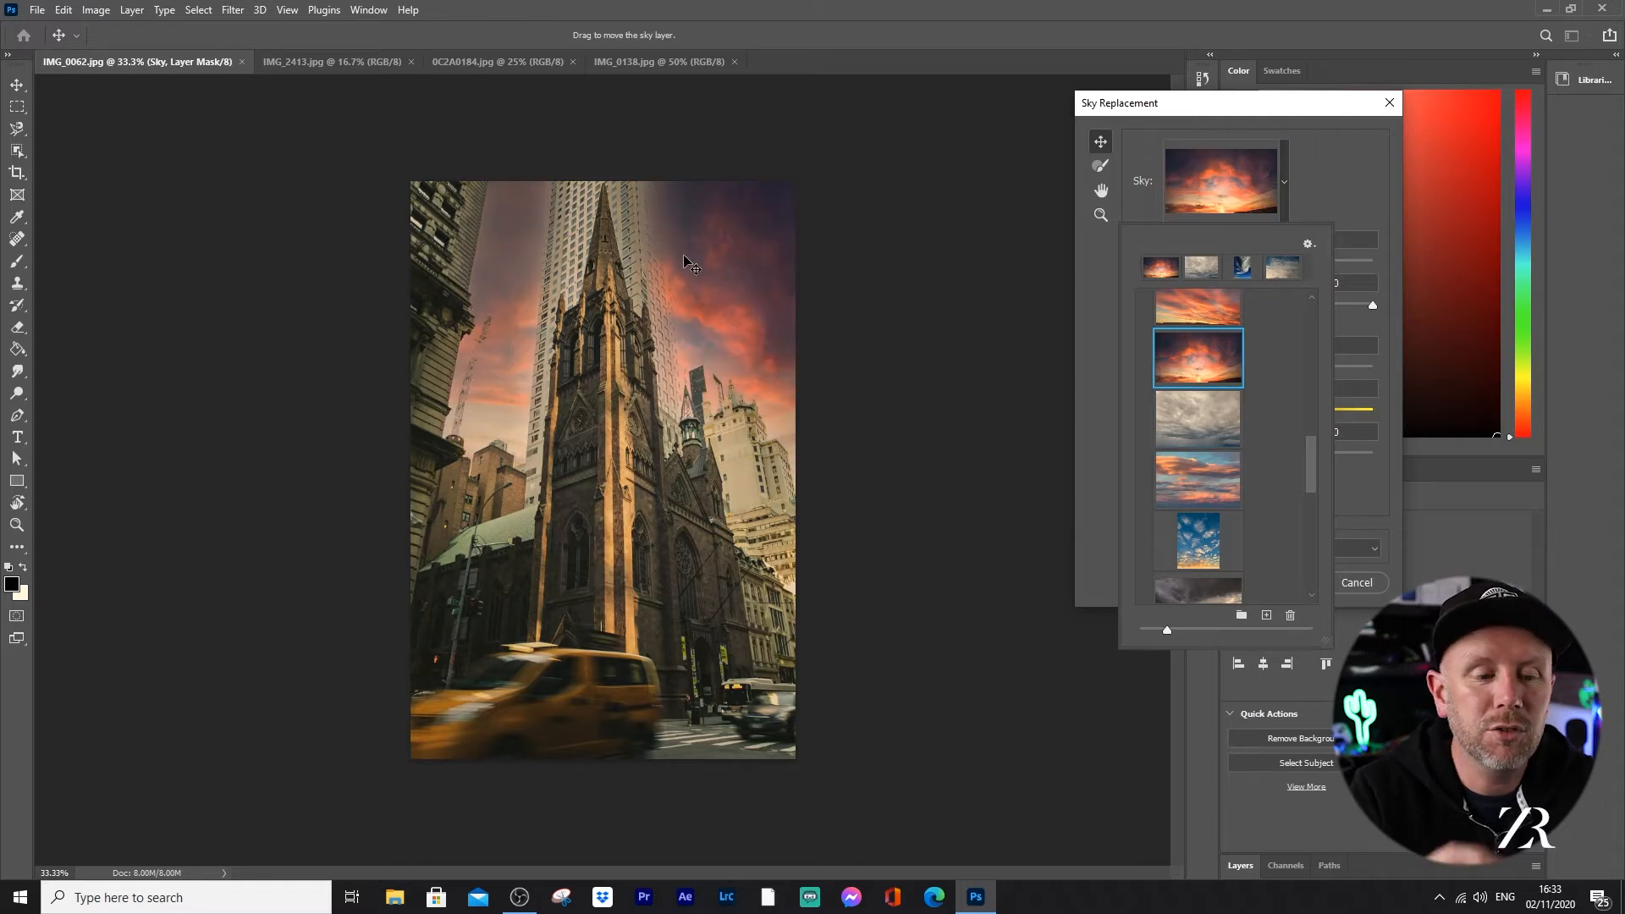
# Step: Select the grey overcast sky from the Spectacular presets for the church street photo and apply the sky replacement
pyautogui.click(1210, 433)
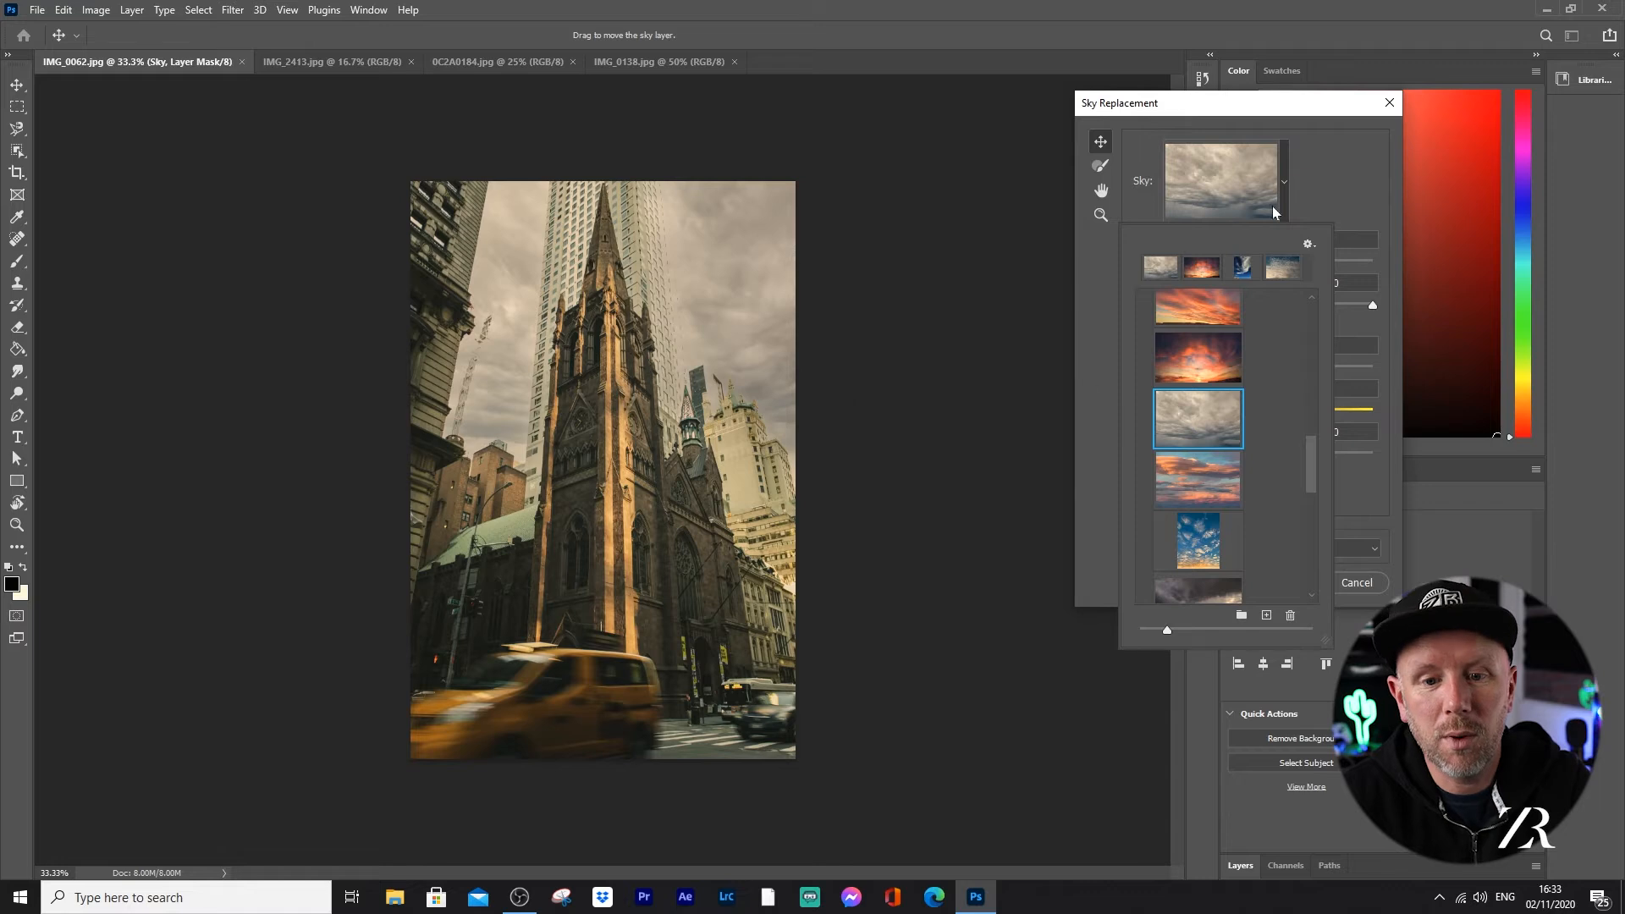
pyautogui.click(1340, 381)
pyautogui.click(1282, 582)
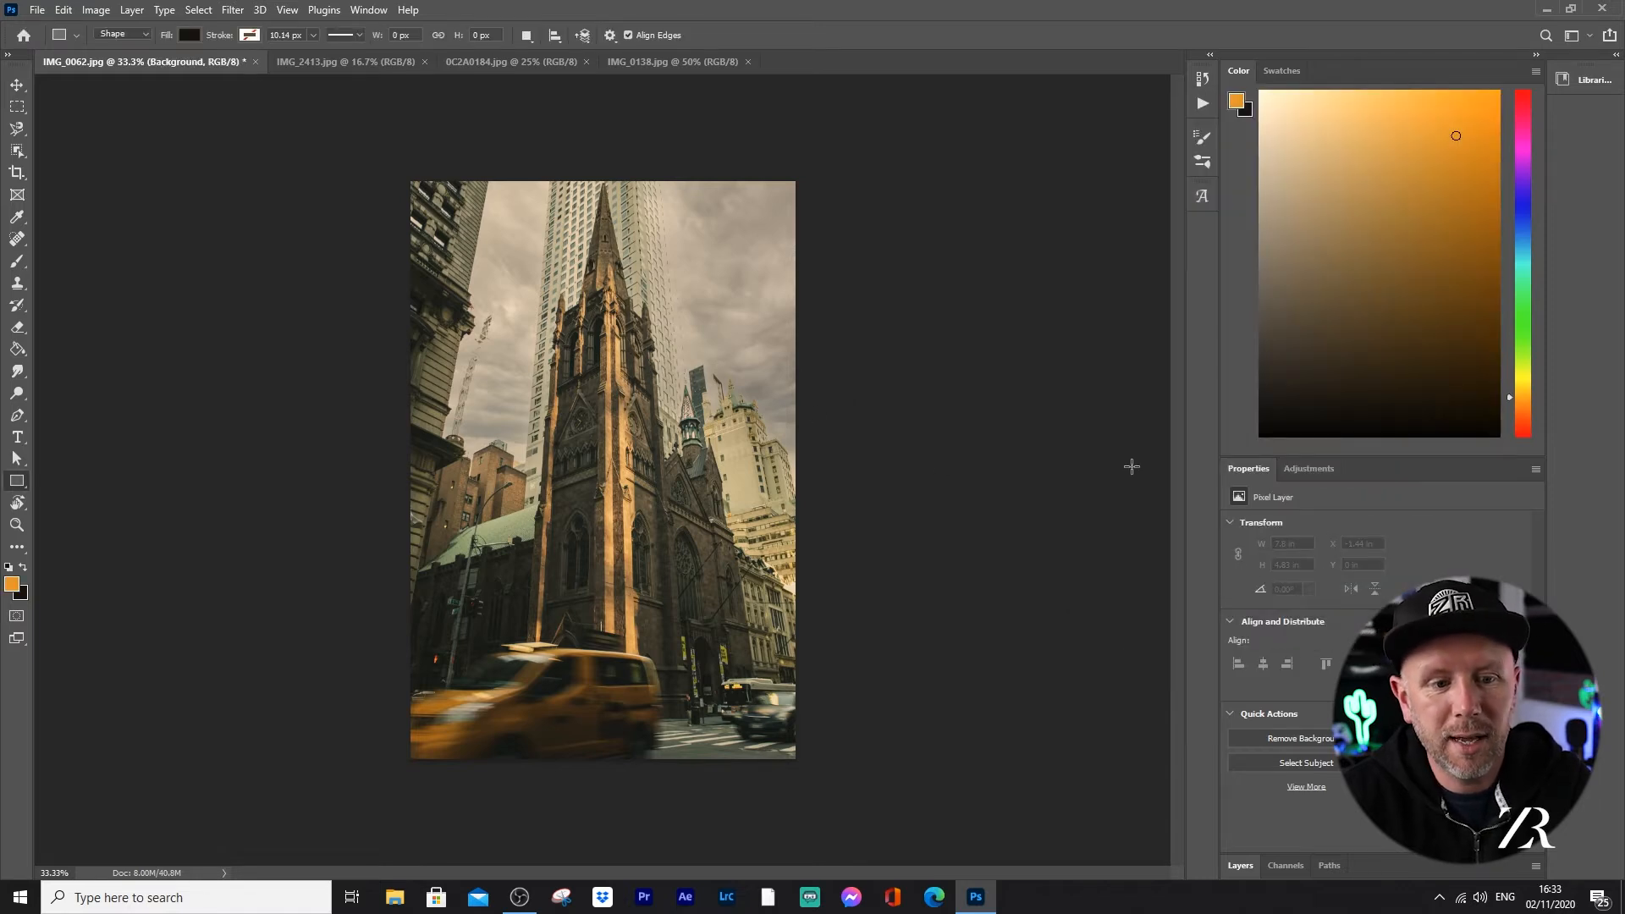
# Step: Examine the blending of the new sky around the church tower, skyscrapers and rooftops at up to 200% magnification
pyautogui.hotkey('ctrl', '+')
pyautogui.hotkey('ctrl', '+')
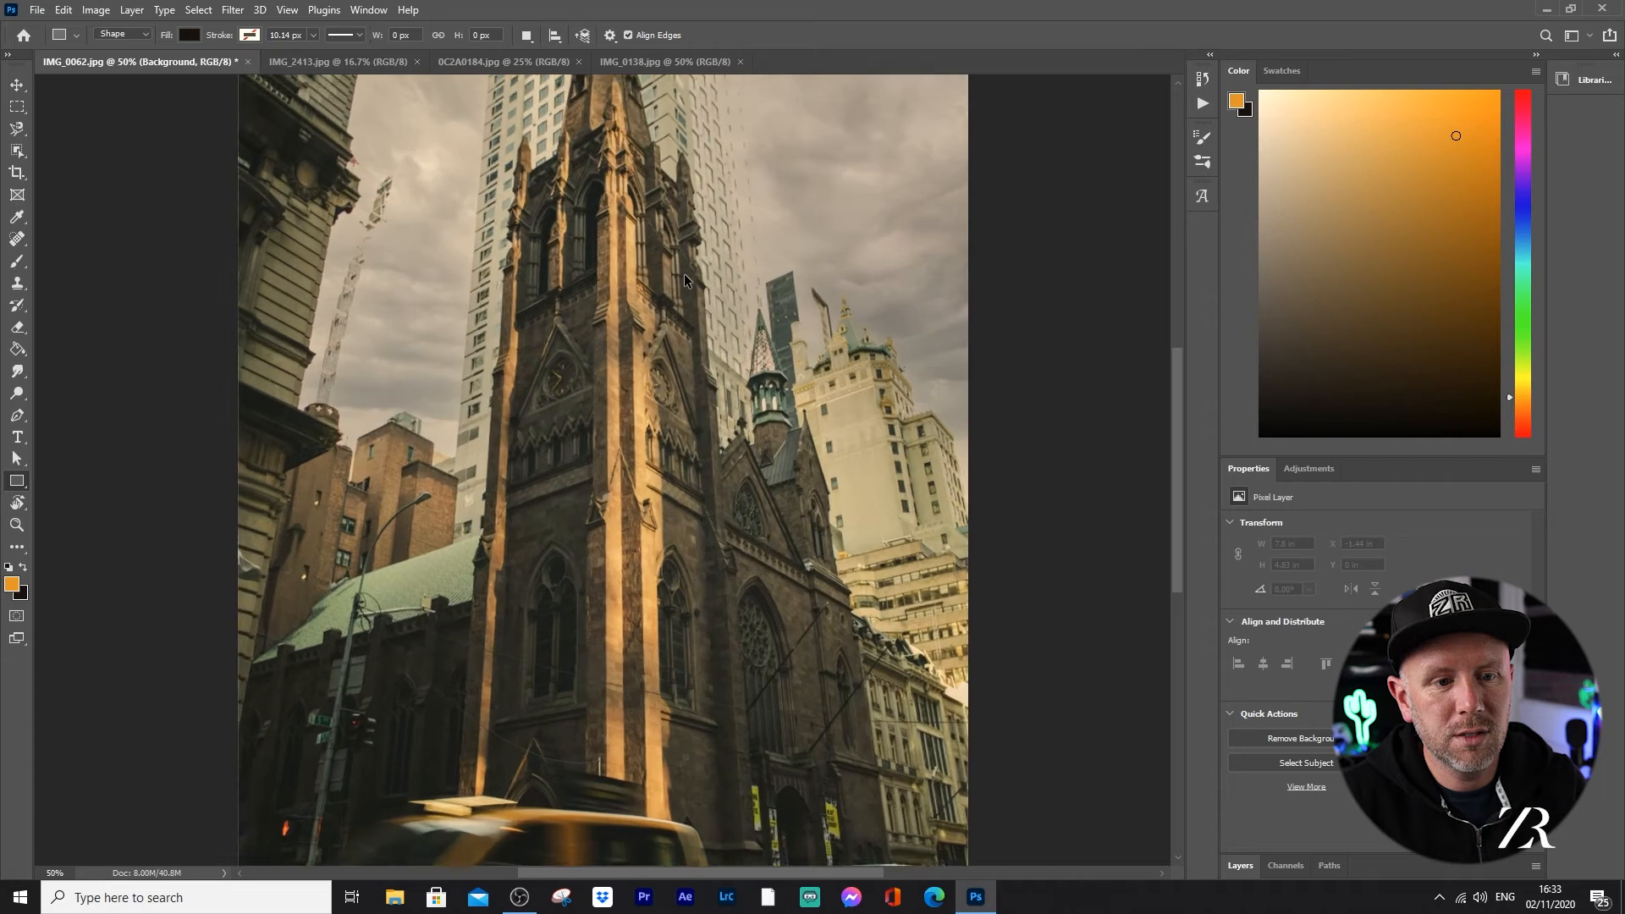
pyautogui.moveTo(900, 380)
pyautogui.mouseDown()
pyautogui.moveTo(819, 373)
pyautogui.moveTo(751, 333)
pyautogui.moveTo(568, 325)
pyautogui.moveTo(669, 408)
pyautogui.moveTo(720, 487)
pyautogui.moveTo(684, 573)
pyautogui.moveTo(695, 525)
pyautogui.moveTo(670, 381)
pyautogui.mouseUp()
pyautogui.hotkey('ctrl', 'z')
pyautogui.click(17, 86)
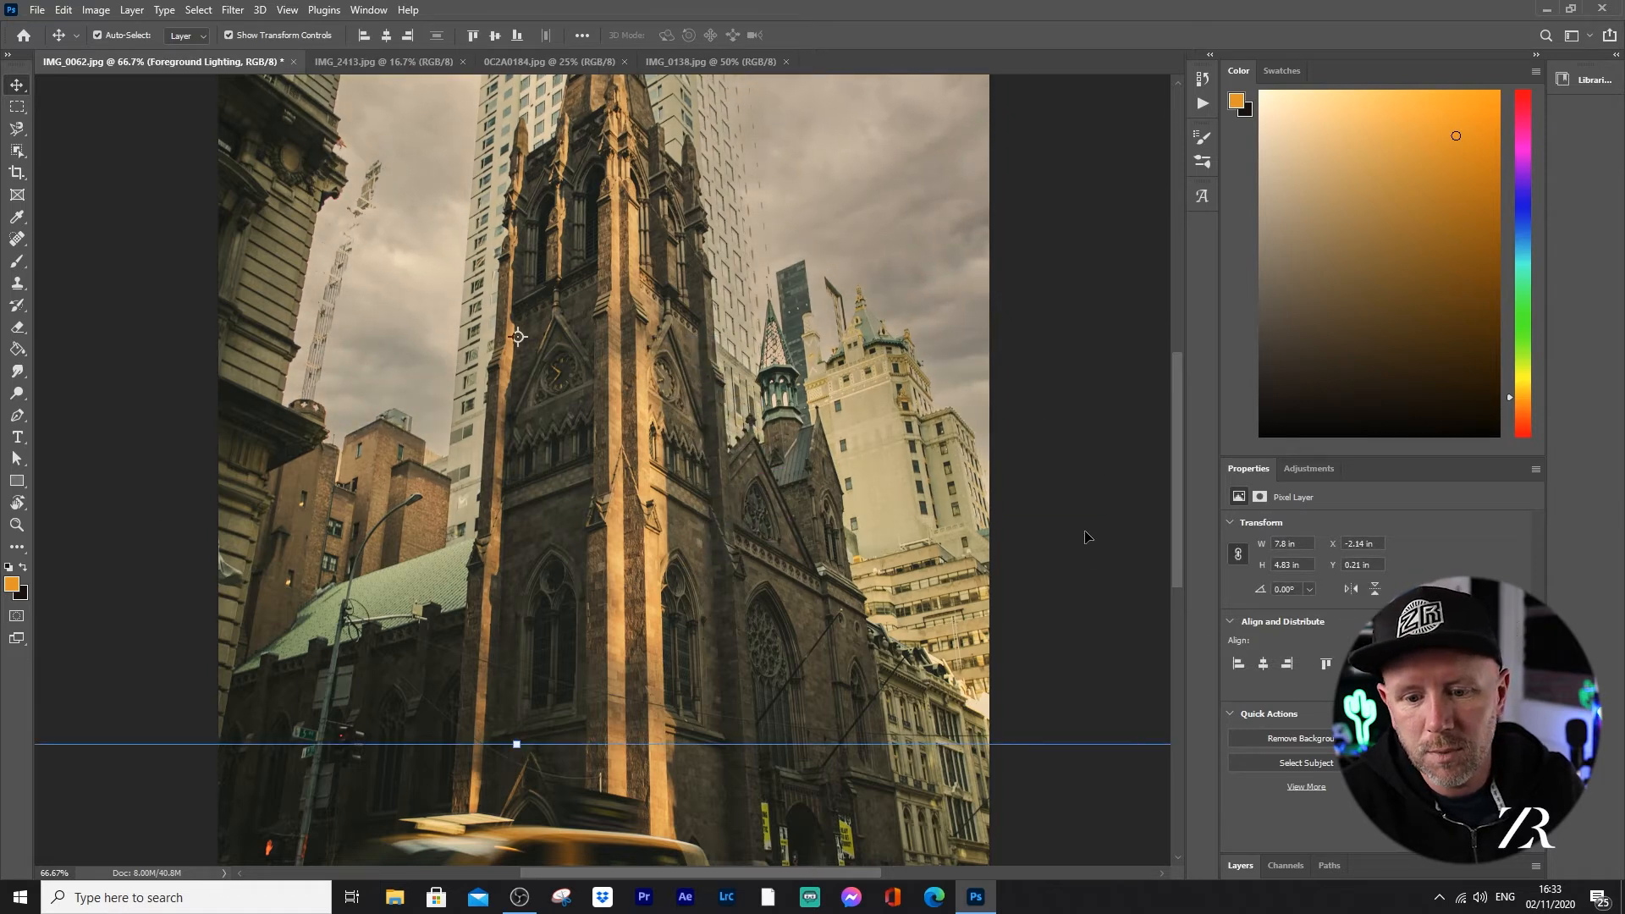
pyautogui.moveTo(858, 877); pyautogui.dragTo(898, 872)
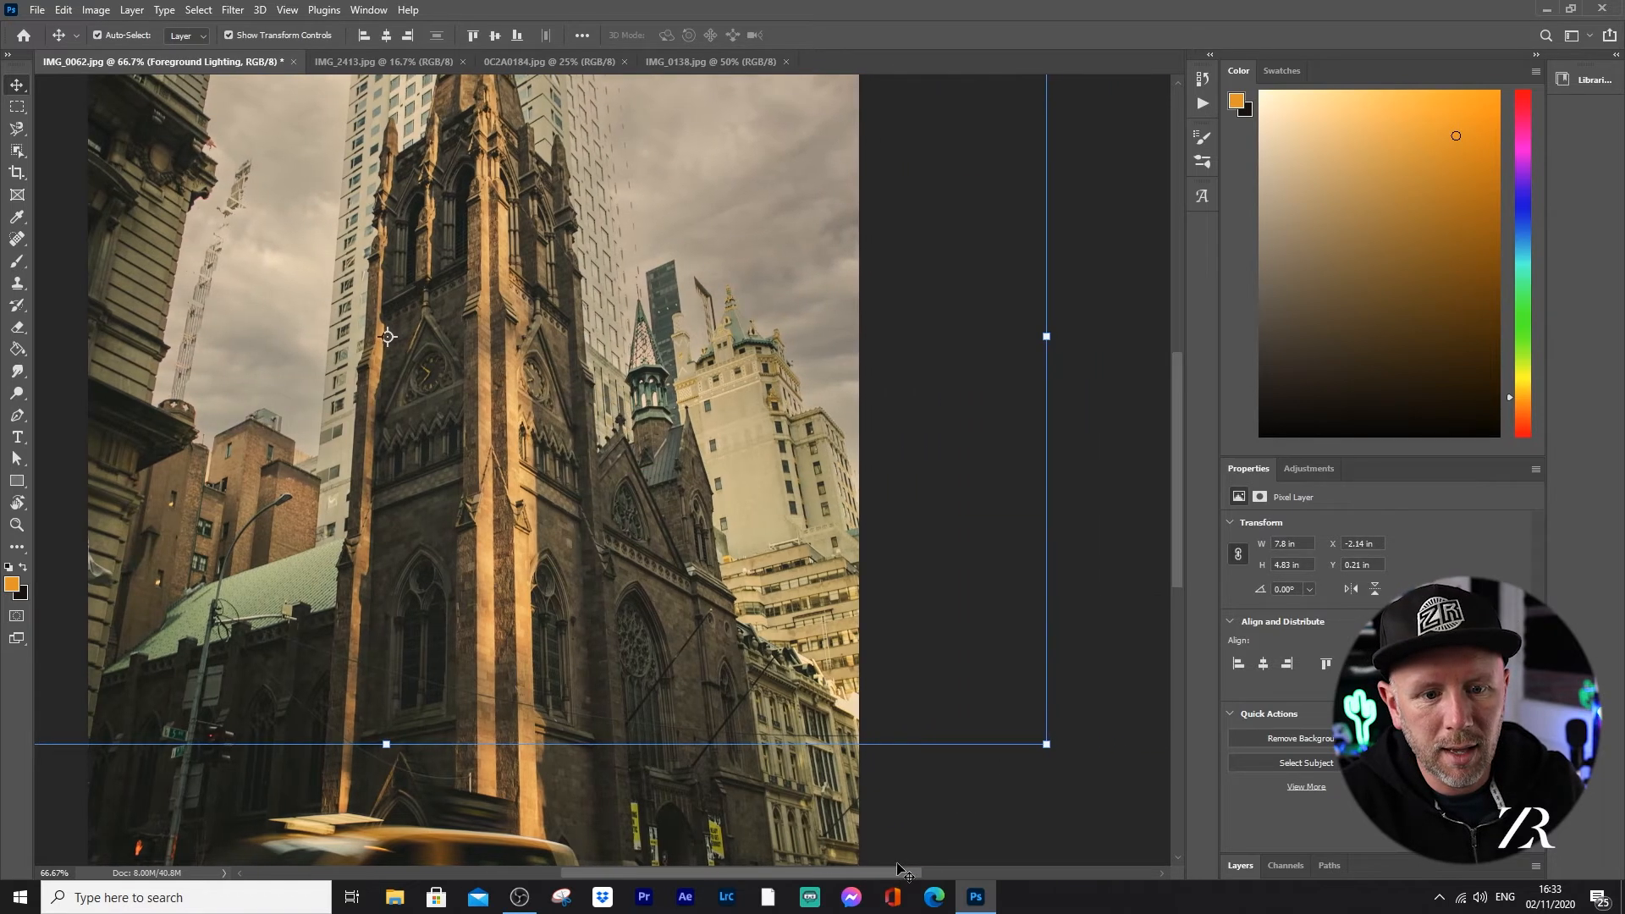
pyautogui.hotkey('ctrl', '+')
pyautogui.hotkey('ctrl', '+')
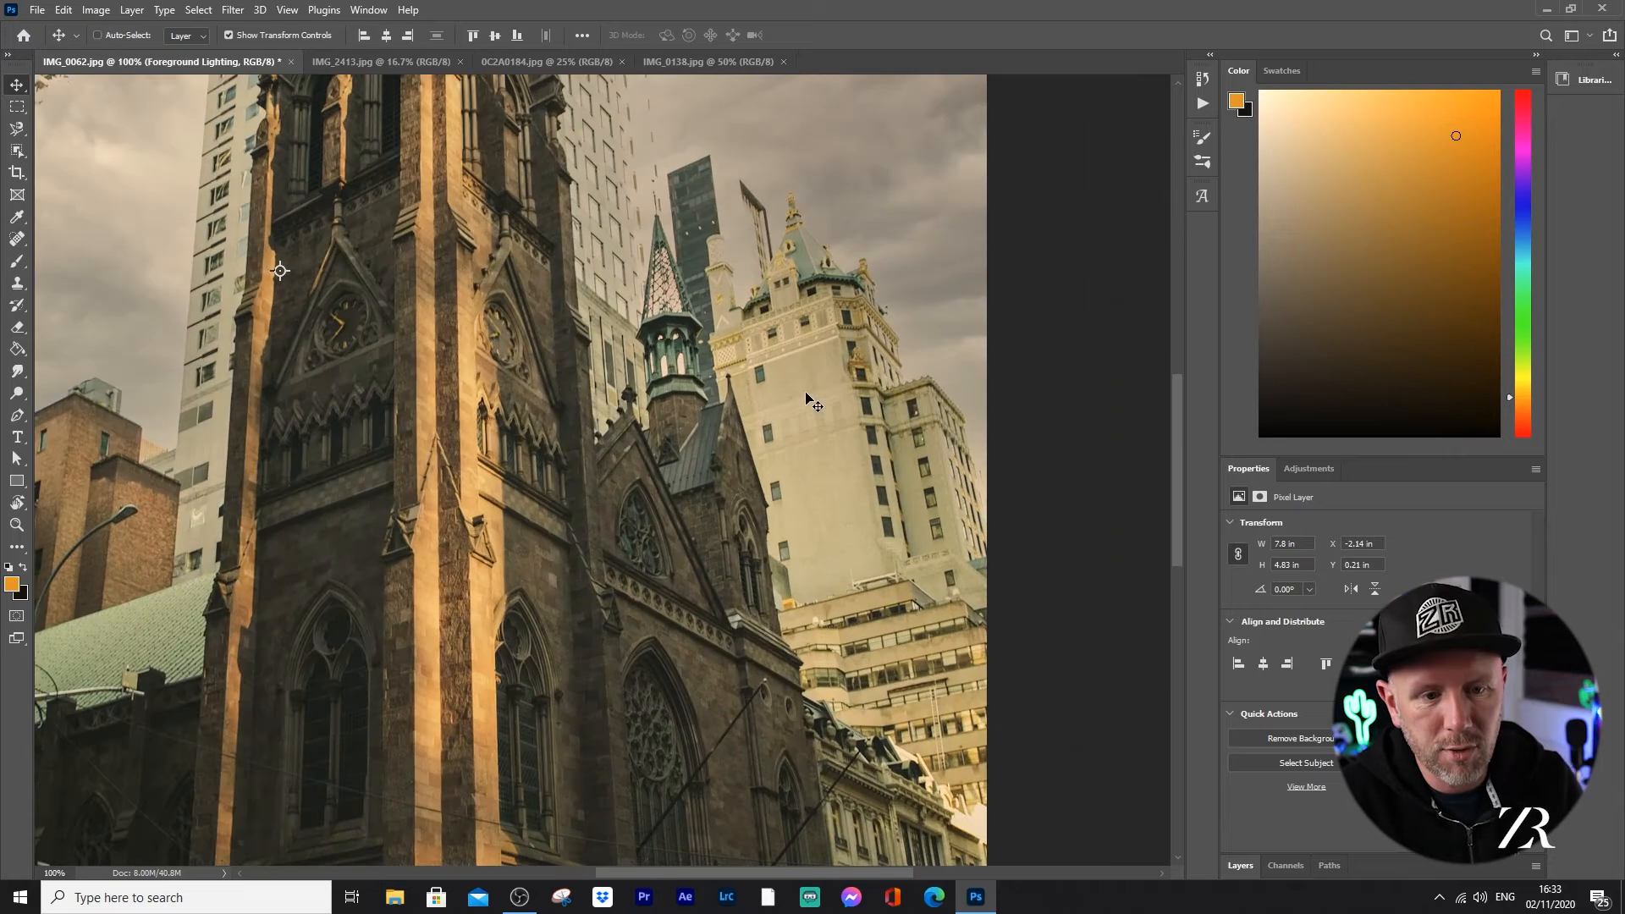
pyautogui.moveTo(694, 864); pyautogui.dragTo(860, 872)
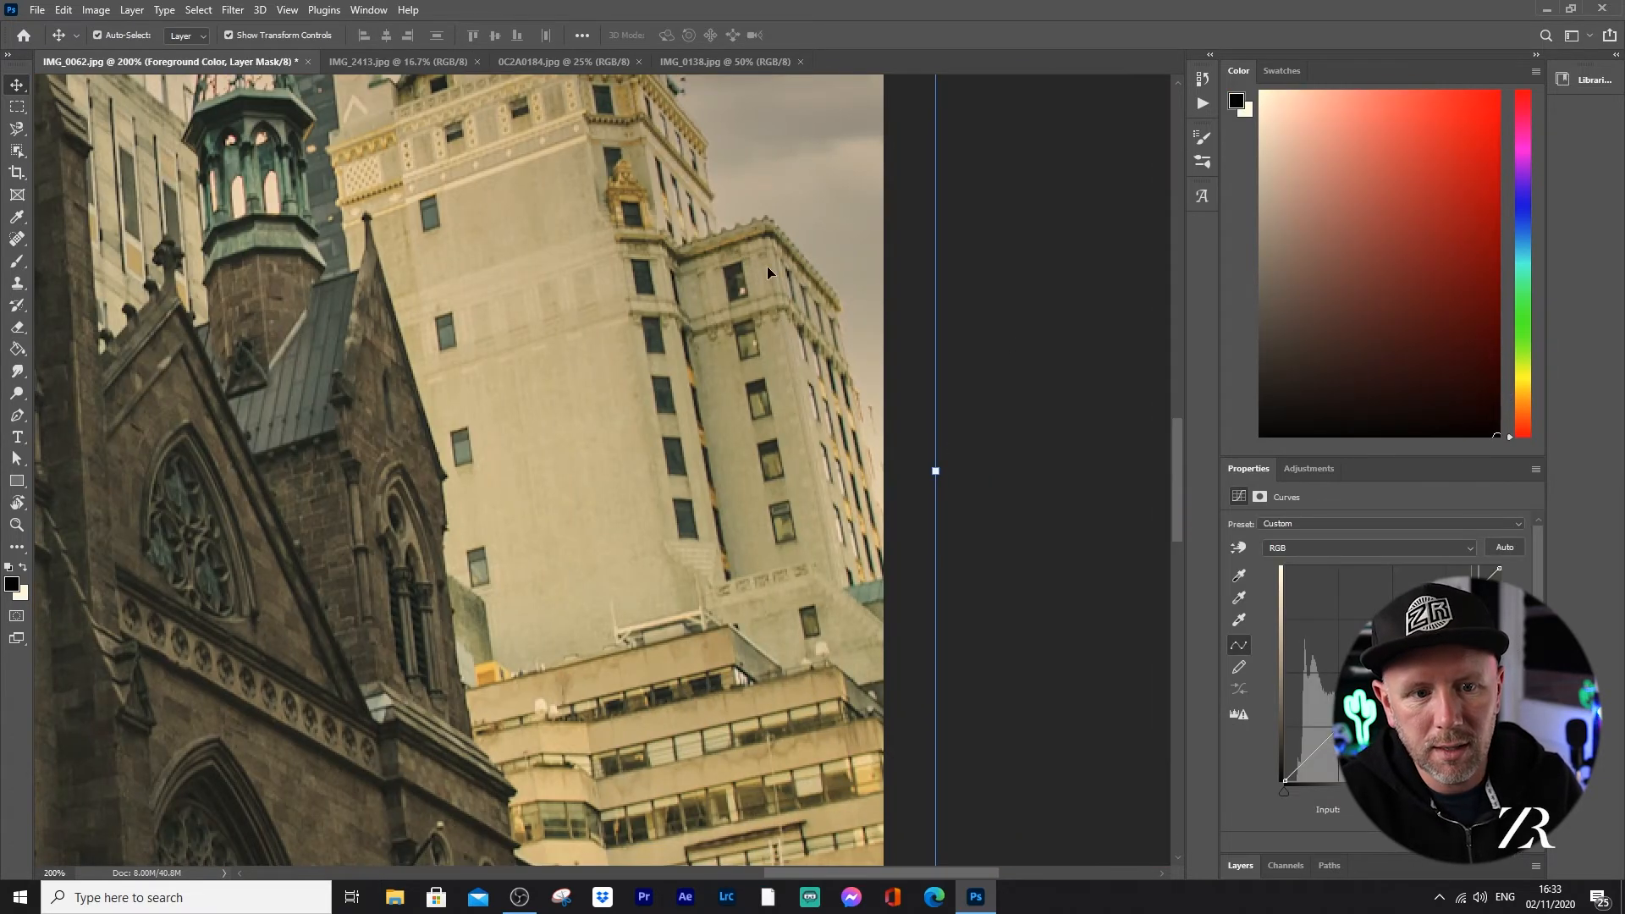
pyautogui.moveTo(1179, 440); pyautogui.dragTo(1181, 363)
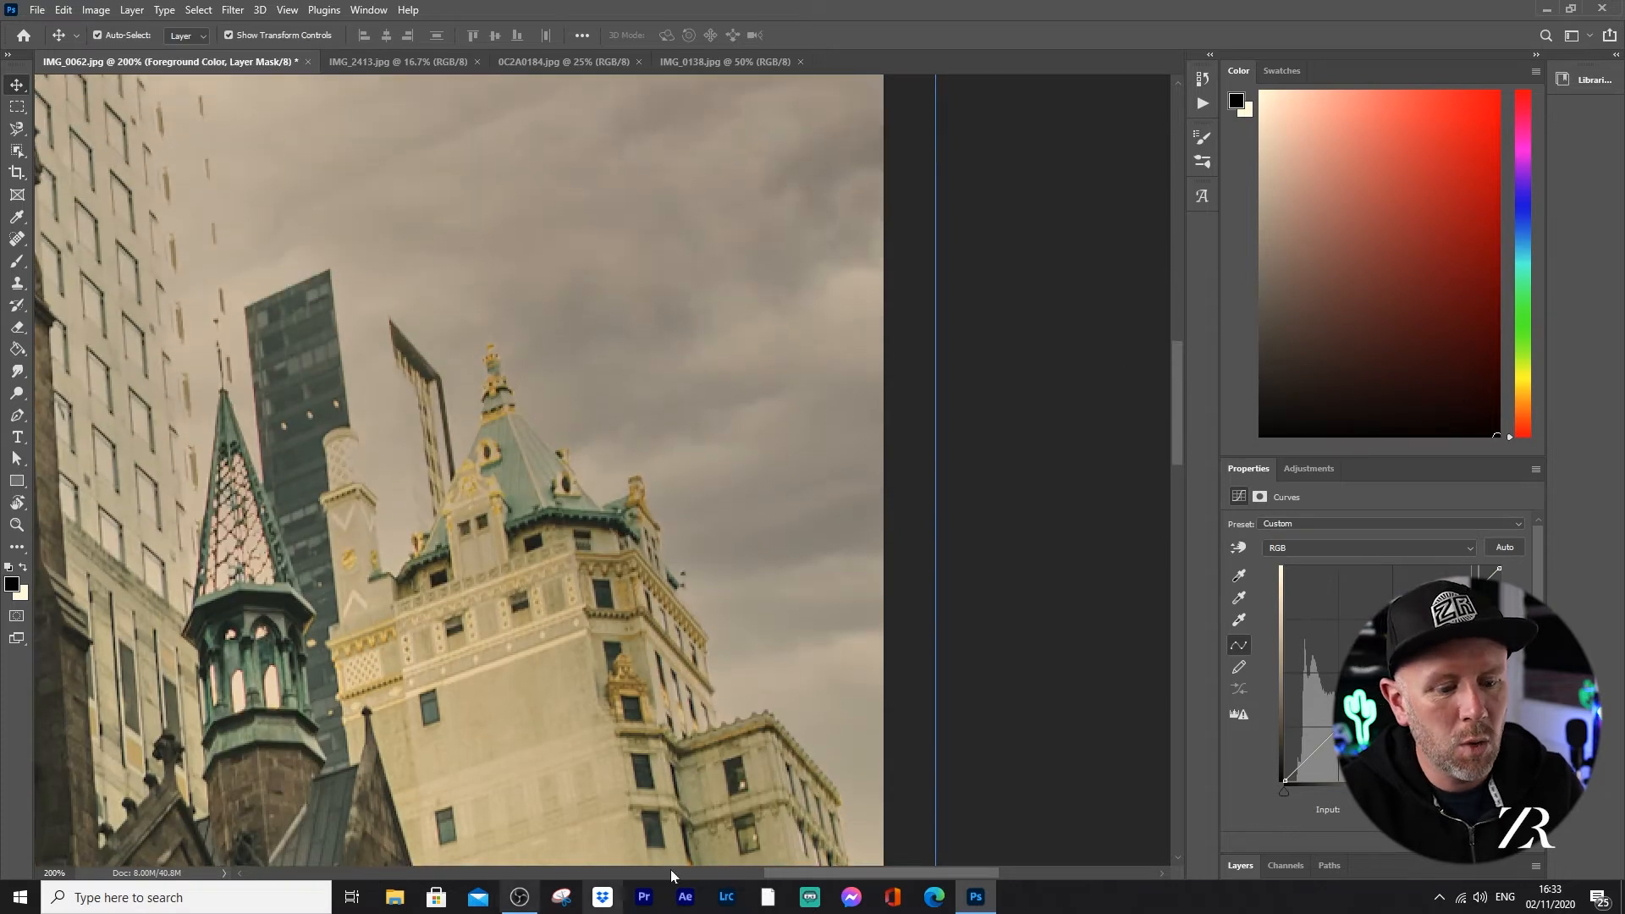
pyautogui.hotkey('ctrl', '-')
pyautogui.hotkey('ctrl', '-')
pyautogui.hotkey('ctrl', '-')
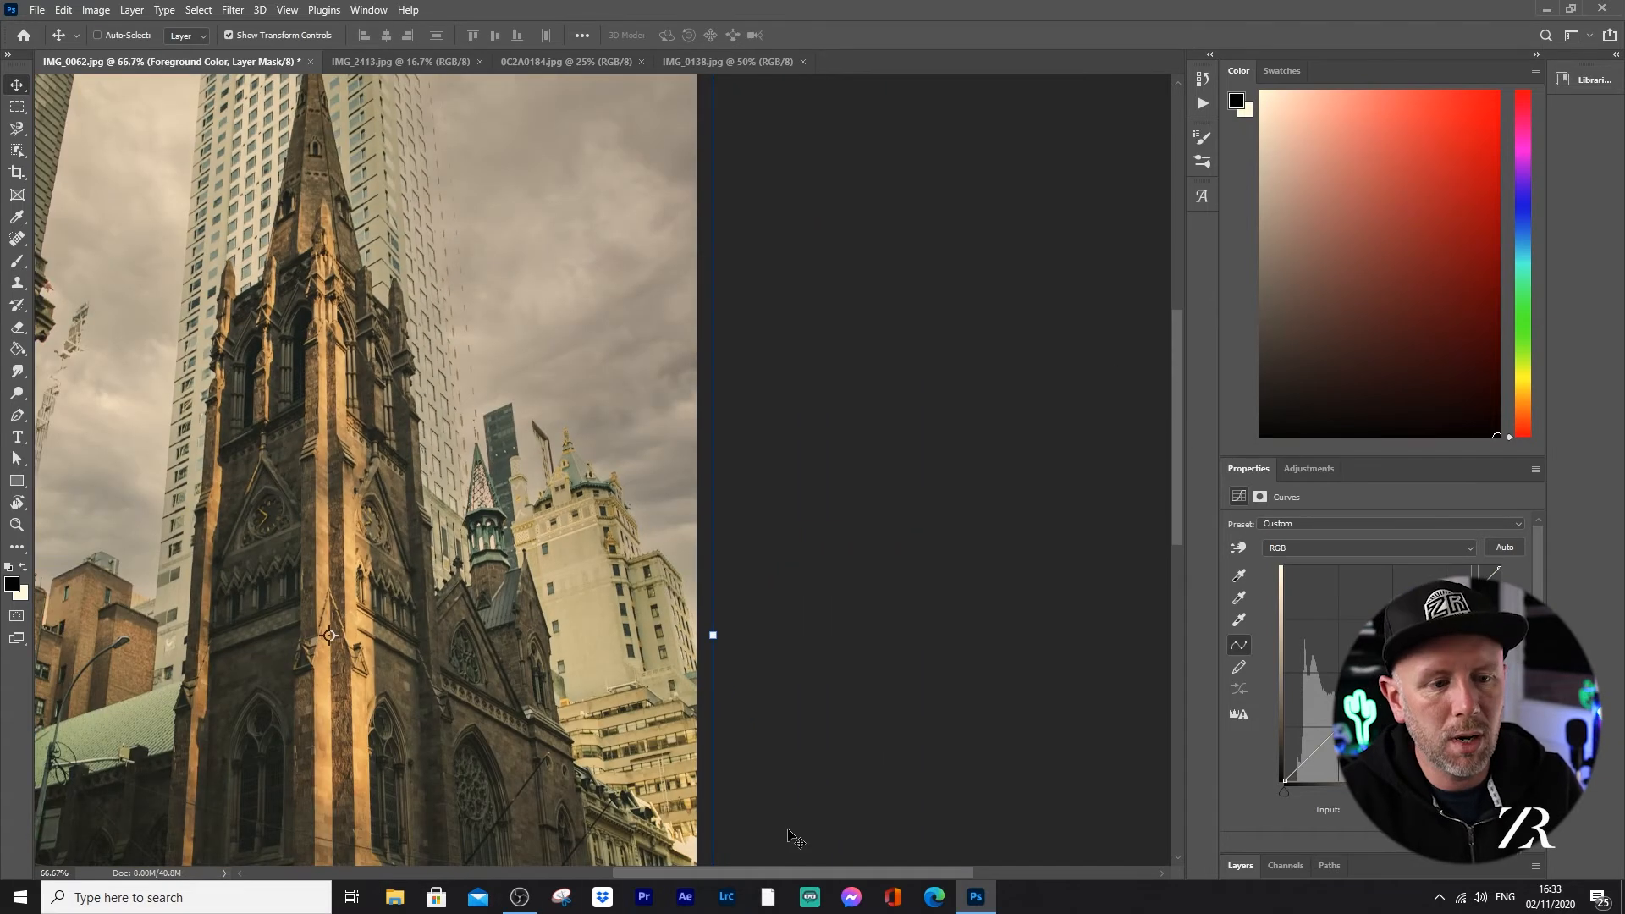
pyautogui.moveTo(262, 359); pyautogui.dragTo(535, 272)
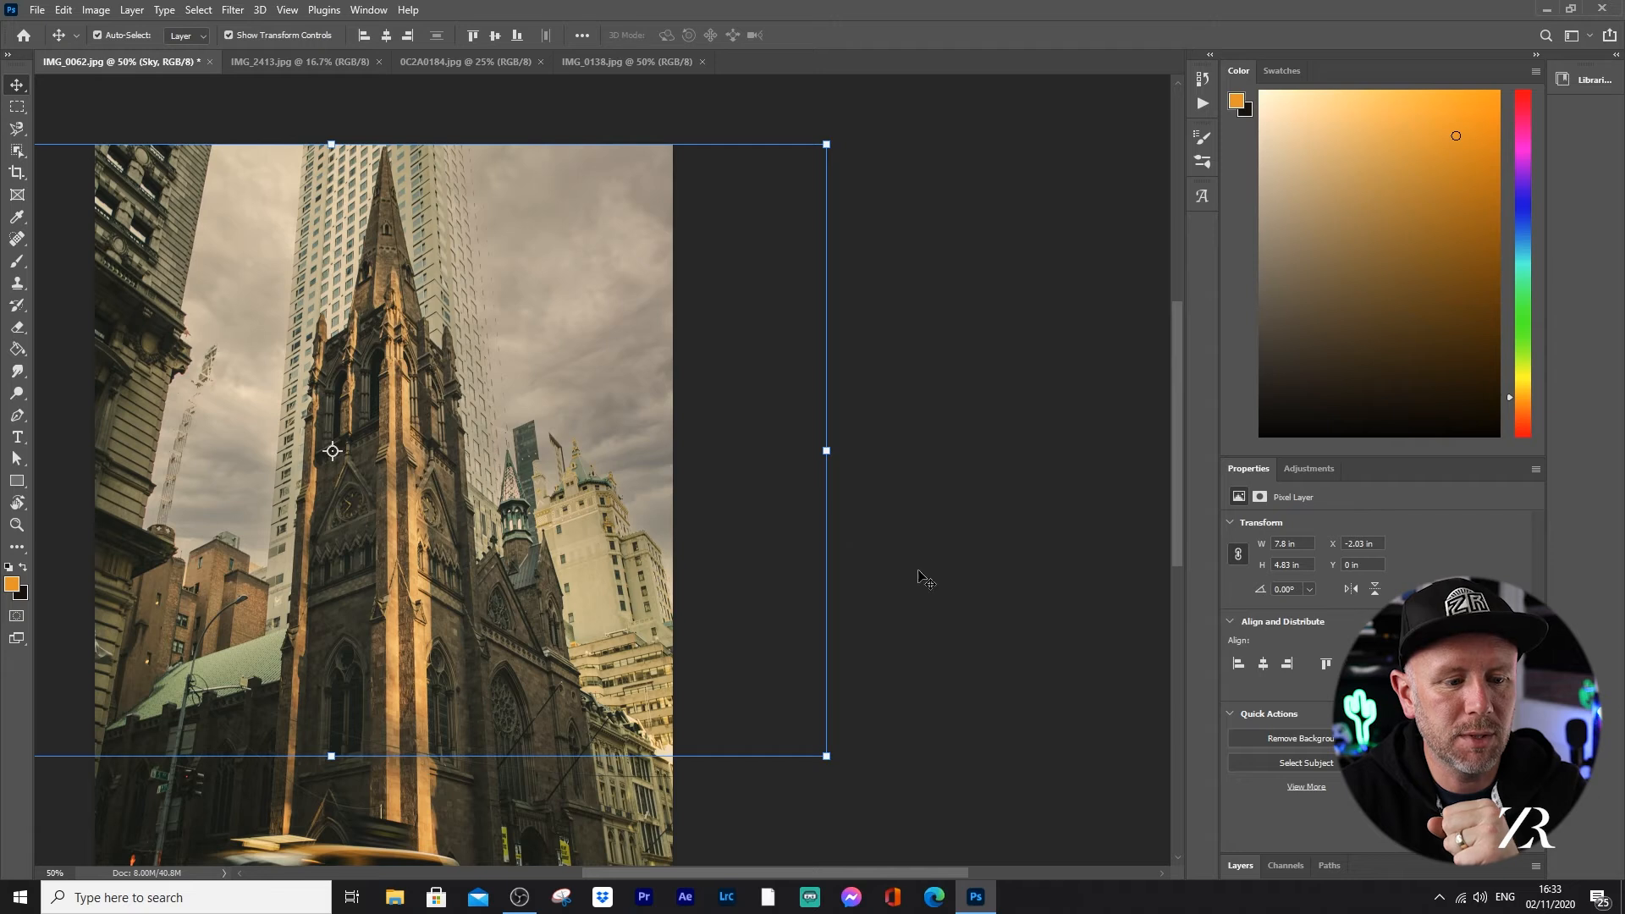
# Step: Switch to the house photo IMG_2413.jpg and replace its sky with the grey overcast preset, output to new layers
pyautogui.click(446, 66)
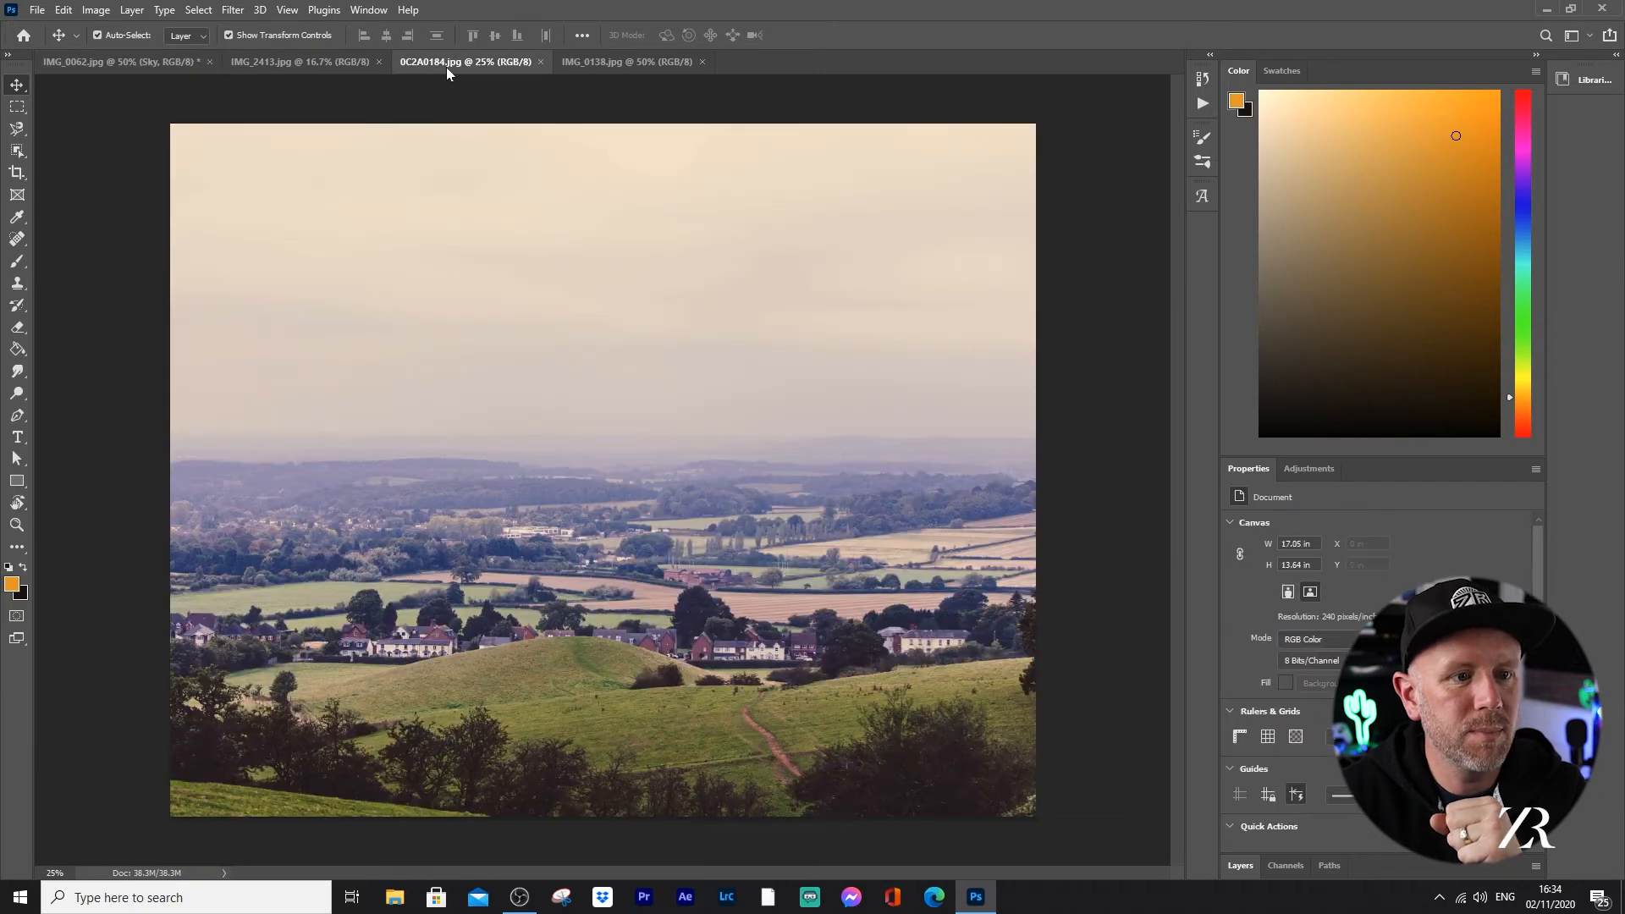
pyautogui.click(615, 58)
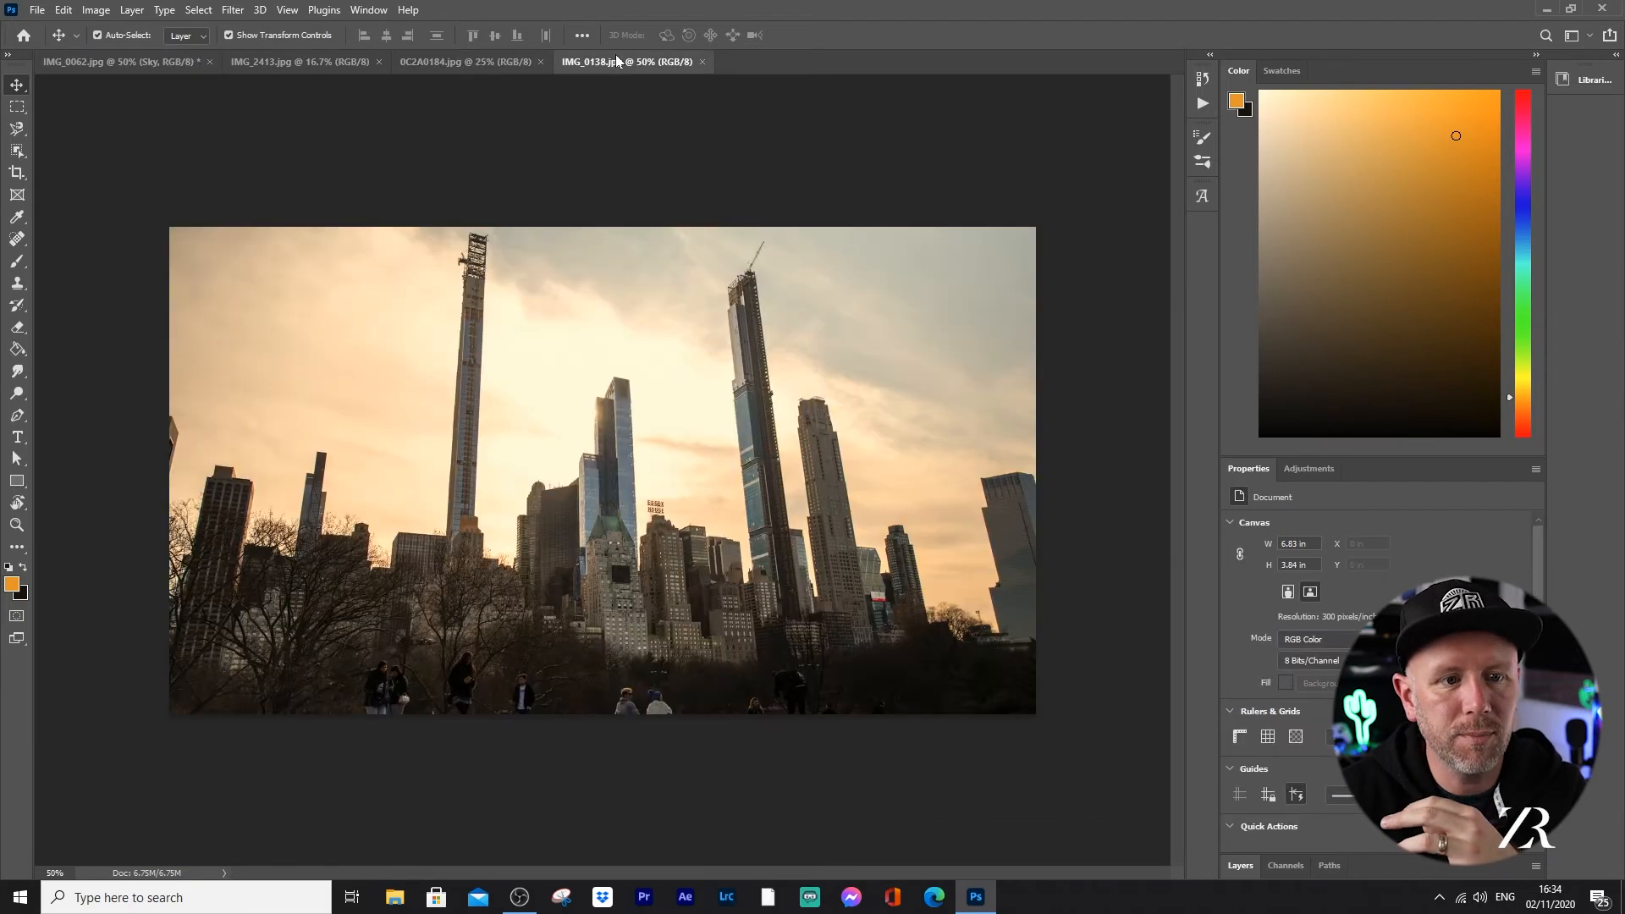
pyautogui.click(352, 60)
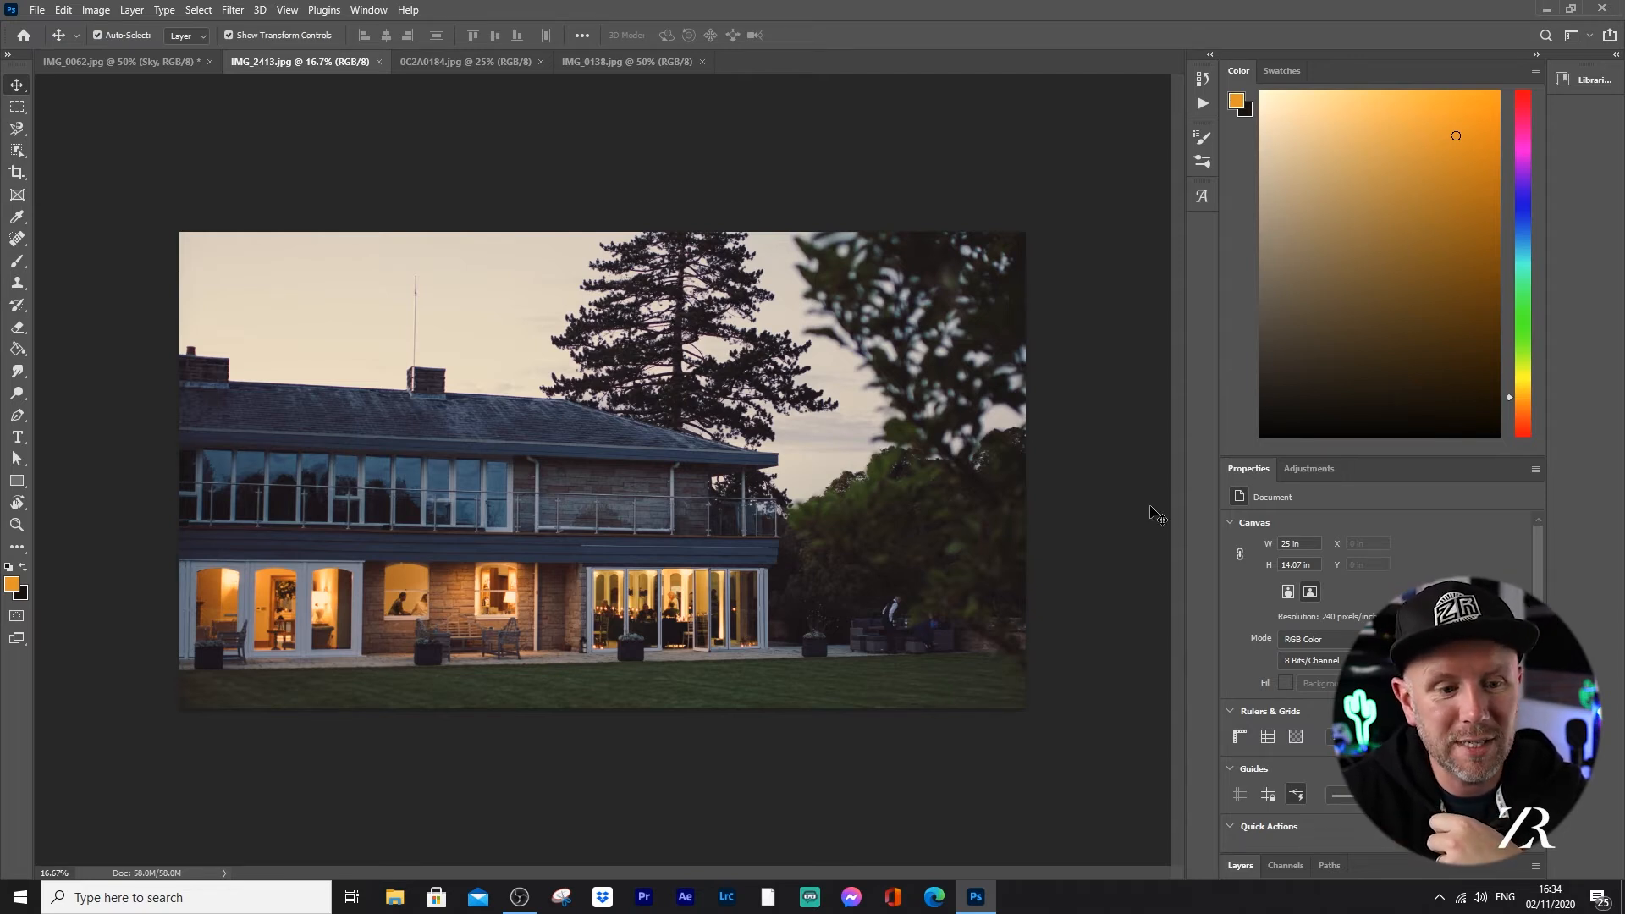
pyautogui.click(64, 11)
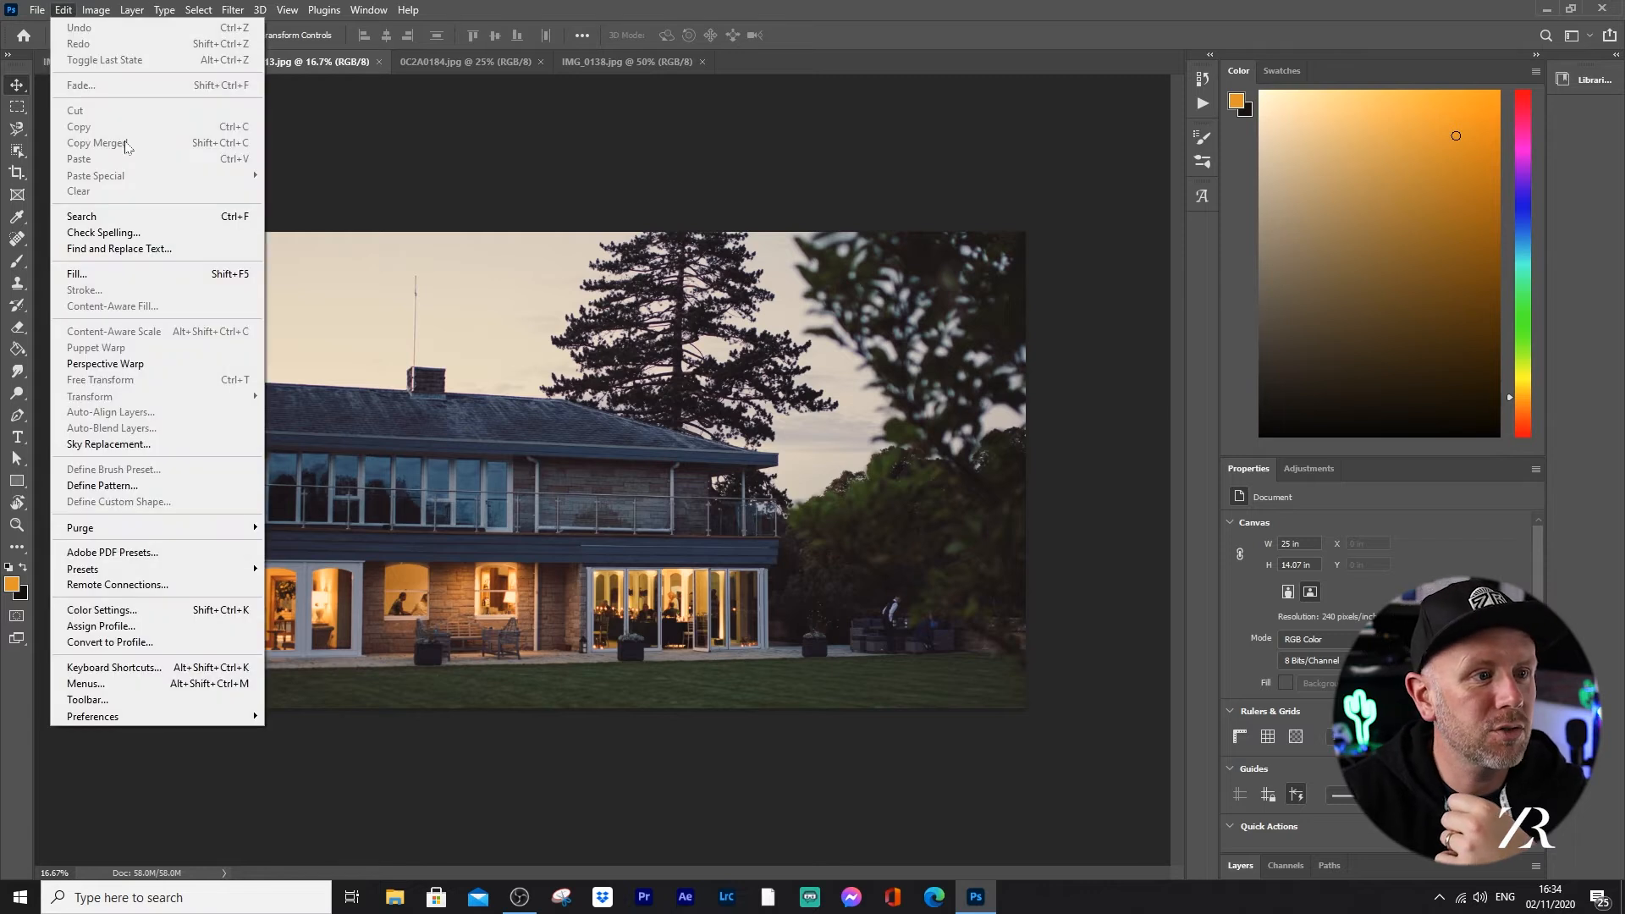
pyautogui.click(108, 443)
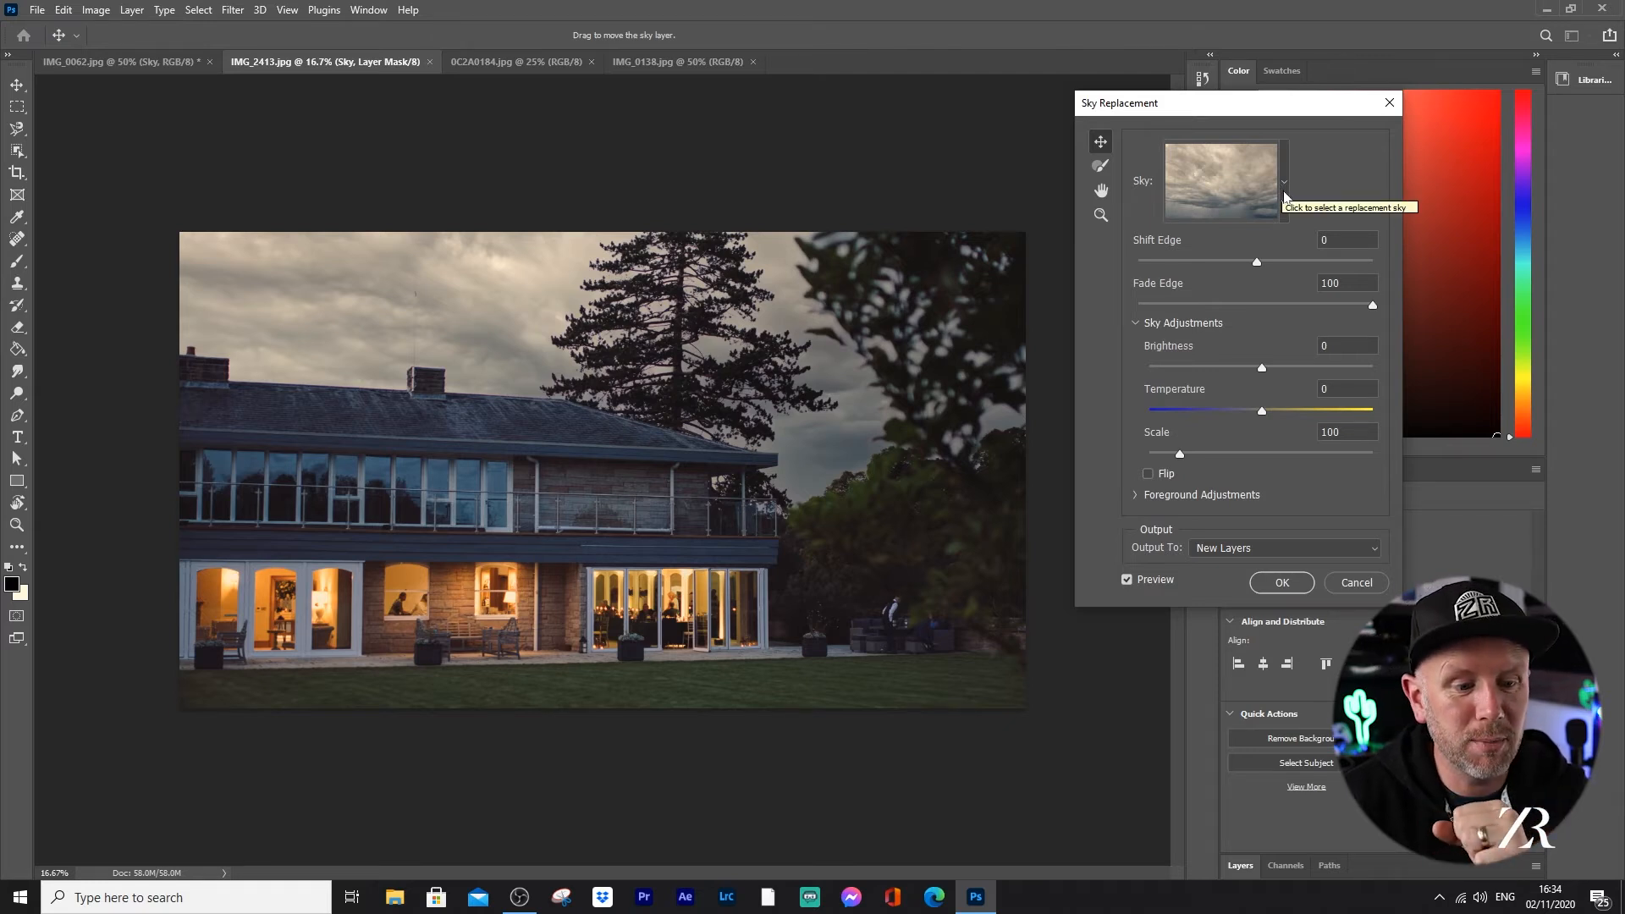
pyautogui.click(1281, 582)
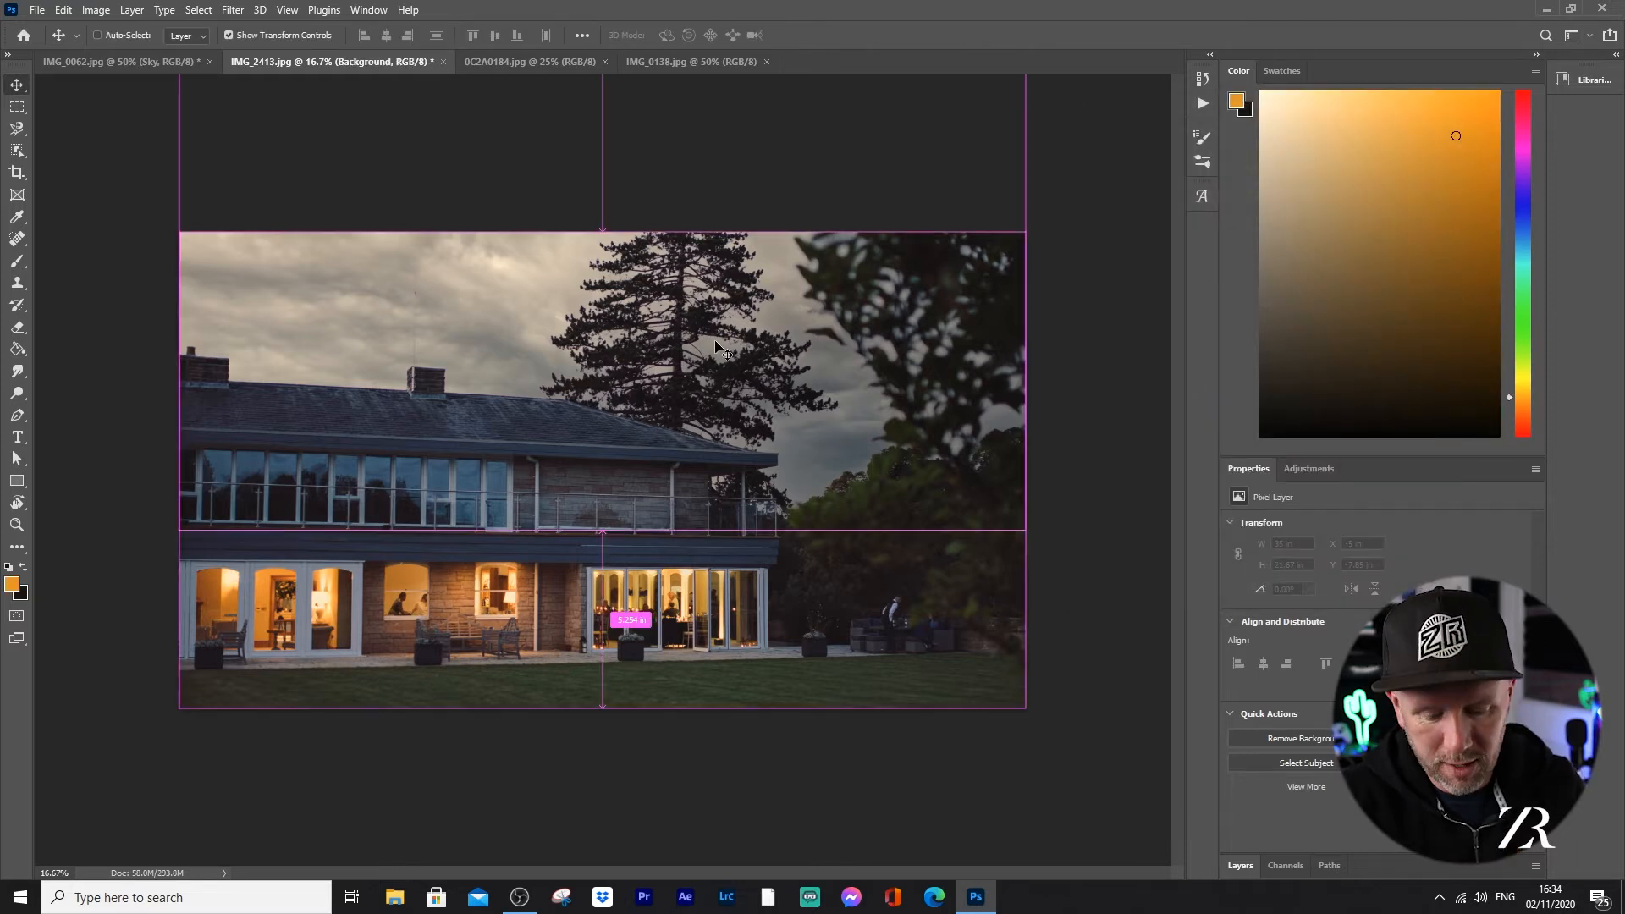
# Step: Examine the replaced sky between the pine branches, along the roofline and behind the balcony at 100% magnification
pyautogui.hotkey('ctrl', '+')
pyautogui.hotkey('ctrl', '+')
pyautogui.hotkey('ctrl', '+')
pyautogui.hotkey('ctrl', '+')
pyautogui.hotkey('ctrl', '+')
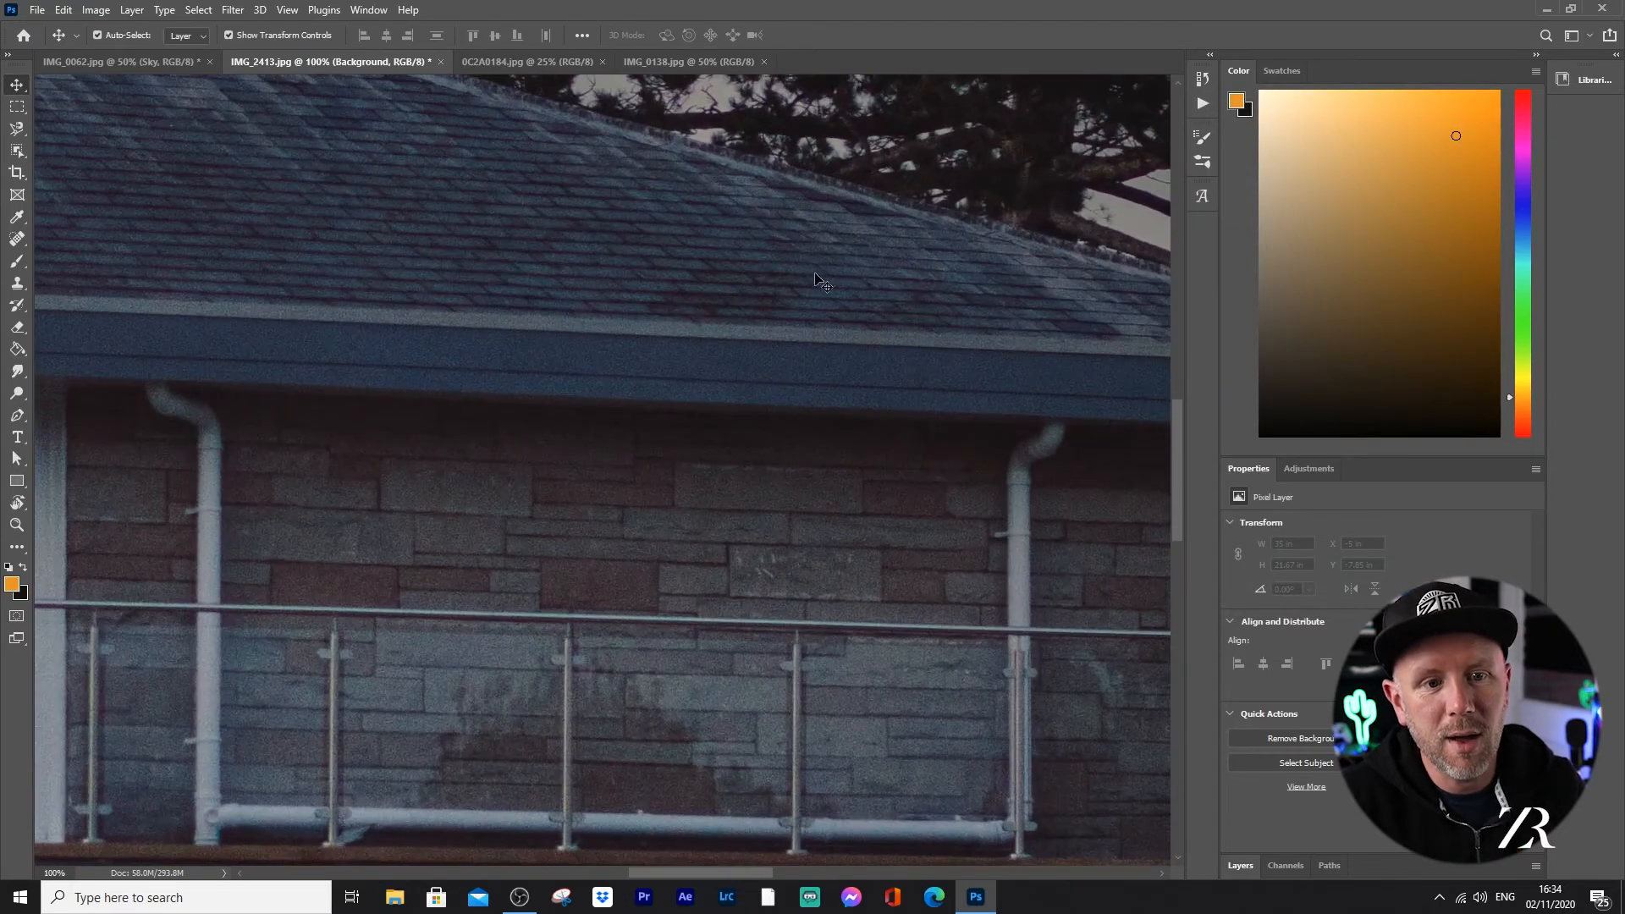
pyautogui.moveTo(1175, 455); pyautogui.dragTo(1176, 333)
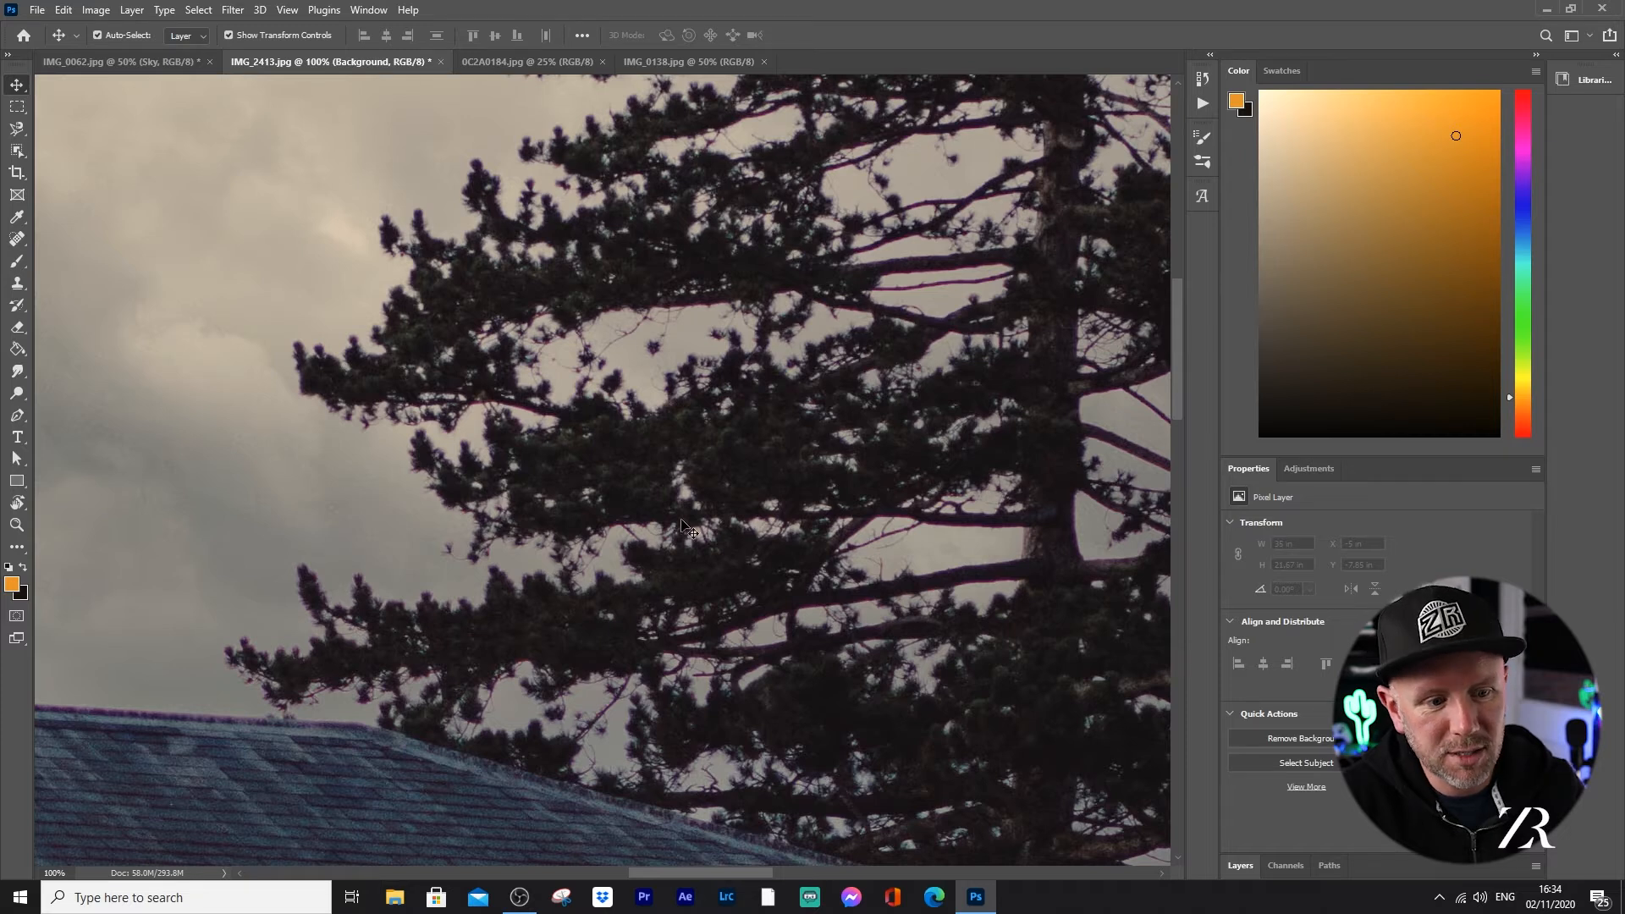
pyautogui.moveTo(698, 872); pyautogui.dragTo(775, 872)
pyautogui.moveTo(1179, 308); pyautogui.dragTo(1192, 464)
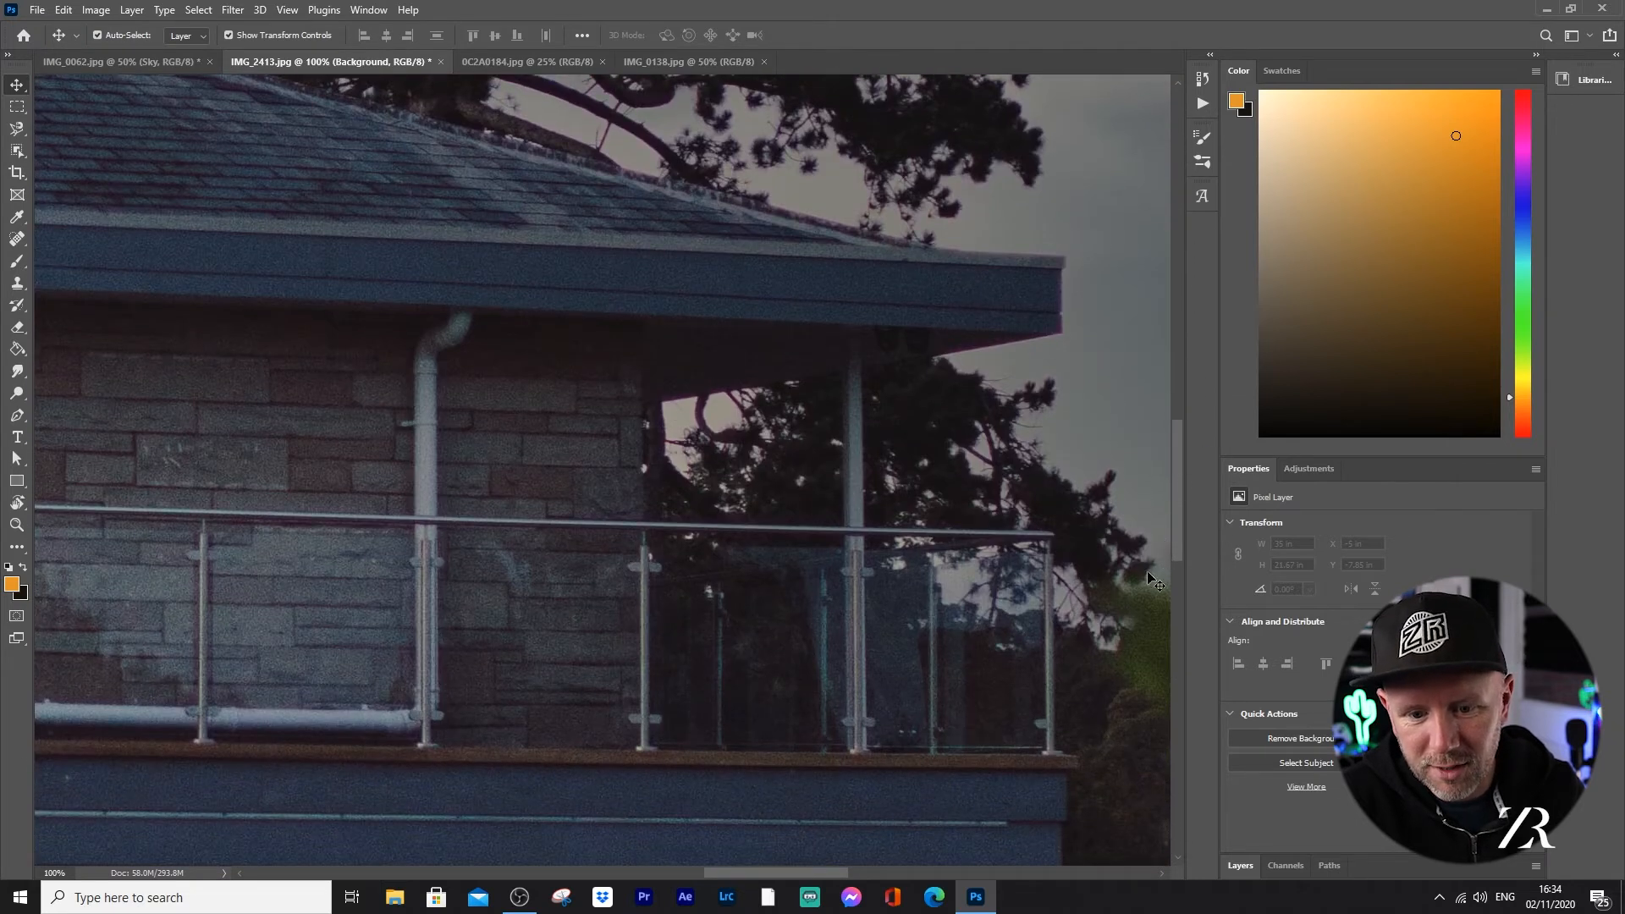
pyautogui.press('ctrl')
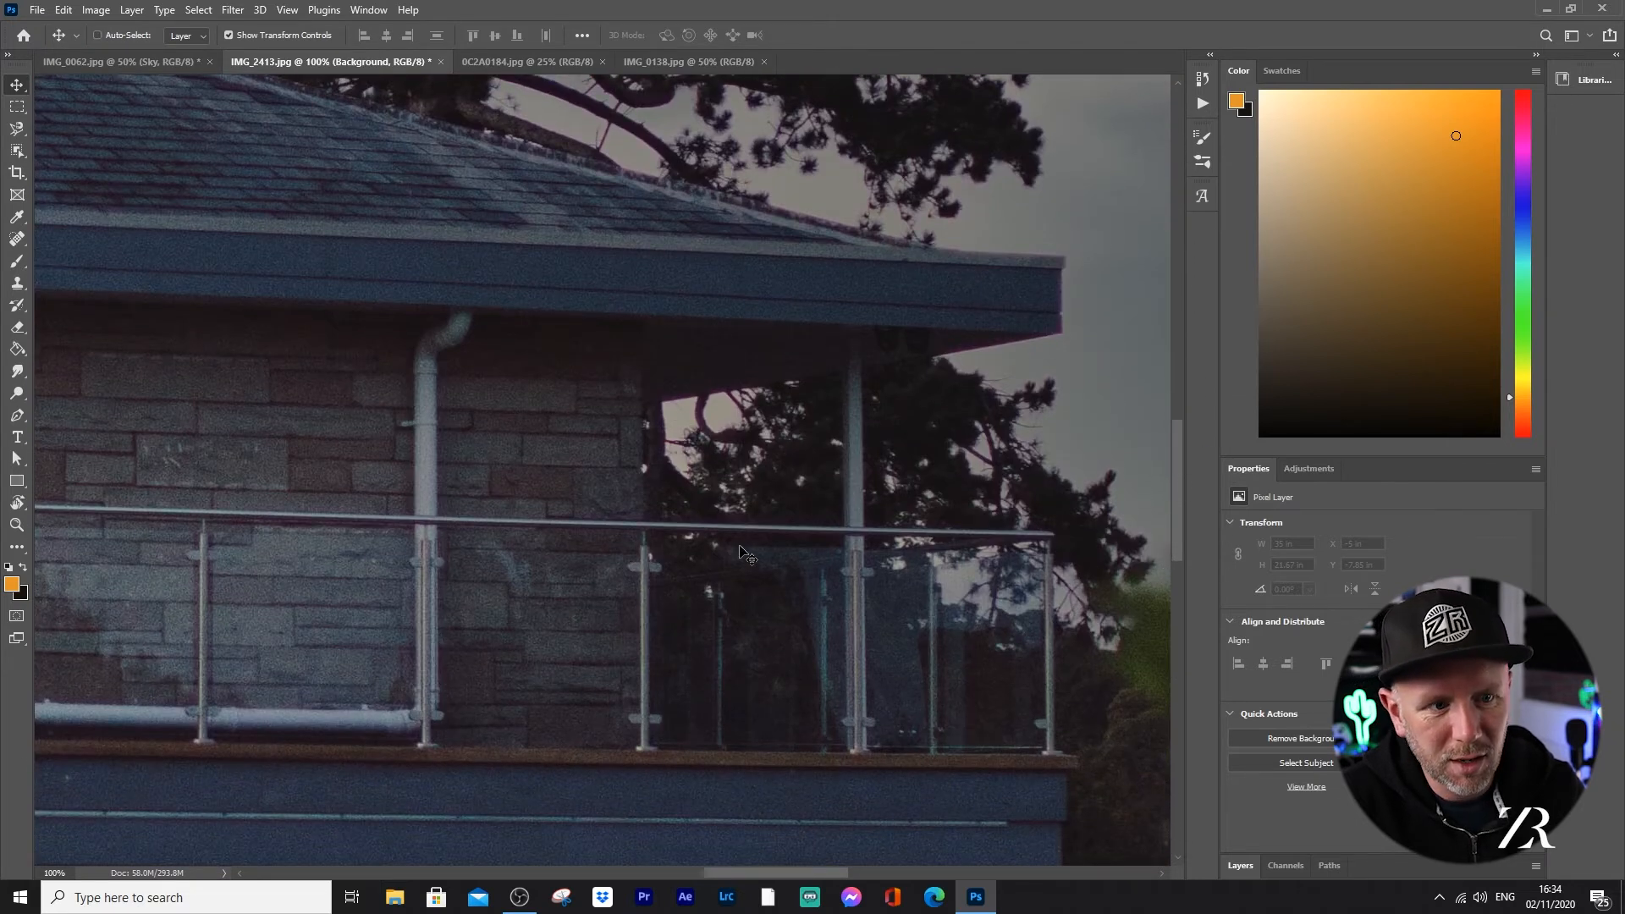
pyautogui.hotkey('ctrl', '-')
pyautogui.hotkey('ctrl', '-')
pyautogui.hotkey('ctrl', '-')
pyautogui.hotkey('ctrl', '-')
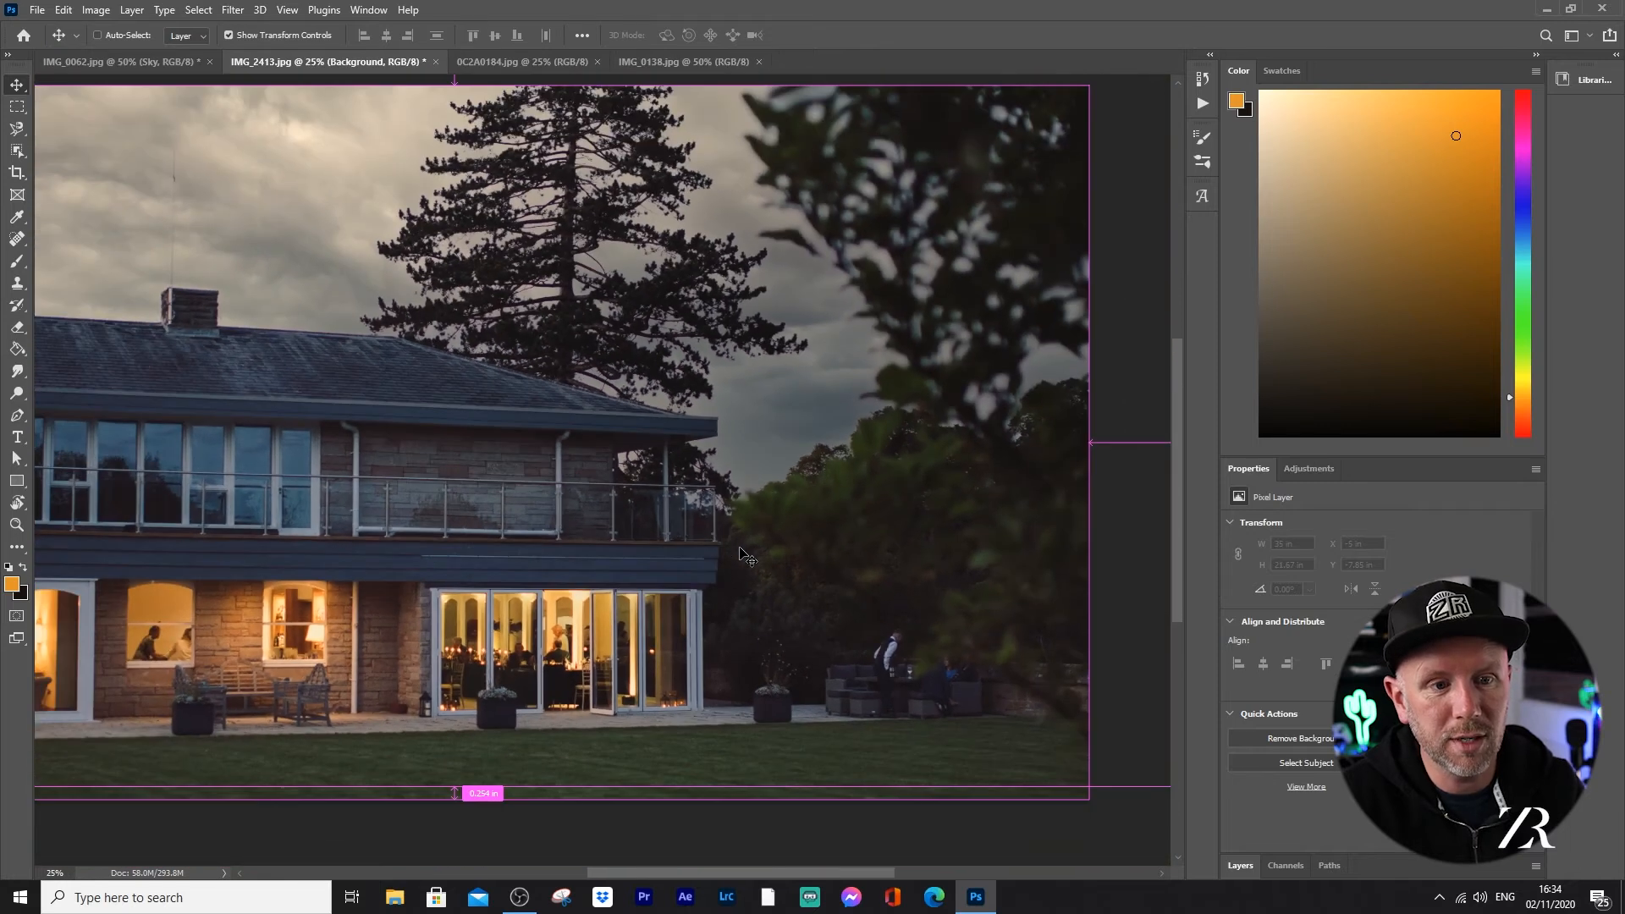
pyautogui.hotkey('ctrl', '-')
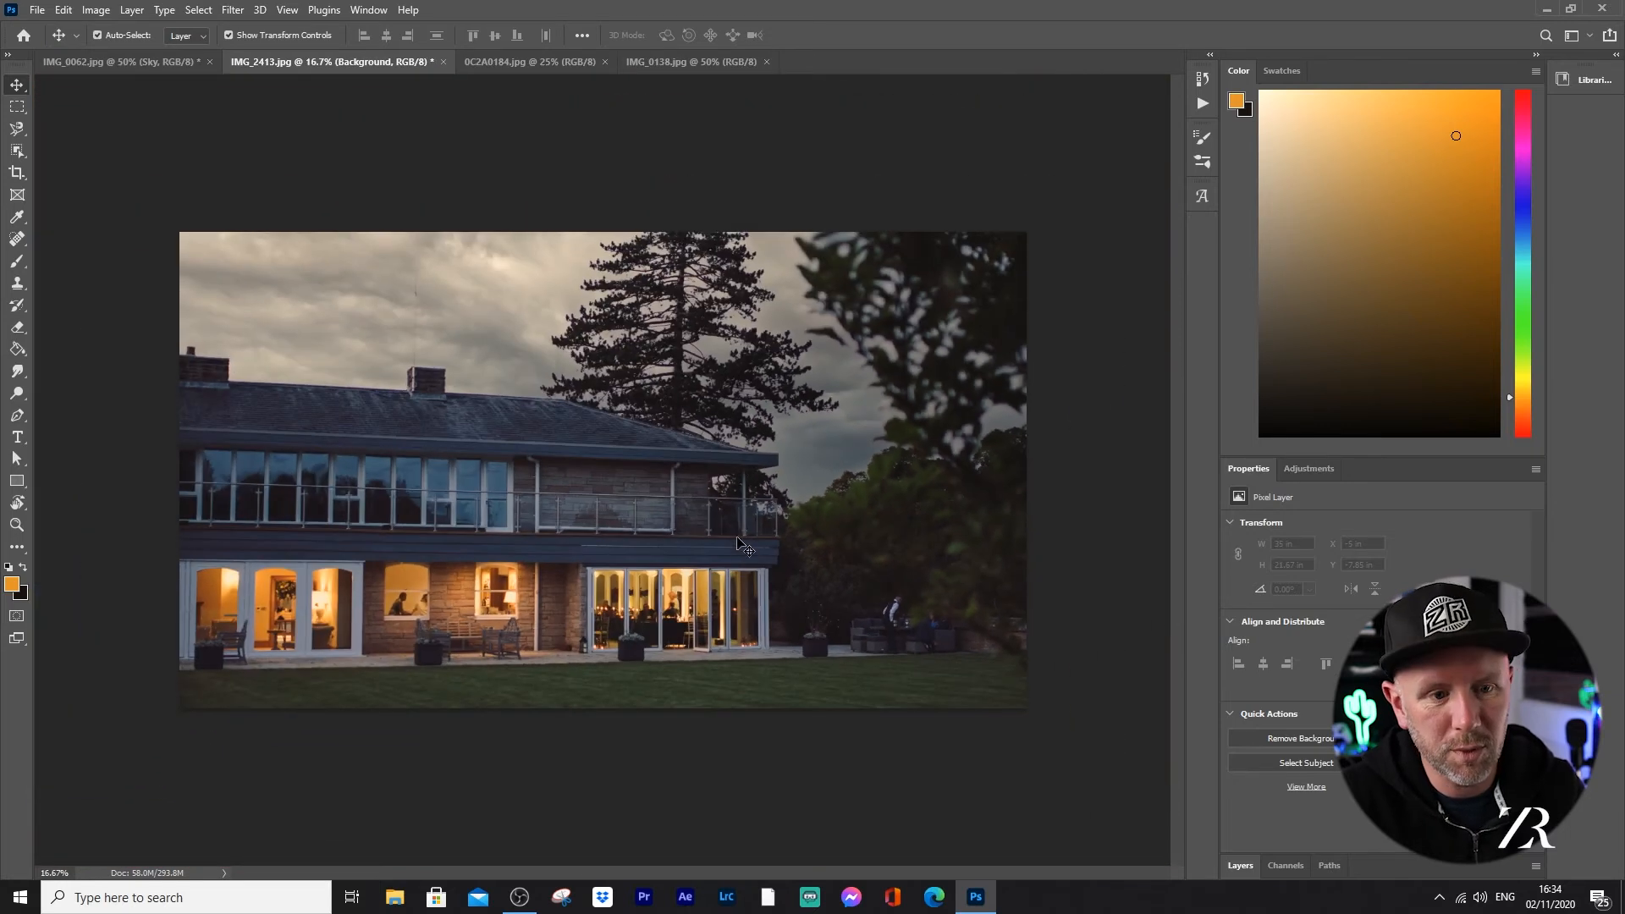
# Step: Start Sky Replacement again on the house photo and try other colourful skies from the Spectacular presets, including the orange clouds on blue
pyautogui.click(58, 10)
pyautogui.click(124, 443)
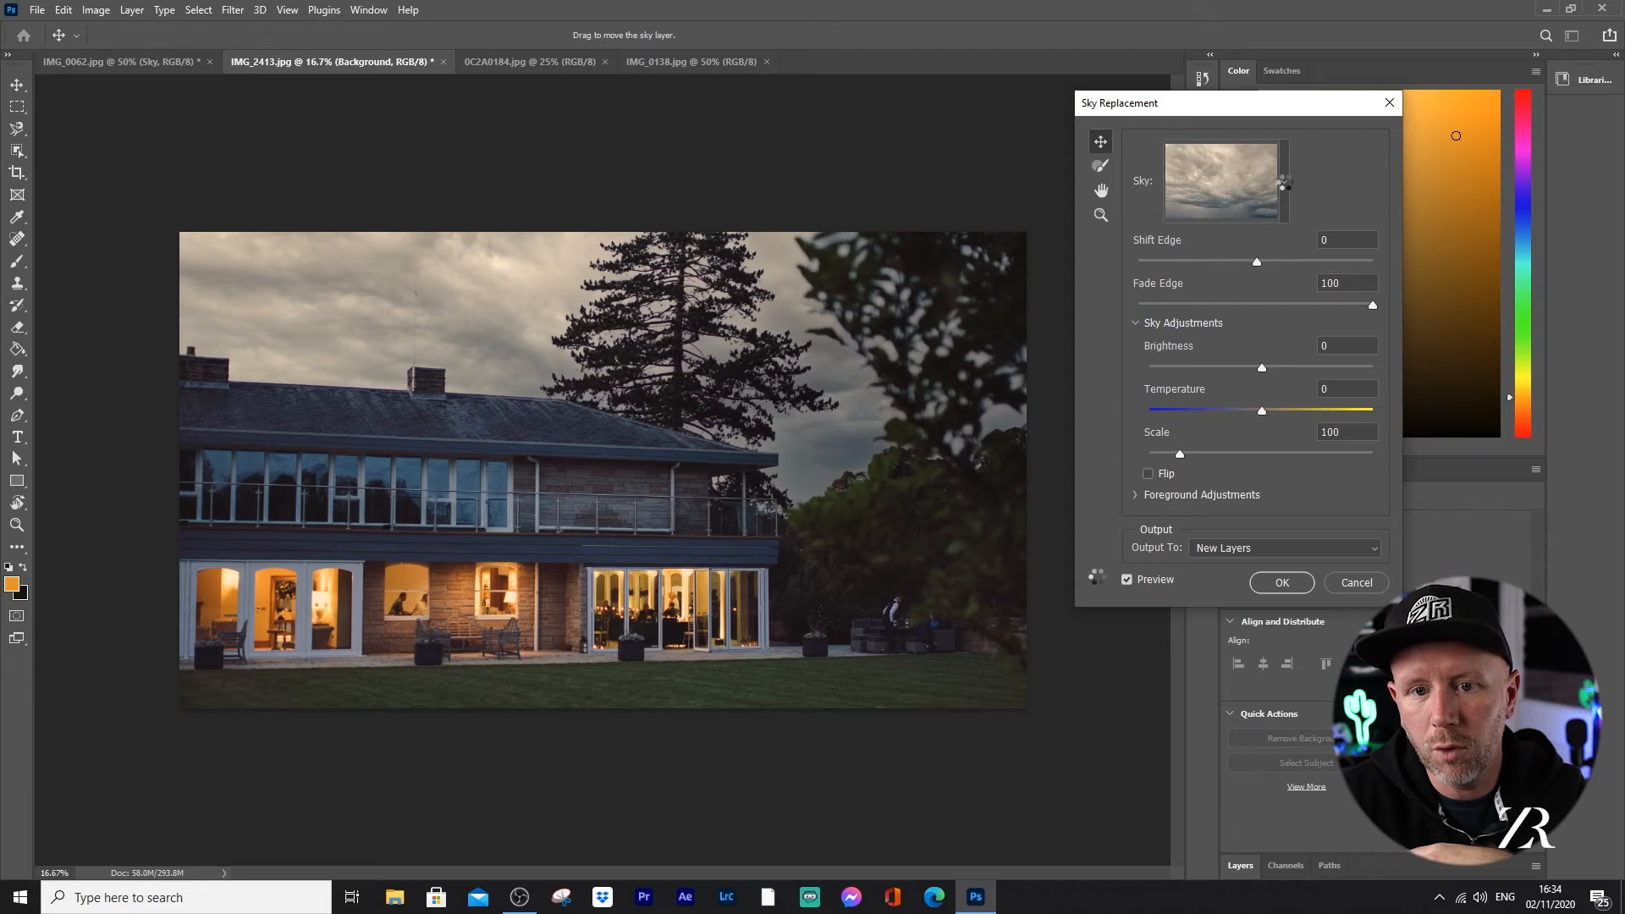
pyautogui.click(1284, 183)
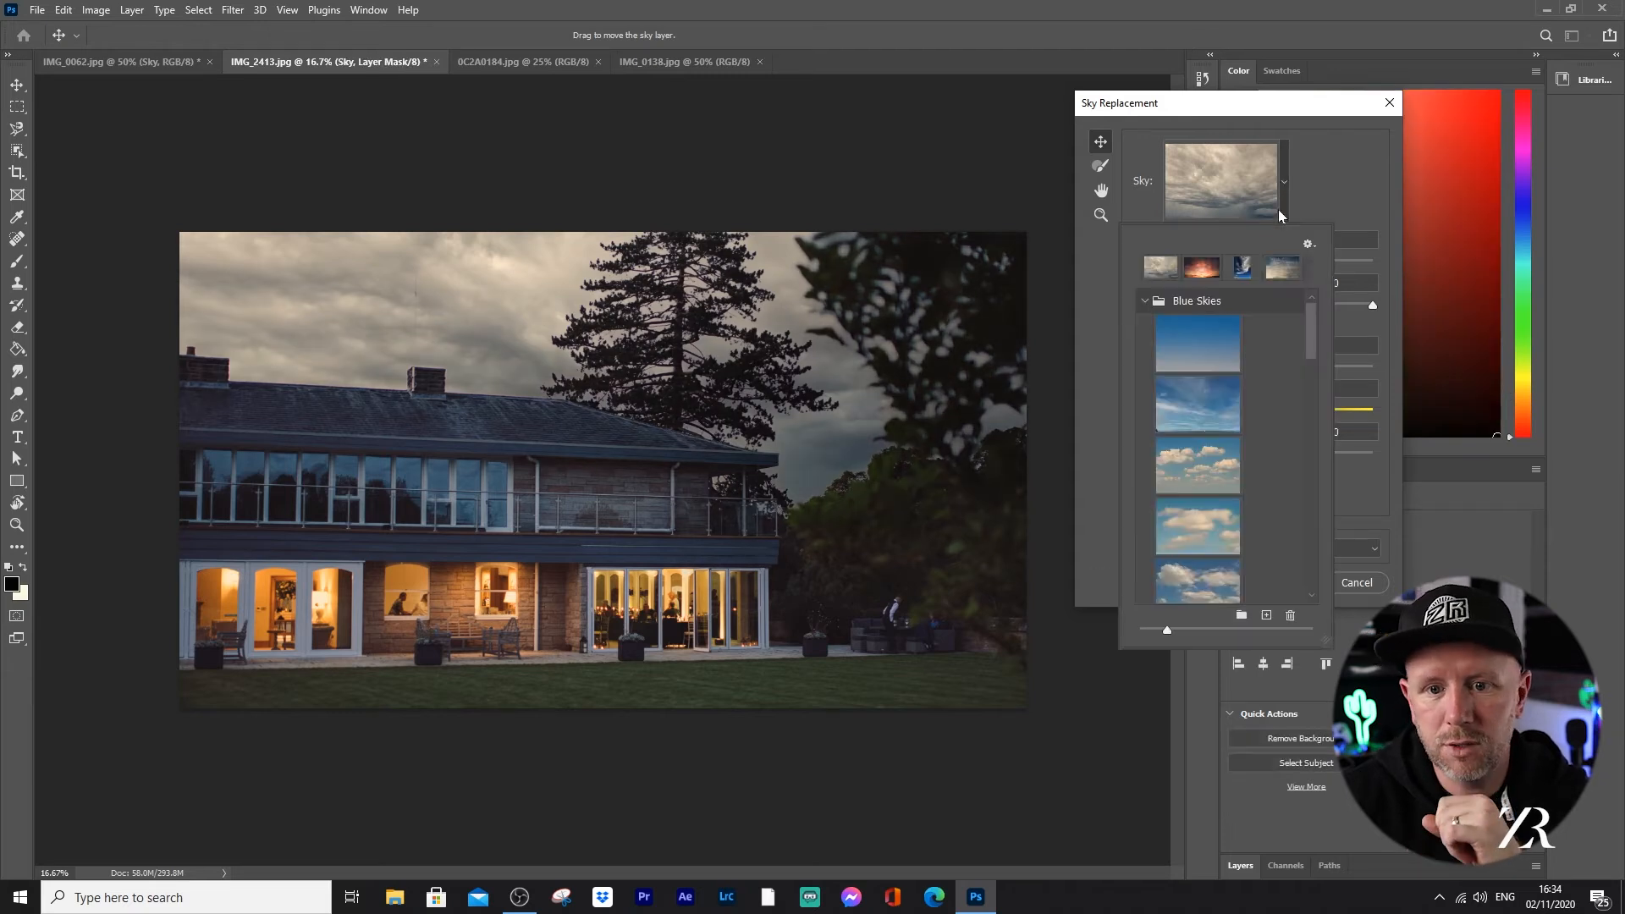
pyautogui.click(1143, 301)
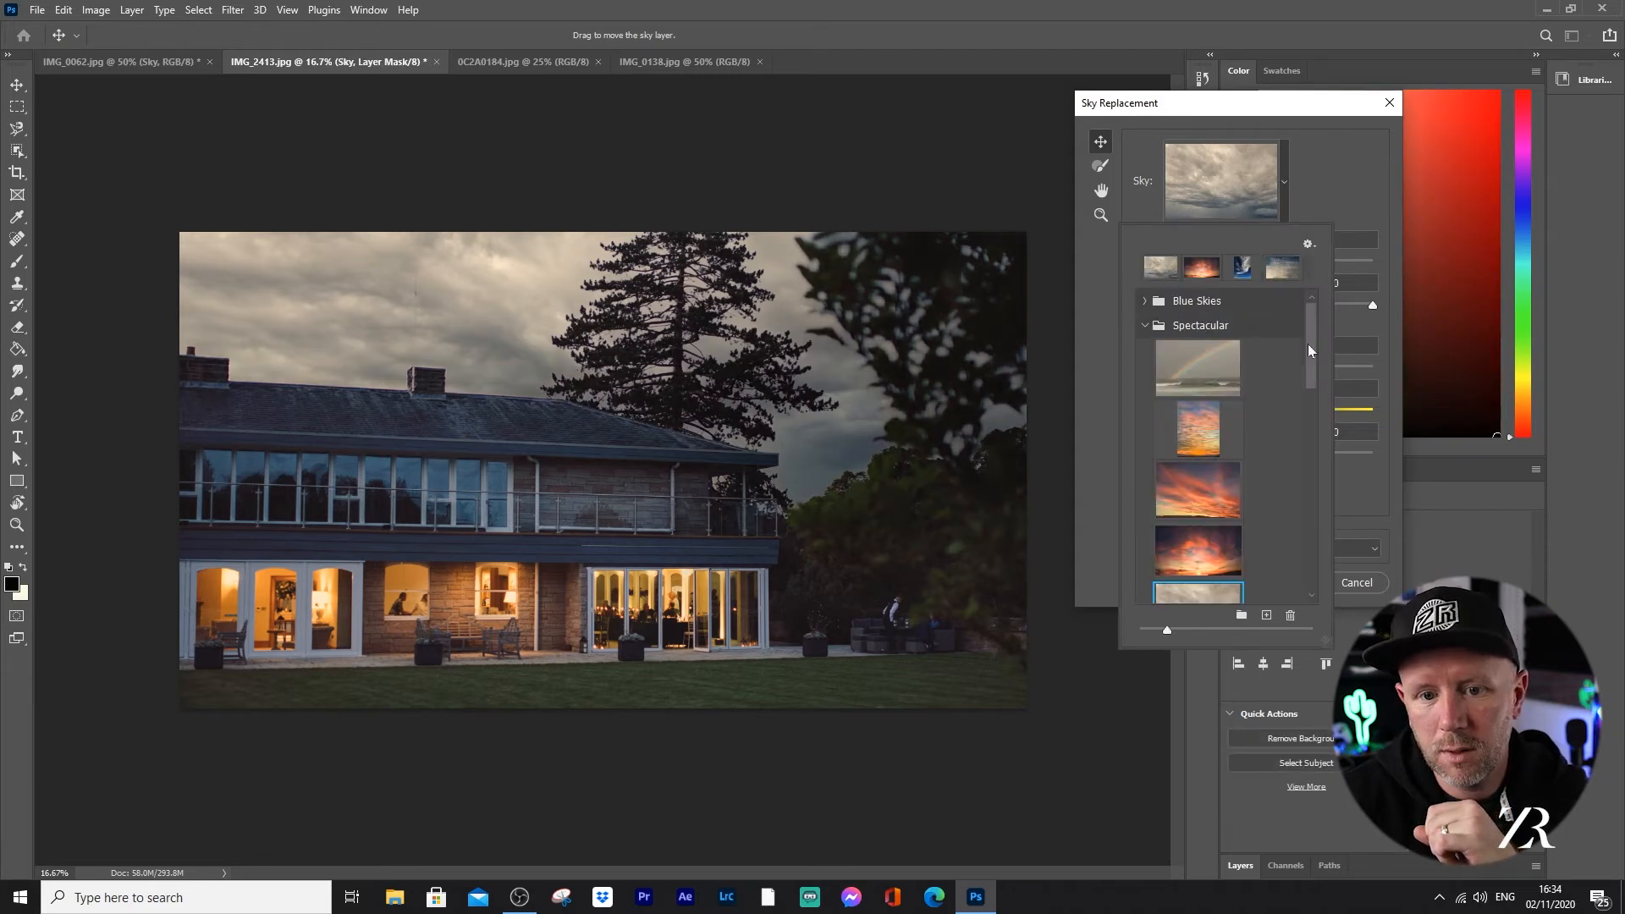
pyautogui.scroll(-1, 1236, 488)
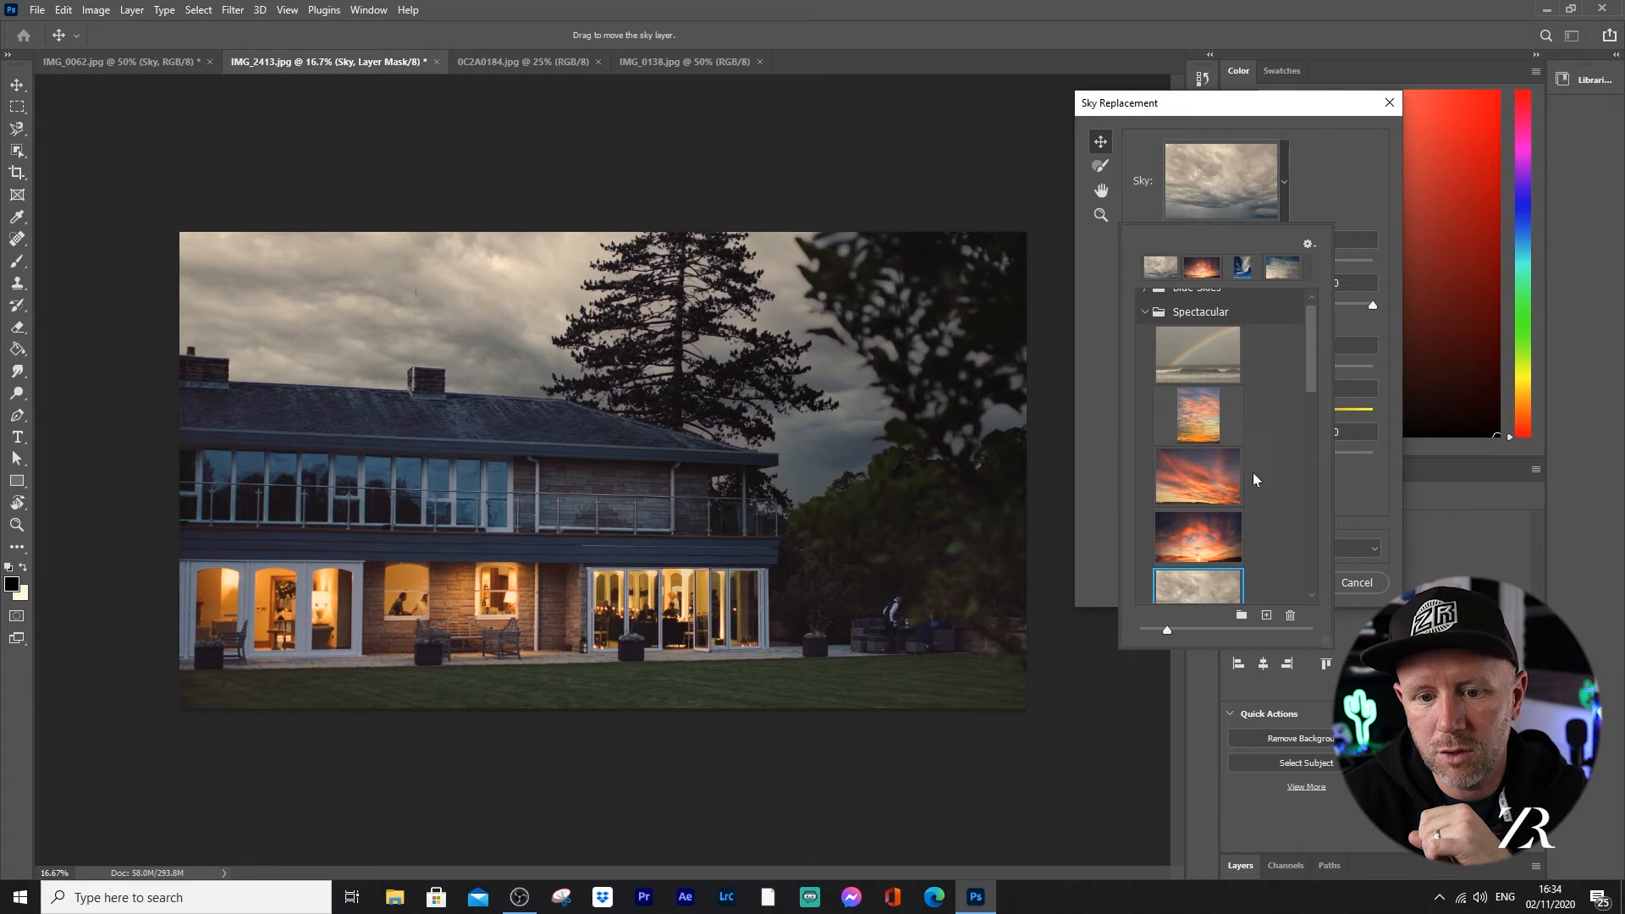
pyautogui.click(1193, 476)
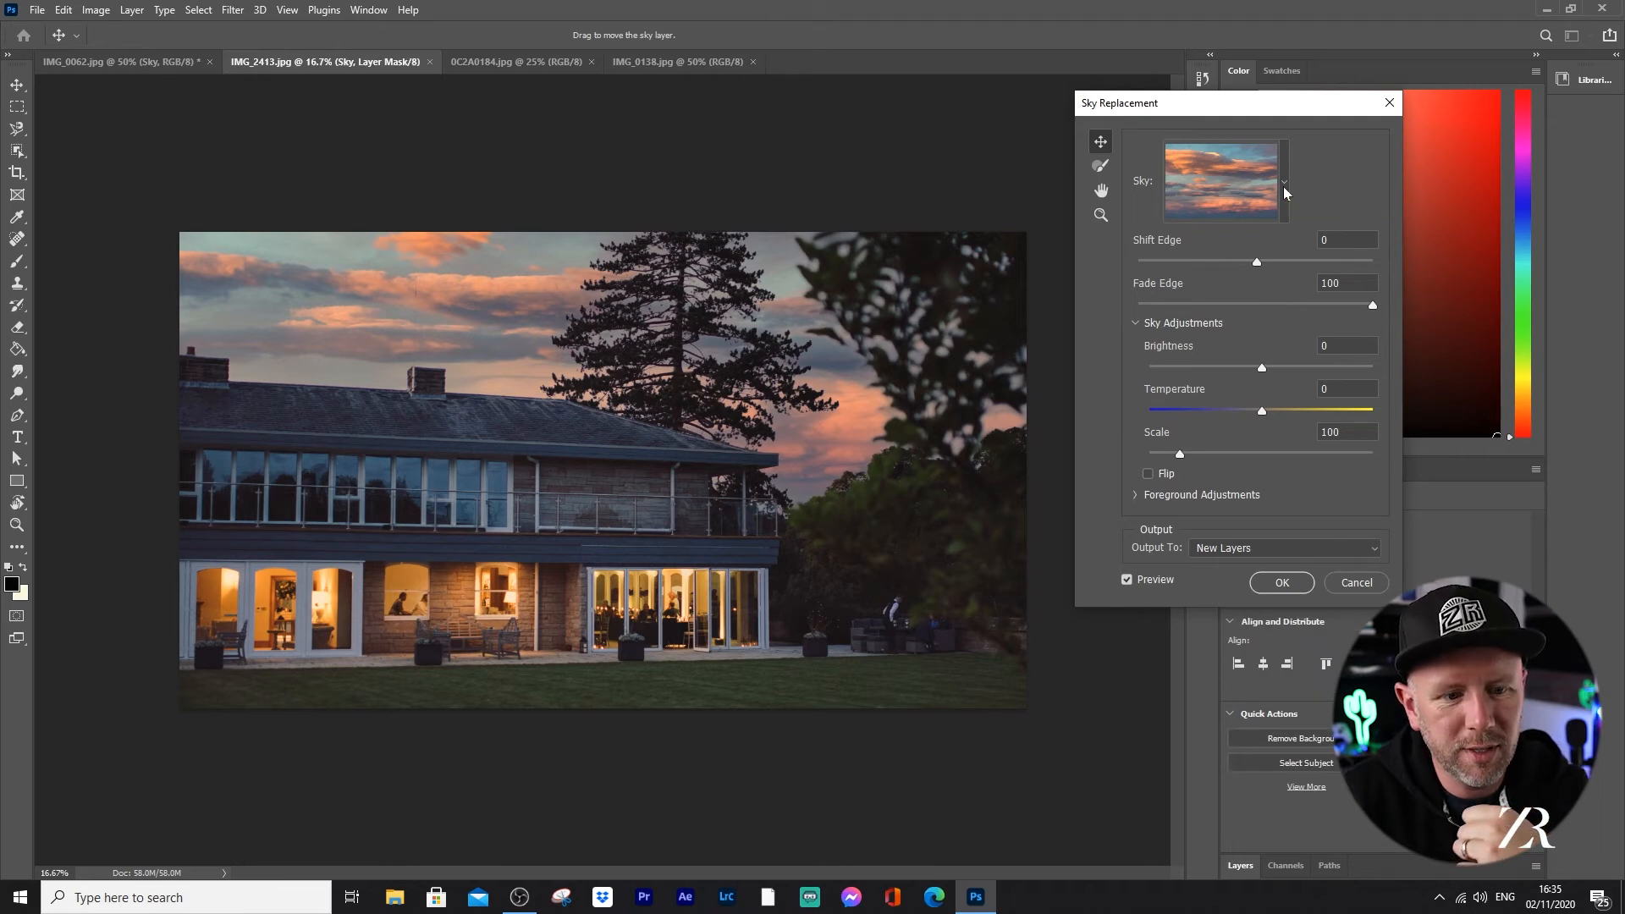
# Step: Replace the house photo's sky with the fiery red Spectacular004 sunset at a scale of 144, output to new layers
pyautogui.click(1283, 186)
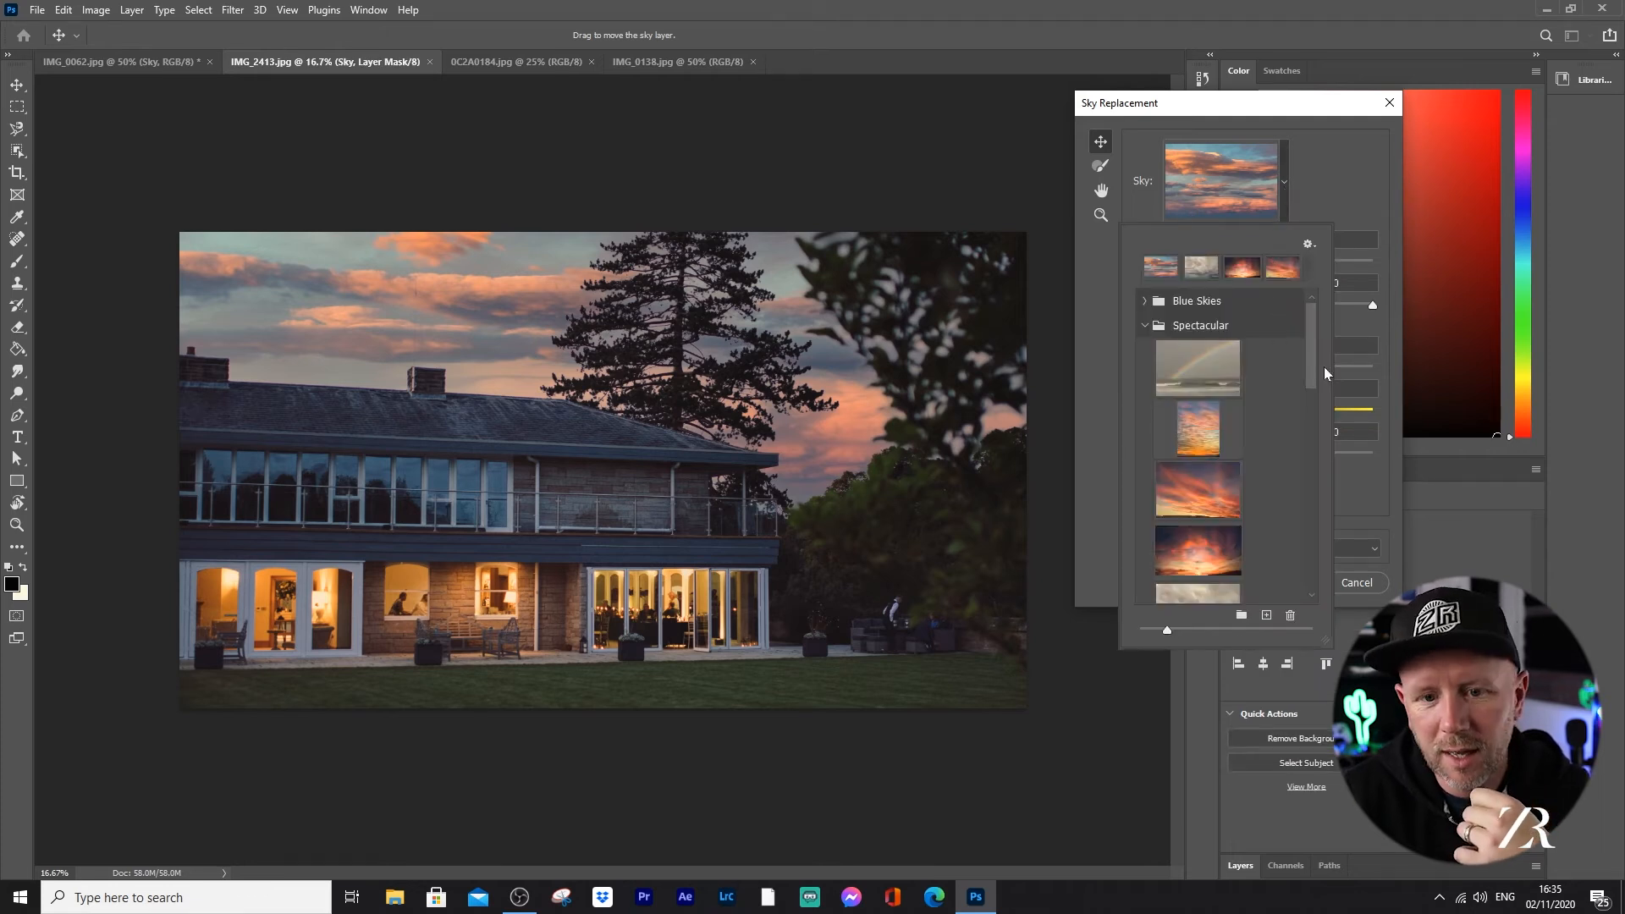
pyautogui.moveTo(1316, 369); pyautogui.dragTo(1317, 399)
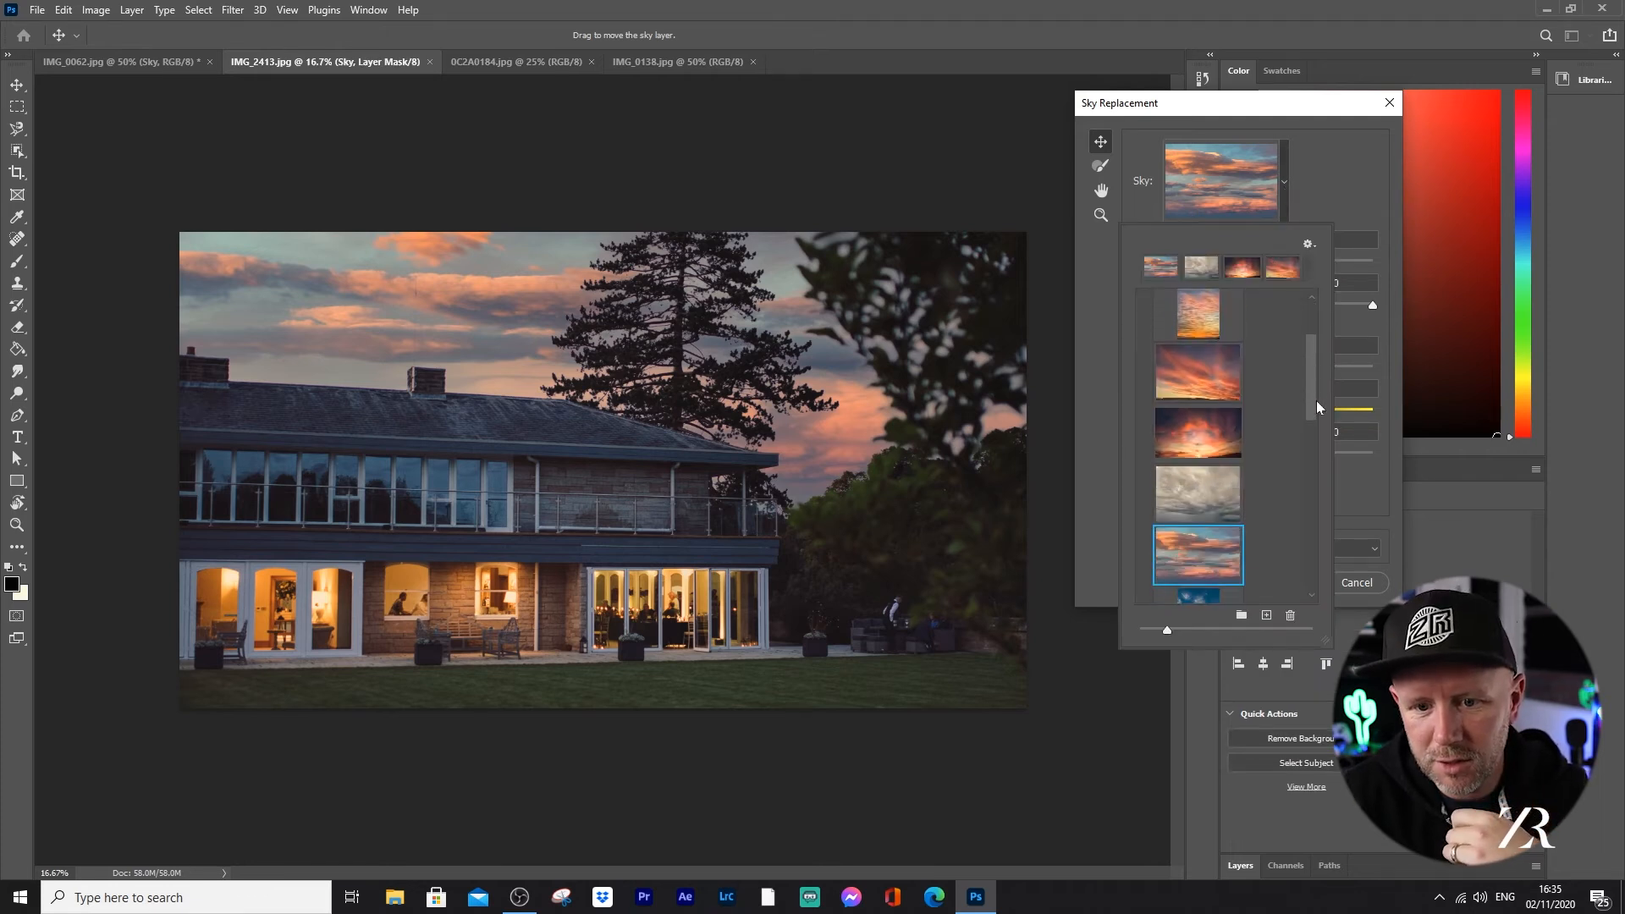
pyautogui.click(1213, 435)
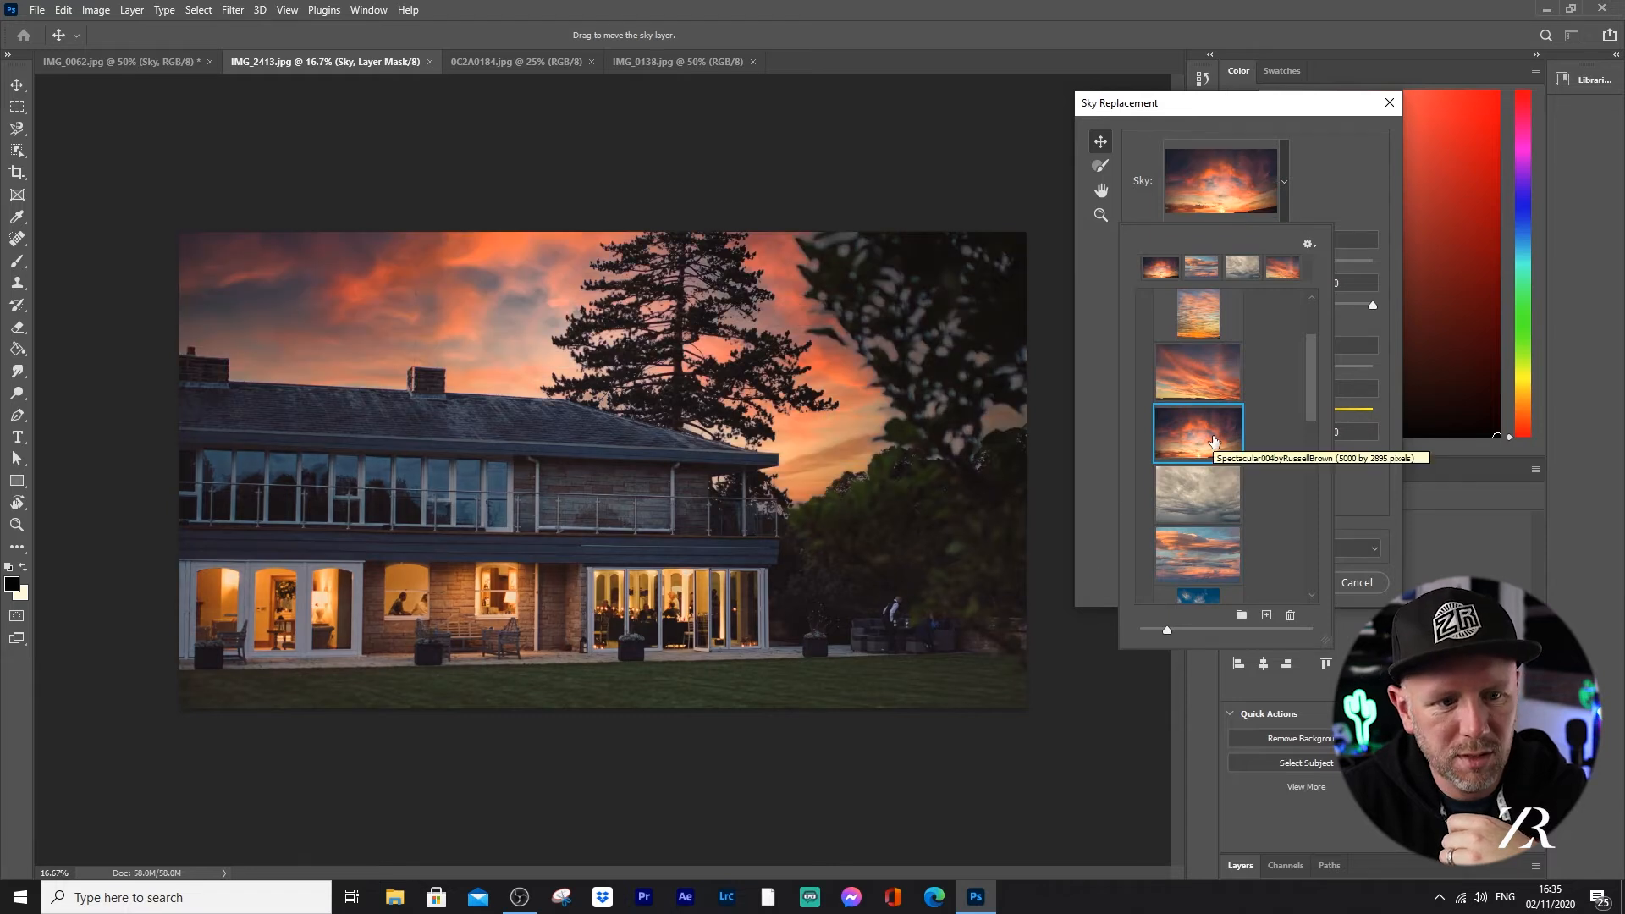
pyautogui.click(1361, 200)
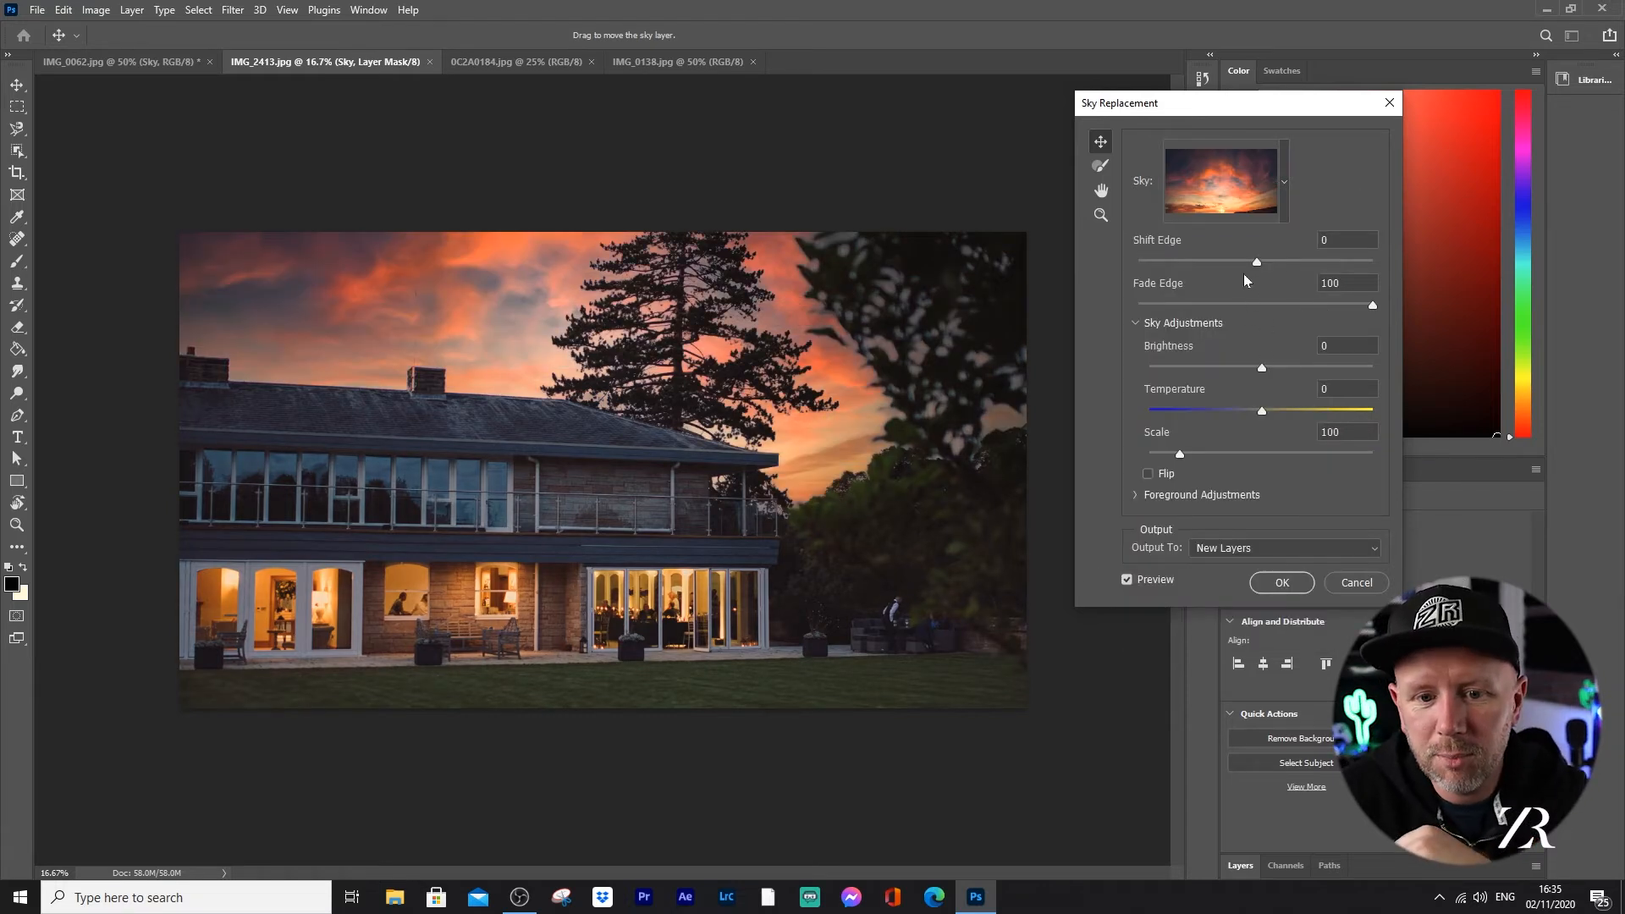
pyautogui.moveTo(1182, 453)
pyautogui.mouseDown()
pyautogui.moveTo(1383, 450)
pyautogui.moveTo(1208, 456)
pyautogui.mouseUp()
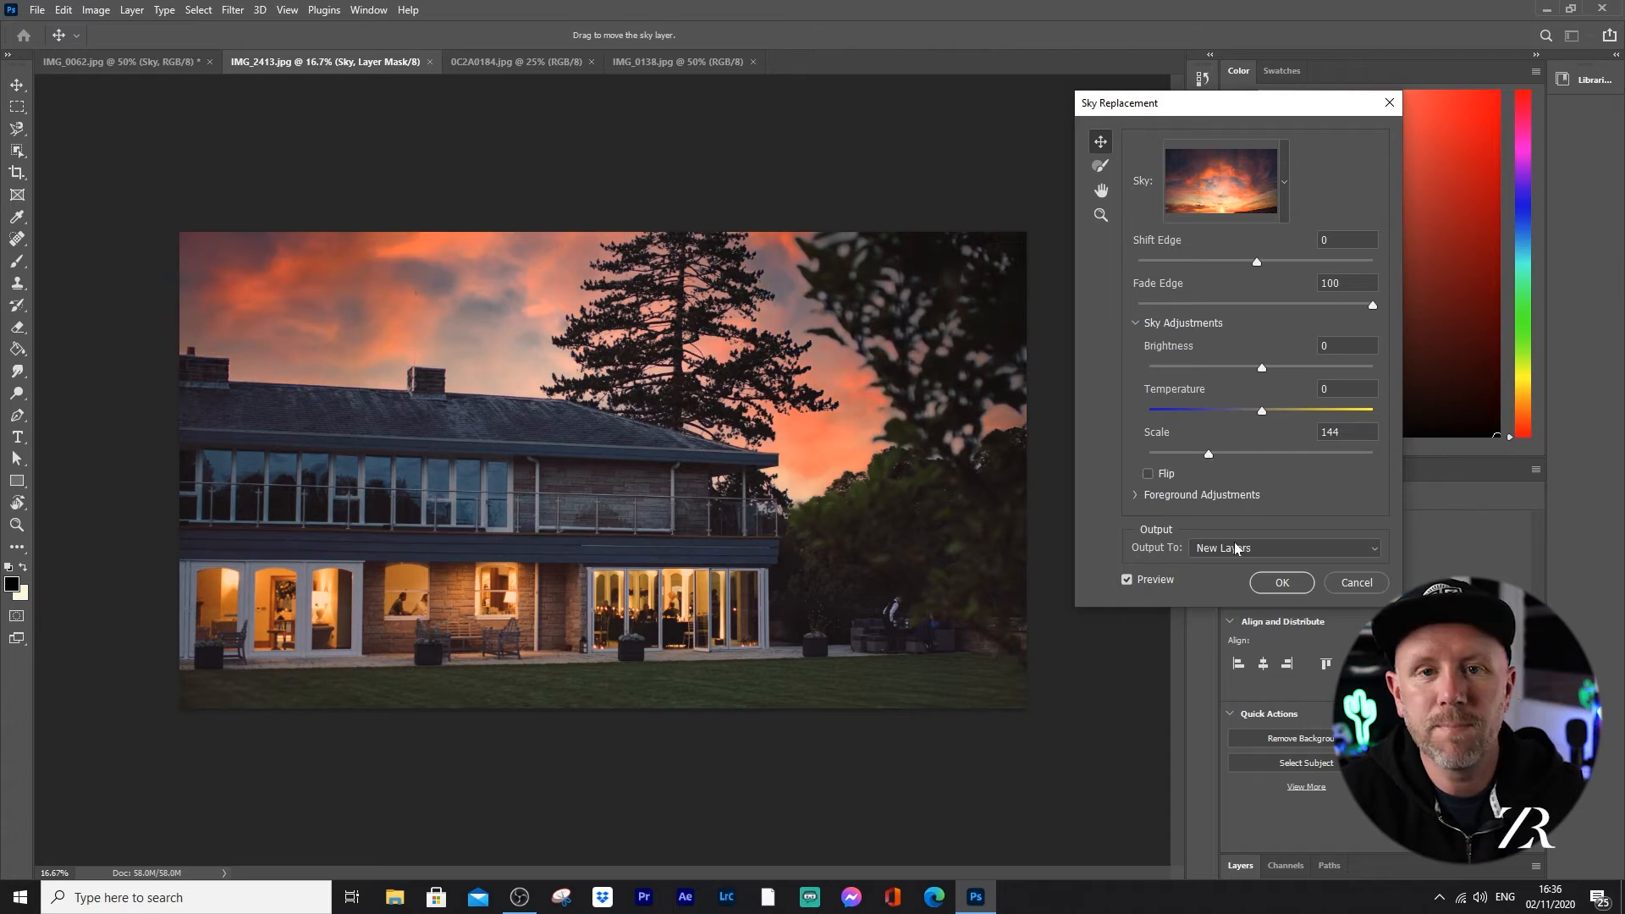
pyautogui.click(1283, 583)
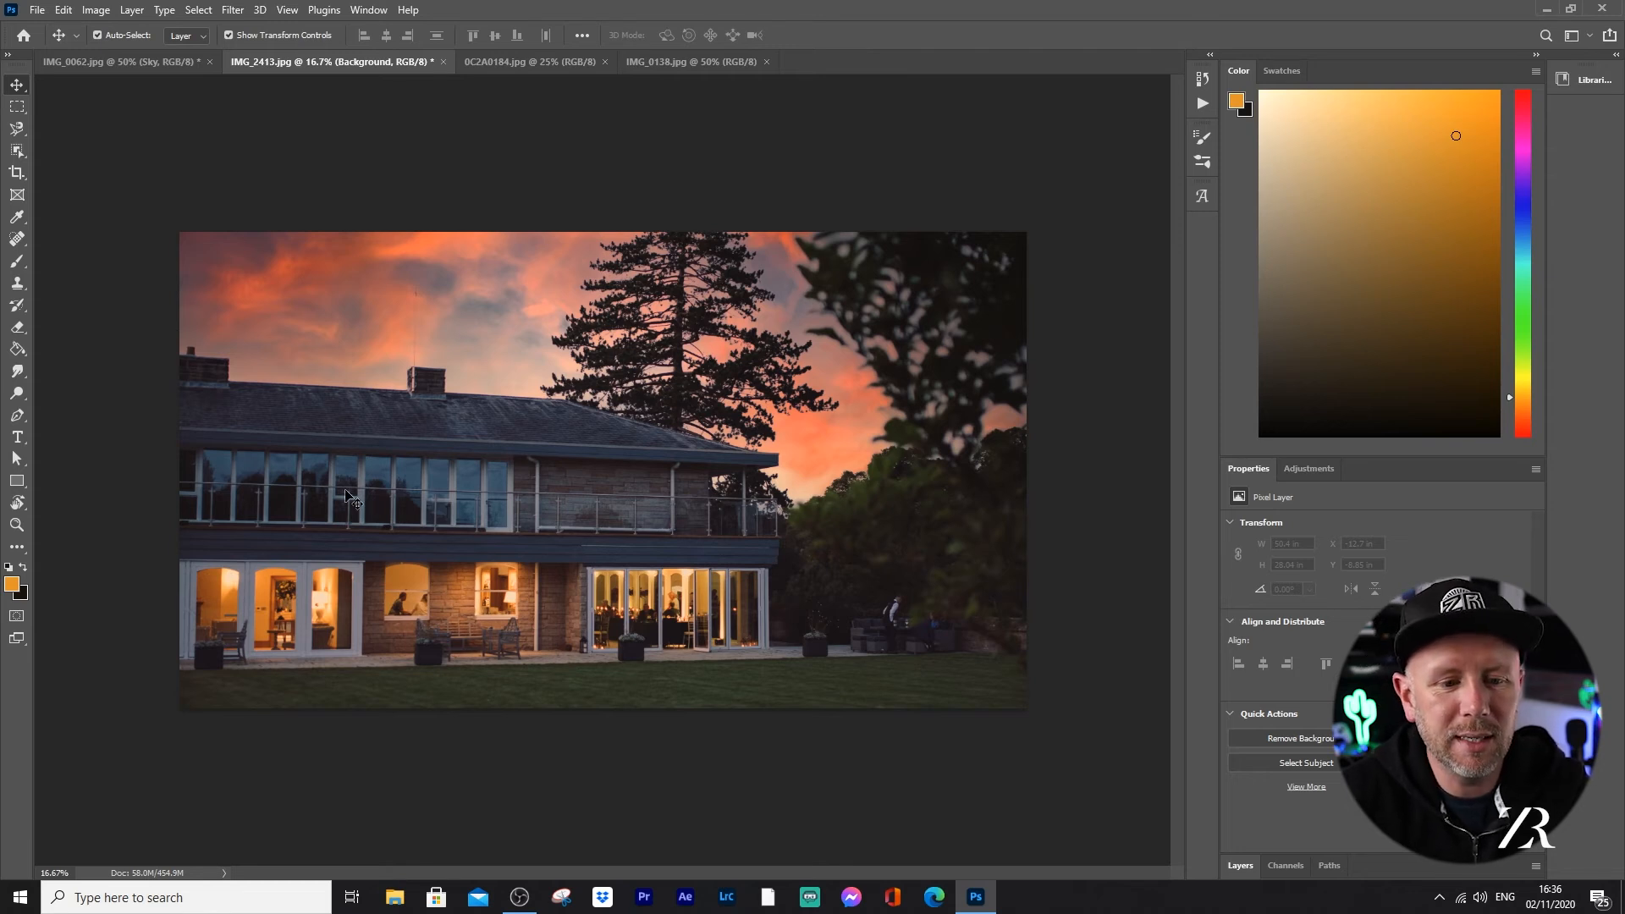
# Step: Switch to the skyline photo IMG_0138.jpg and, in Sky Replacement, try the dark cloudy Sunsets preset before choosing the third one with orange clouds
pyautogui.click(660, 62)
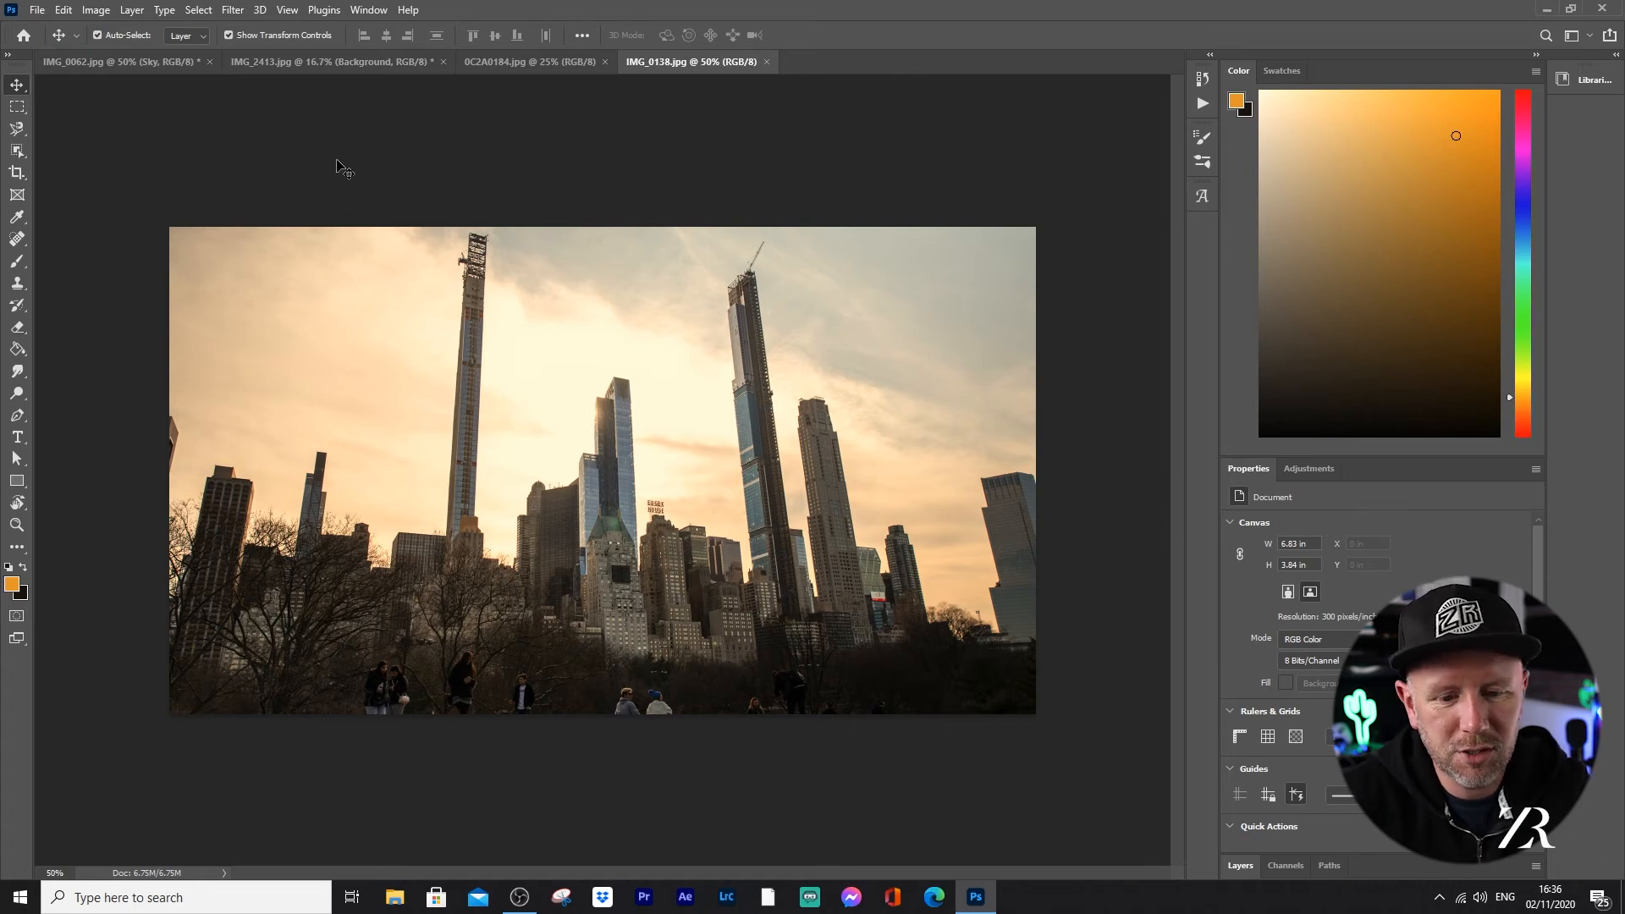
pyautogui.click(64, 10)
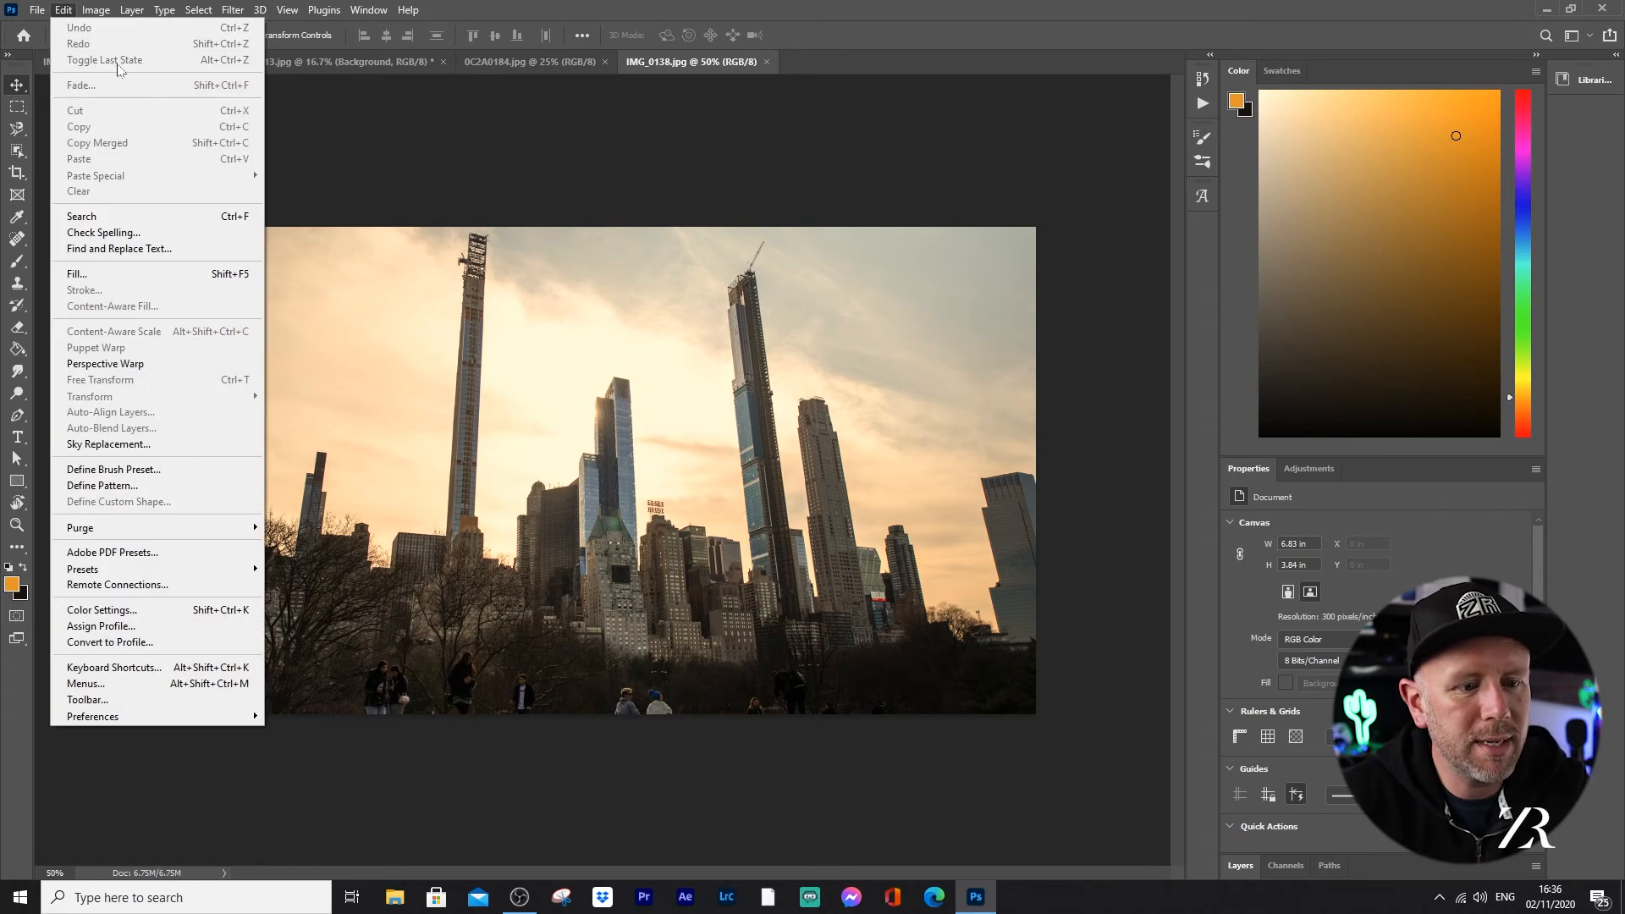
pyautogui.click(111, 446)
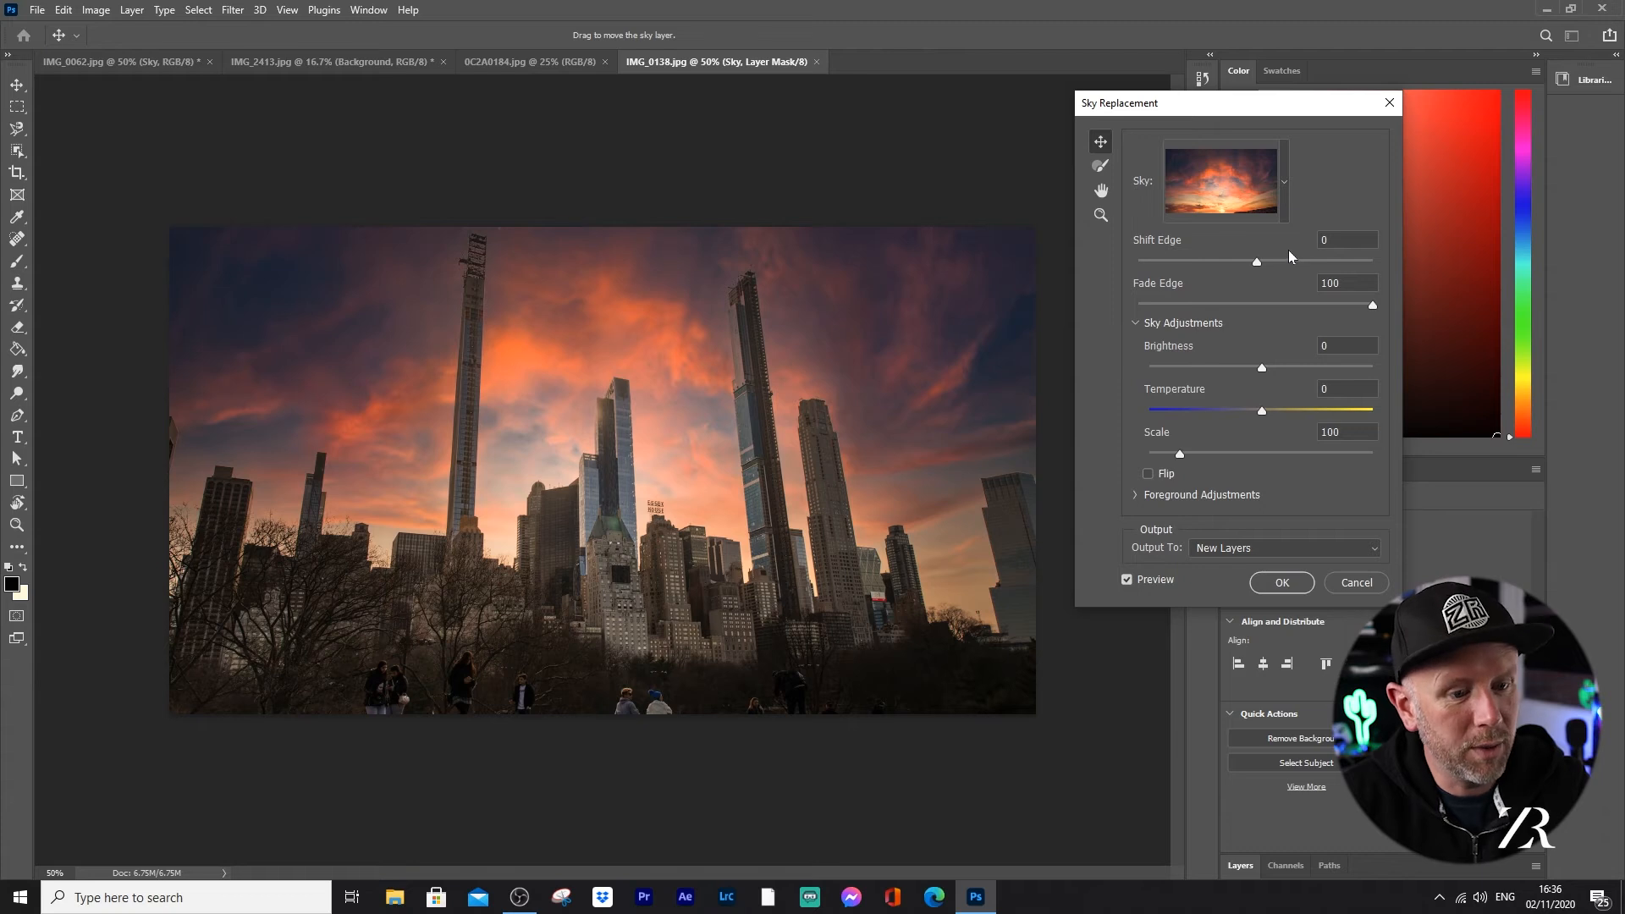
pyautogui.click(1281, 184)
pyautogui.moveTo(1308, 337)
pyautogui.mouseDown()
pyautogui.moveTo(1310, 359)
pyautogui.moveTo(1312, 314)
pyautogui.mouseUp()
pyautogui.click(1144, 325)
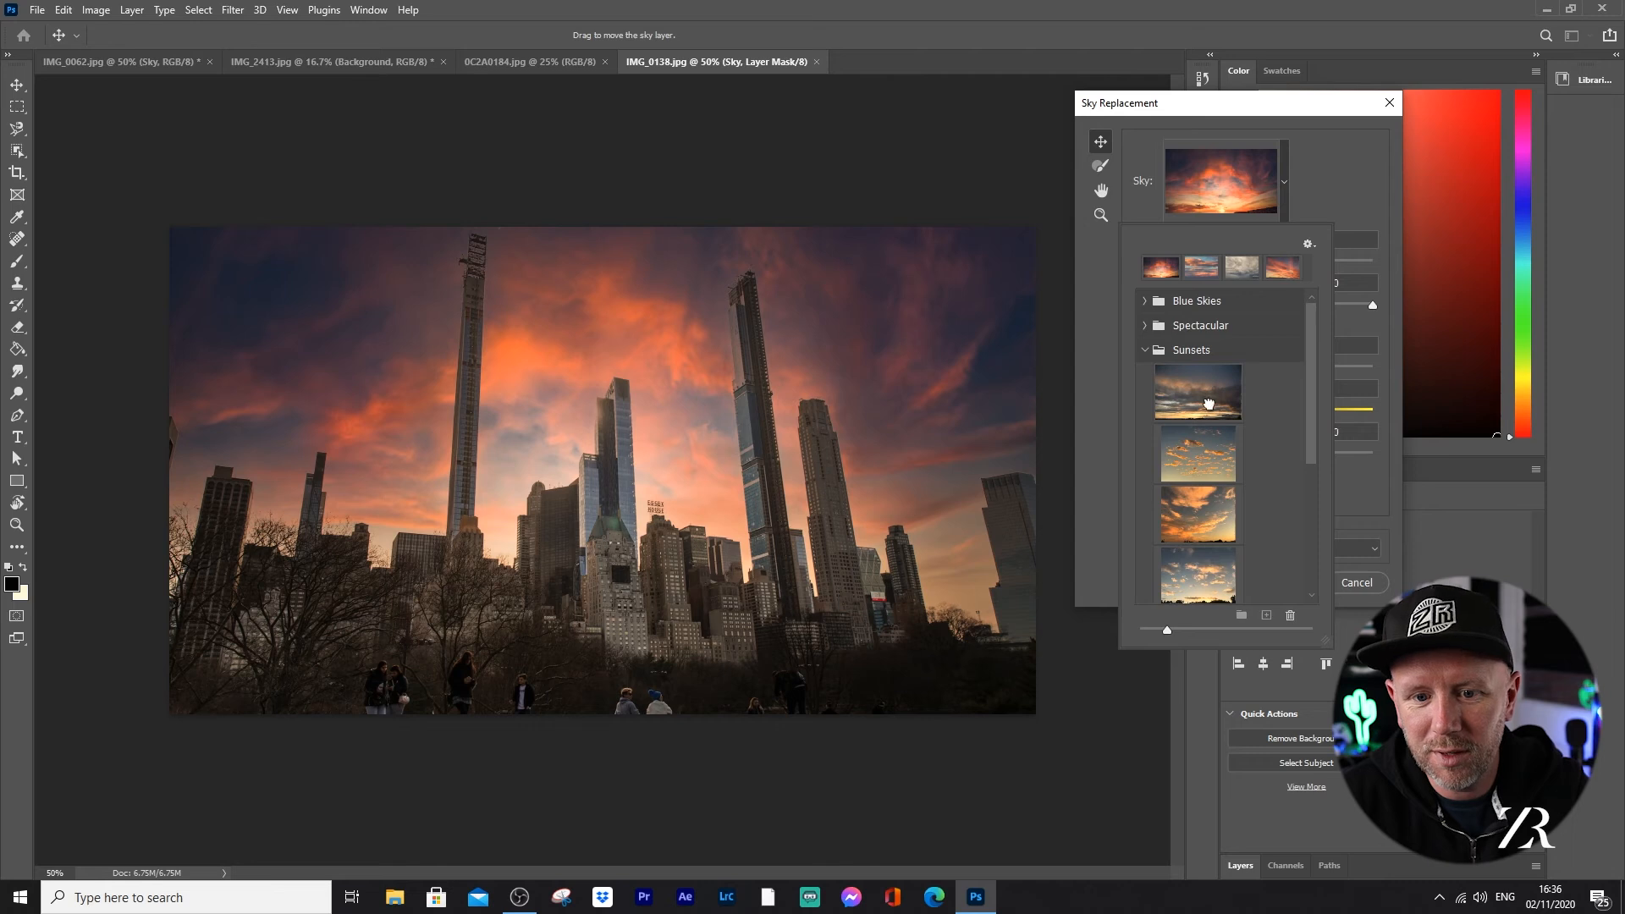
pyautogui.click(1221, 404)
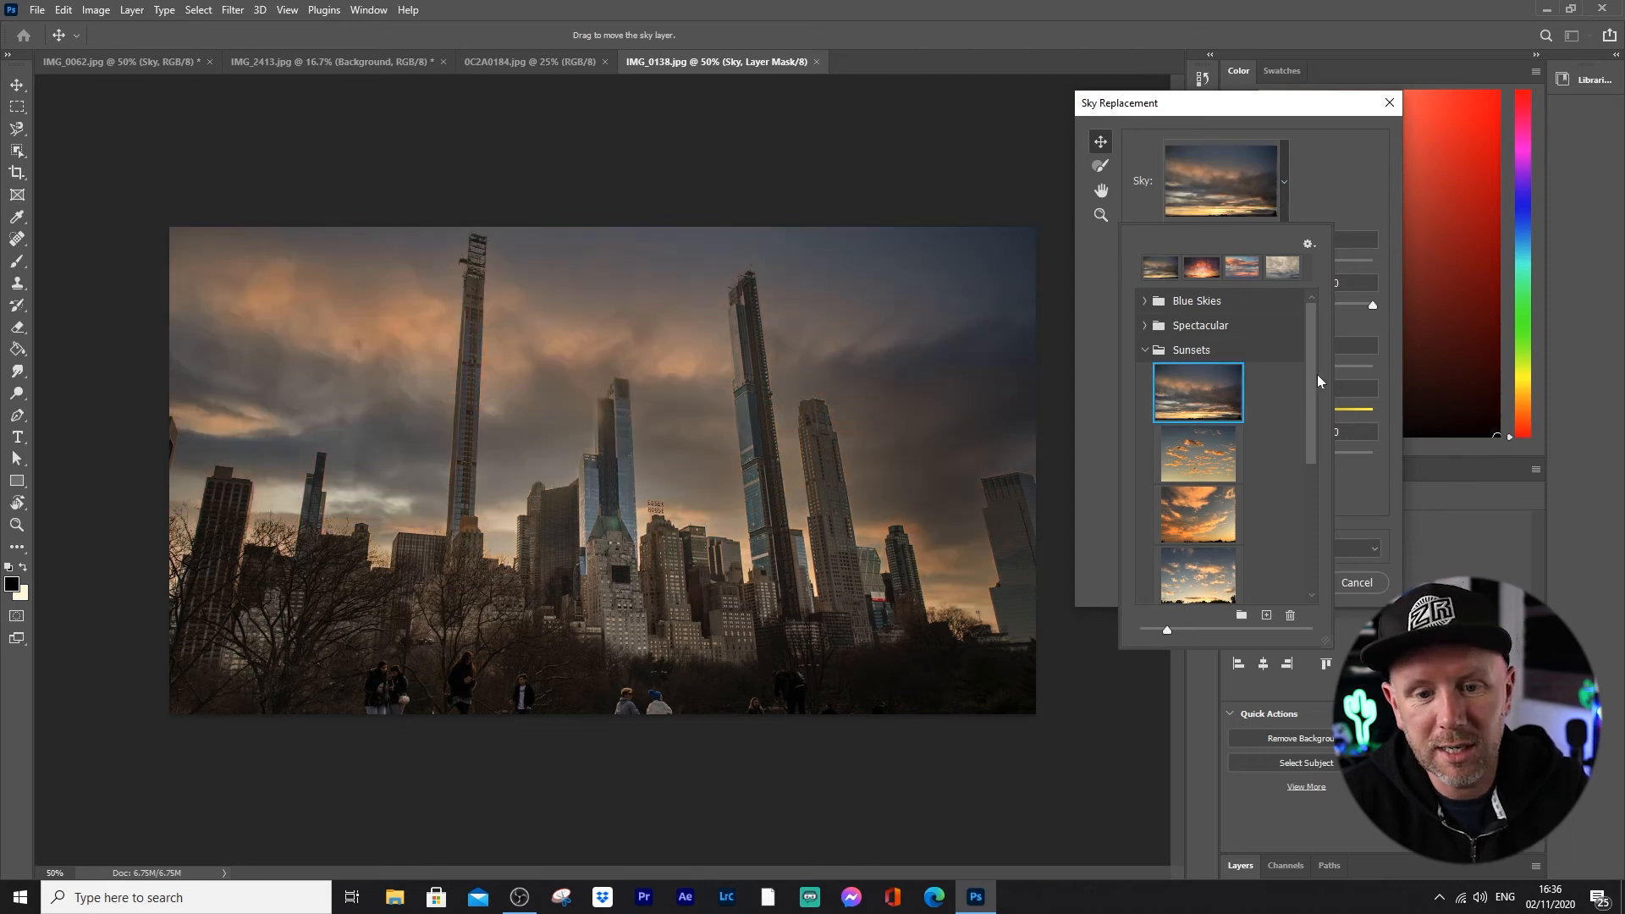
pyautogui.moveTo(1308, 367); pyautogui.dragTo(1308, 385)
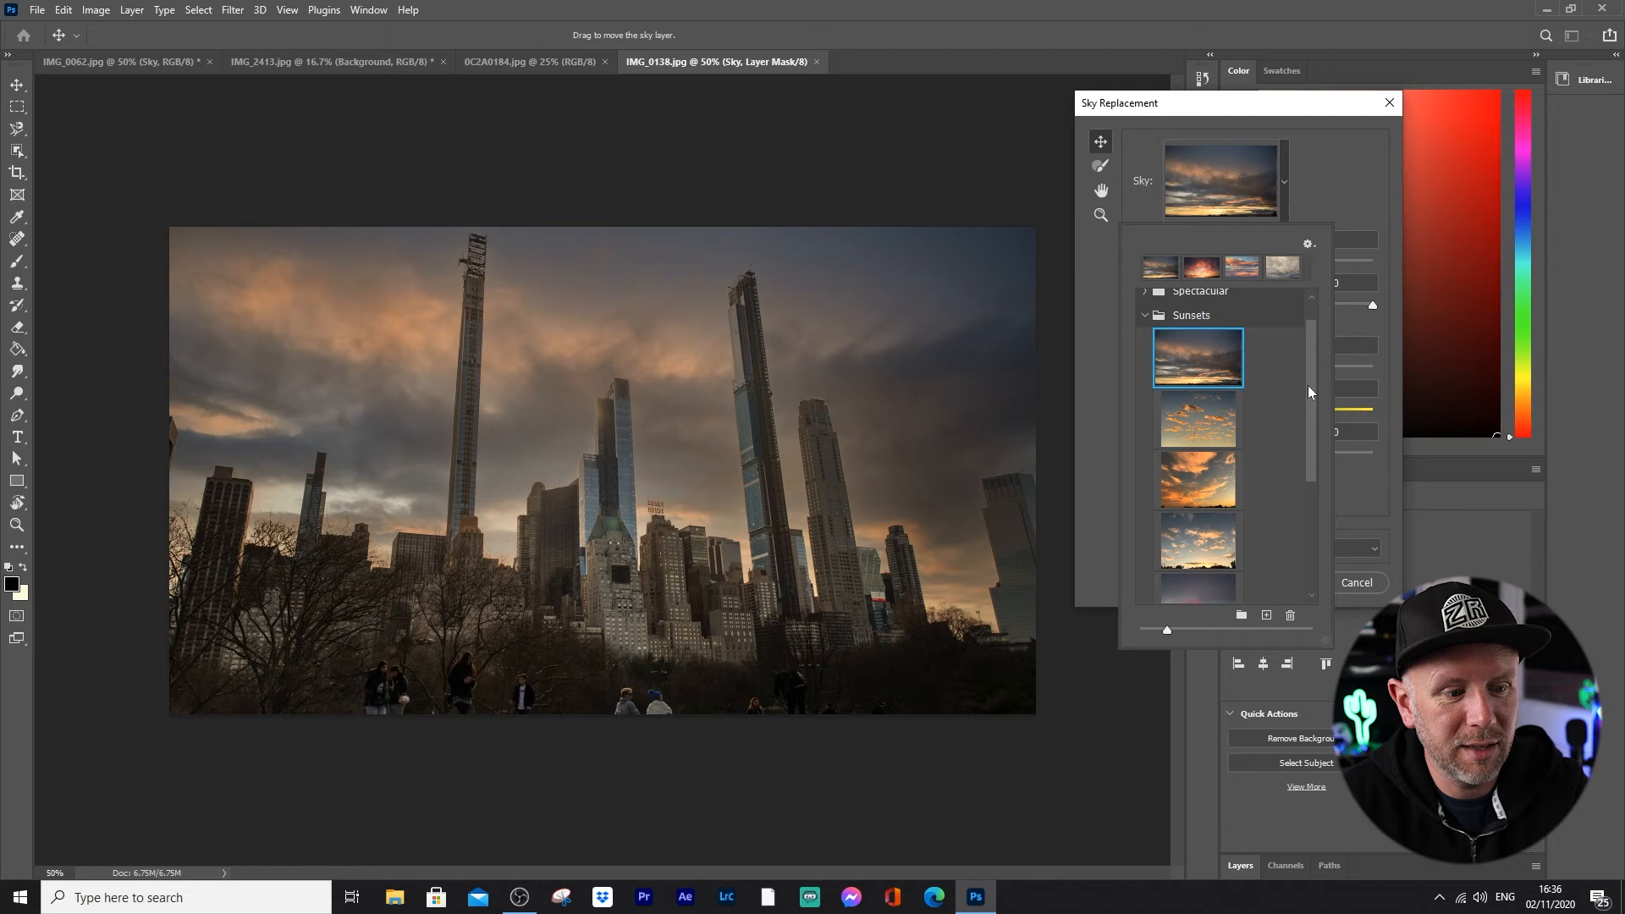
pyautogui.click(1210, 474)
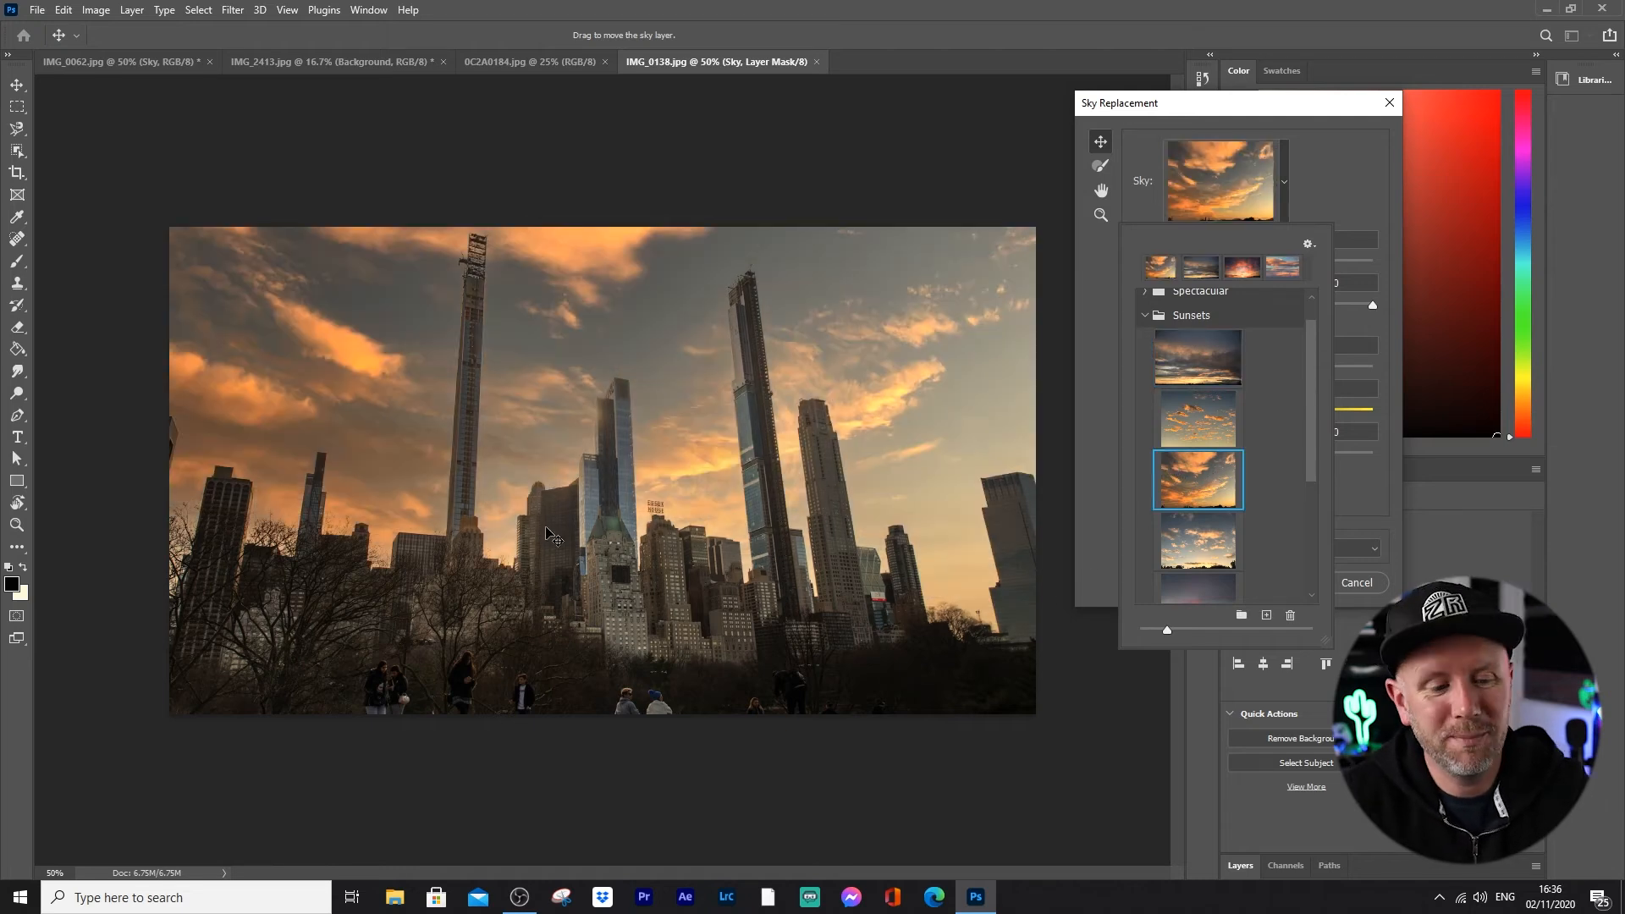
# Step: Examine the sky blending along the skyscraper edges, the Essex House sign and the bare tree branches at 200% magnification
pyautogui.hotkey('ctrl', '+')
pyautogui.hotkey('ctrl', '+')
pyautogui.hotkey('ctrl', '+')
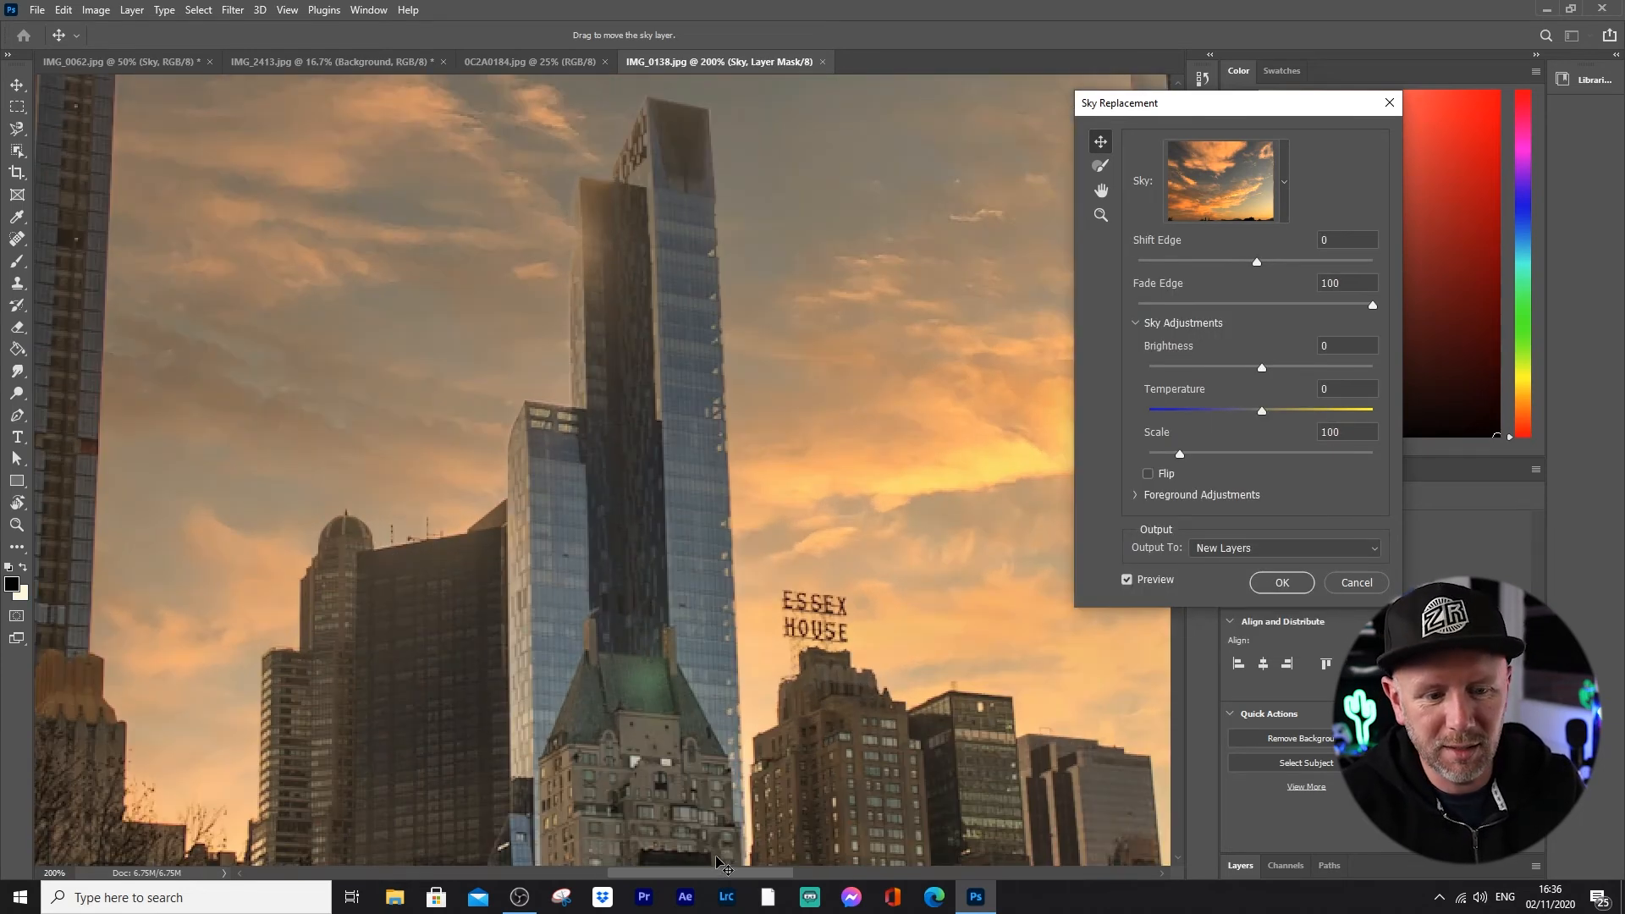
pyautogui.moveTo(723, 877); pyautogui.dragTo(834, 862)
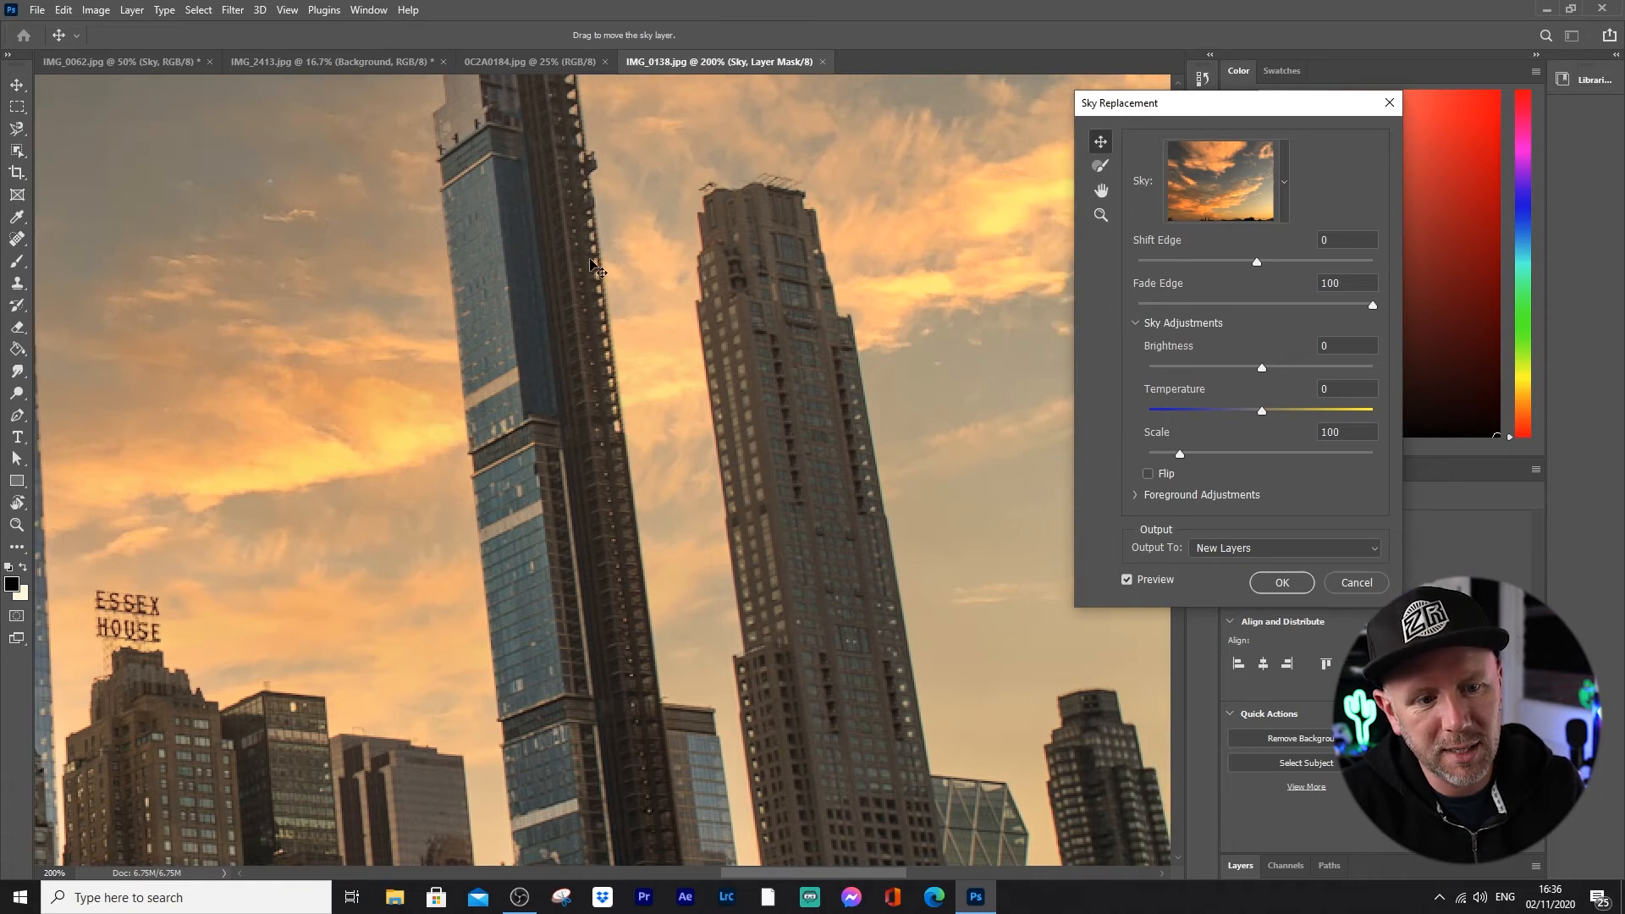
pyautogui.moveTo(806, 874); pyautogui.dragTo(486, 877)
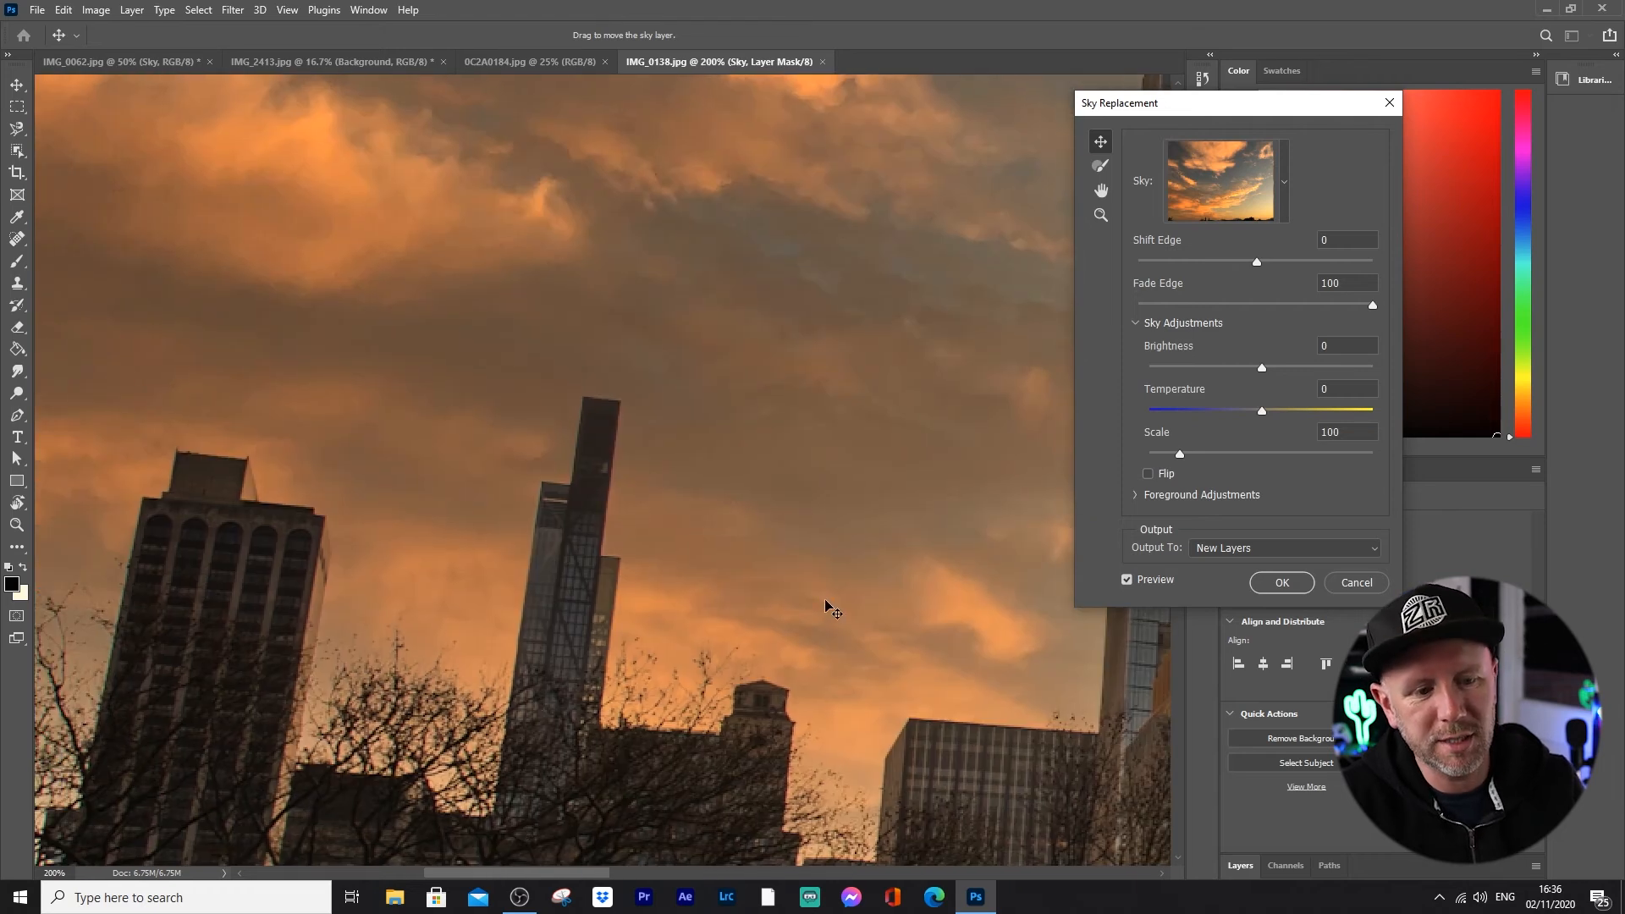
pyautogui.hotkey('ctrl', '-')
# Step: Apply the orange-cloud sunset sky to the skyline photo, output to new layers, and view the whole result
pyautogui.hotkey('ctrl', '-')
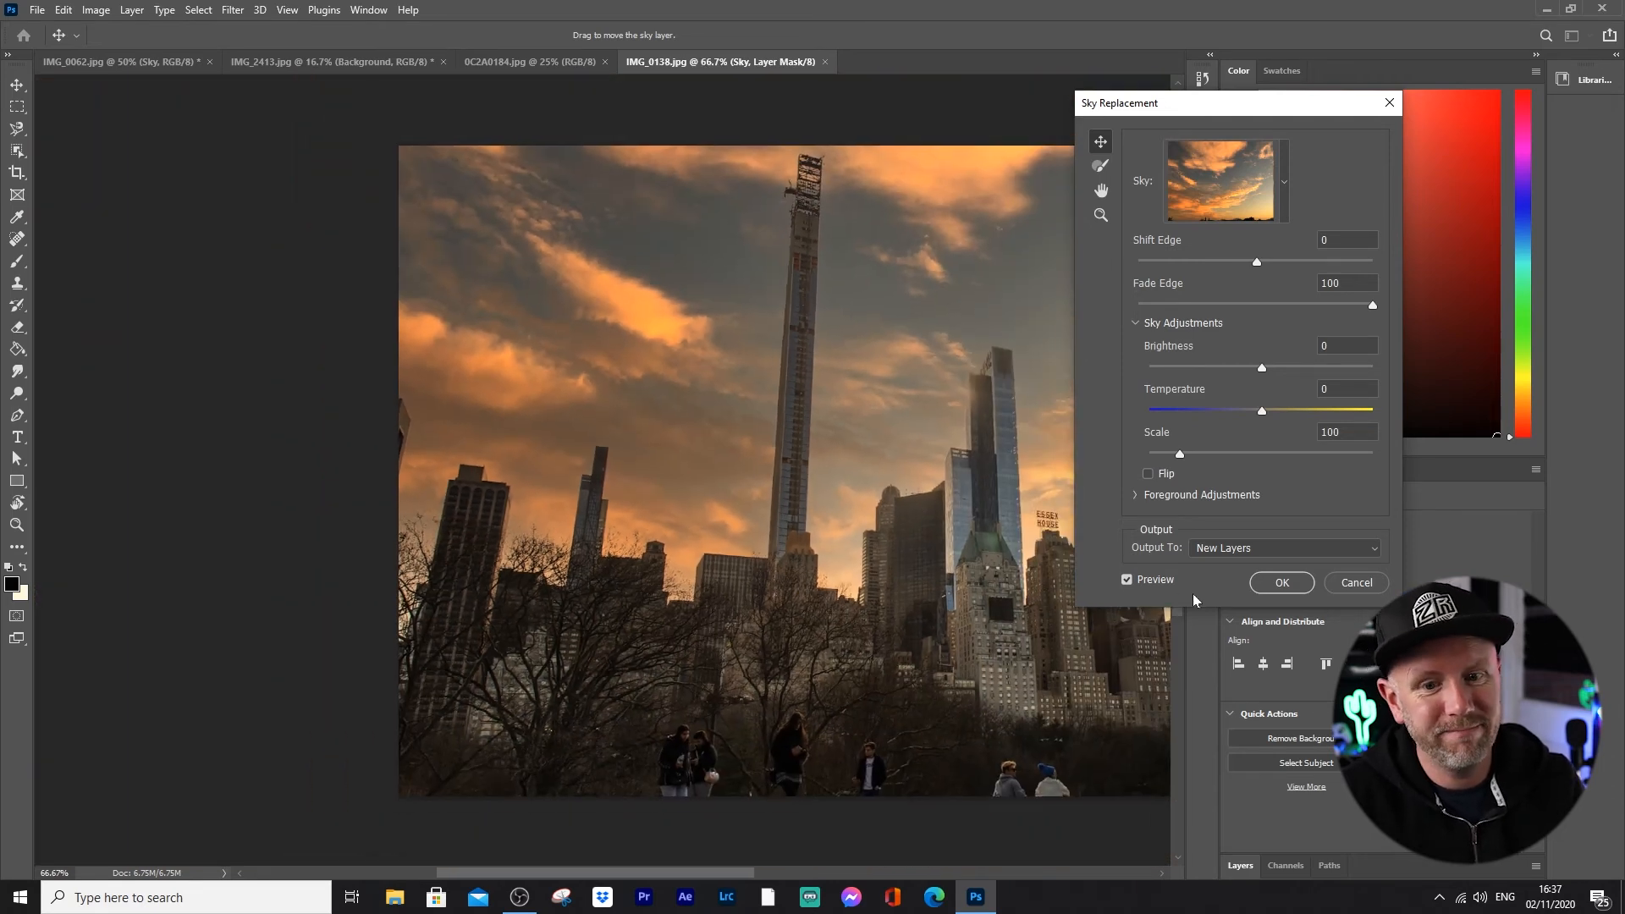
pyautogui.click(1282, 582)
pyautogui.hotkey('ctrl', '-')
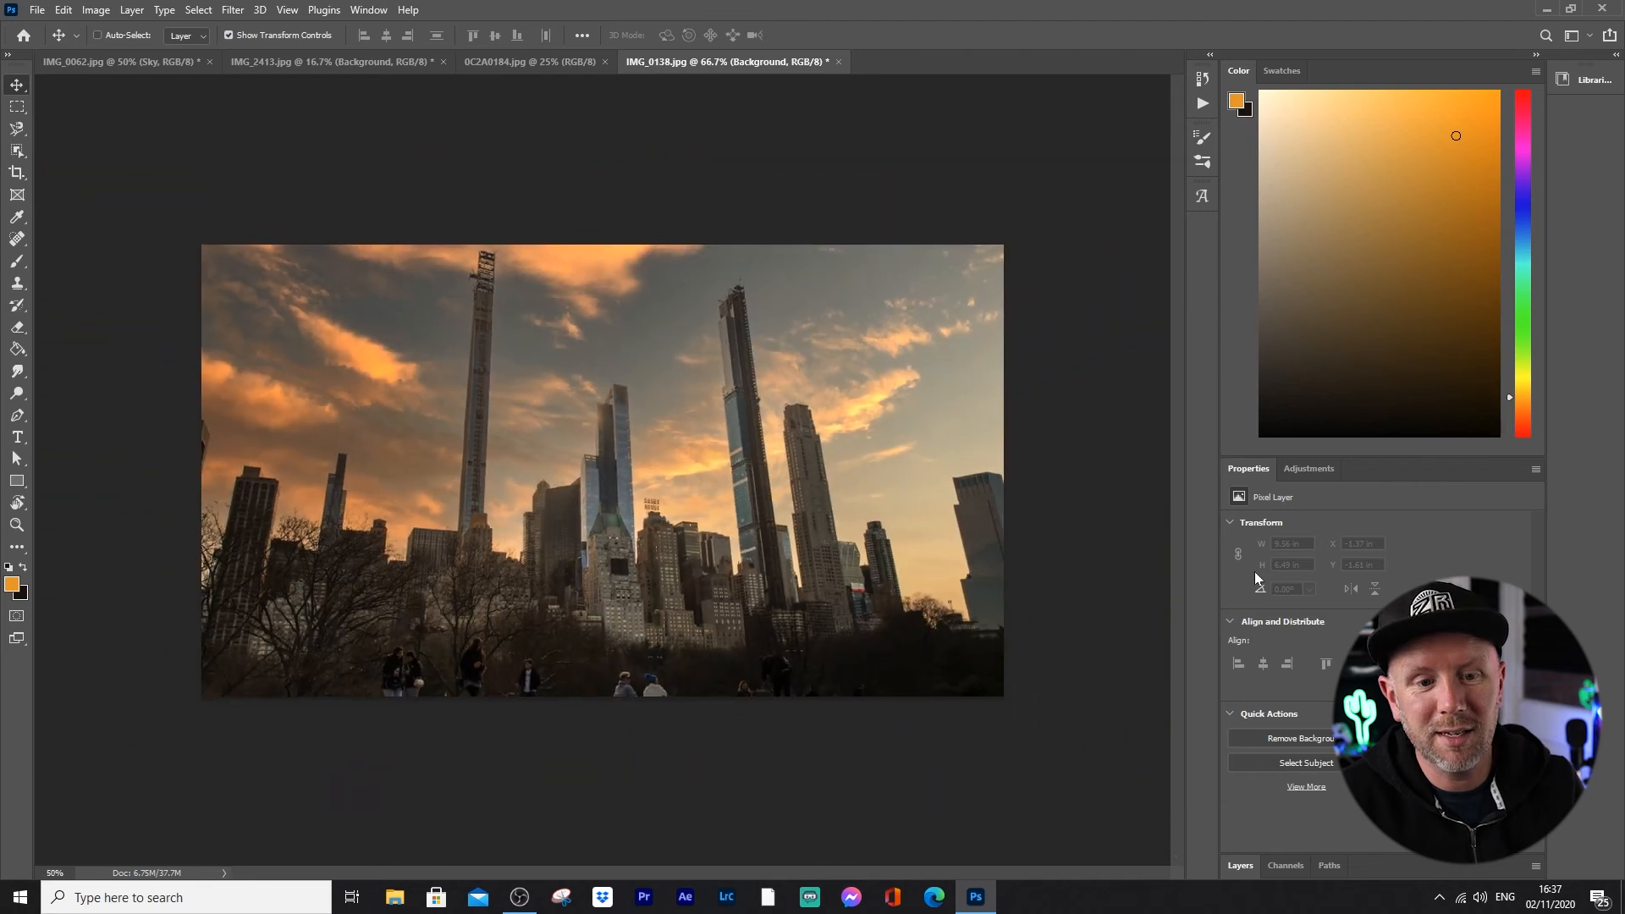
pyautogui.hotkey('ctrl', '-')
pyautogui.hotkey('ctrl', '+')
pyautogui.hotkey('ctrl', '+')
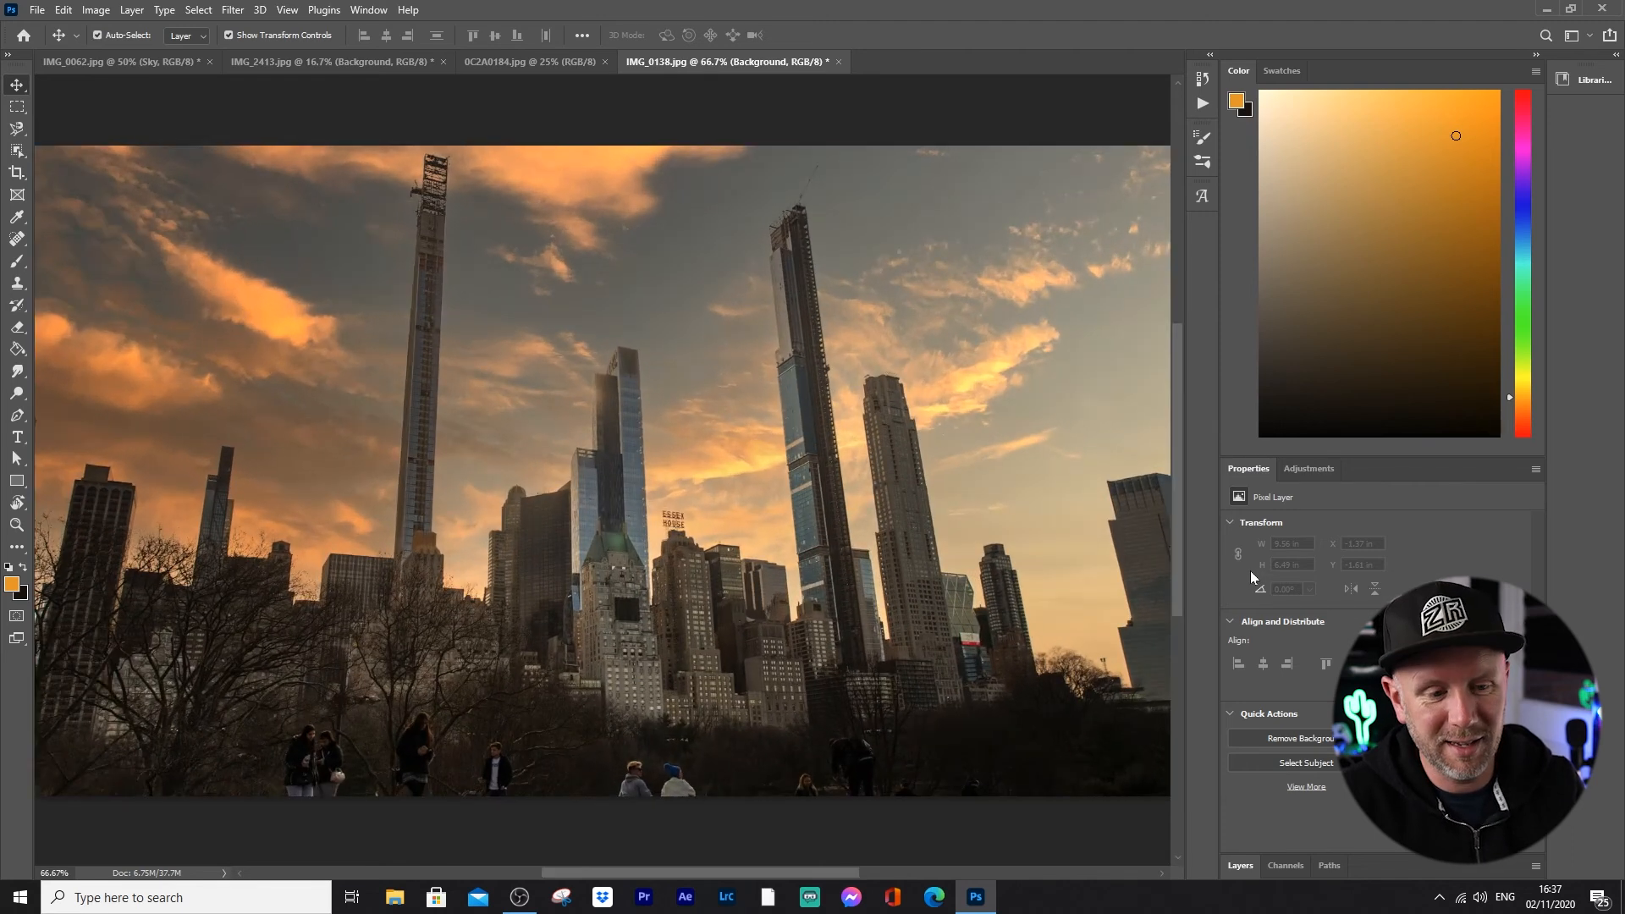